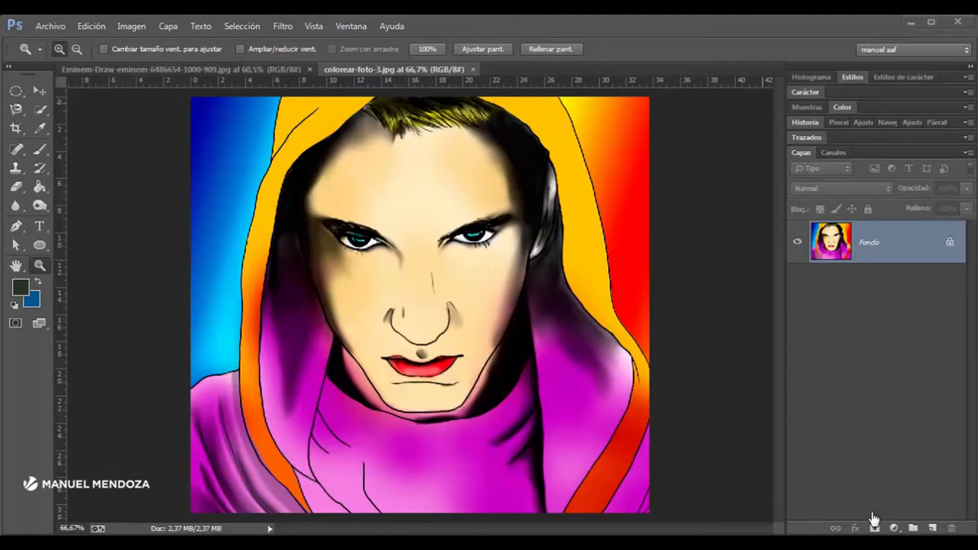
Step: Switch to the black-and-white Eminem-Draw document and convert its locked background into a layer named "dibujo"
key("ctrl+Tab")
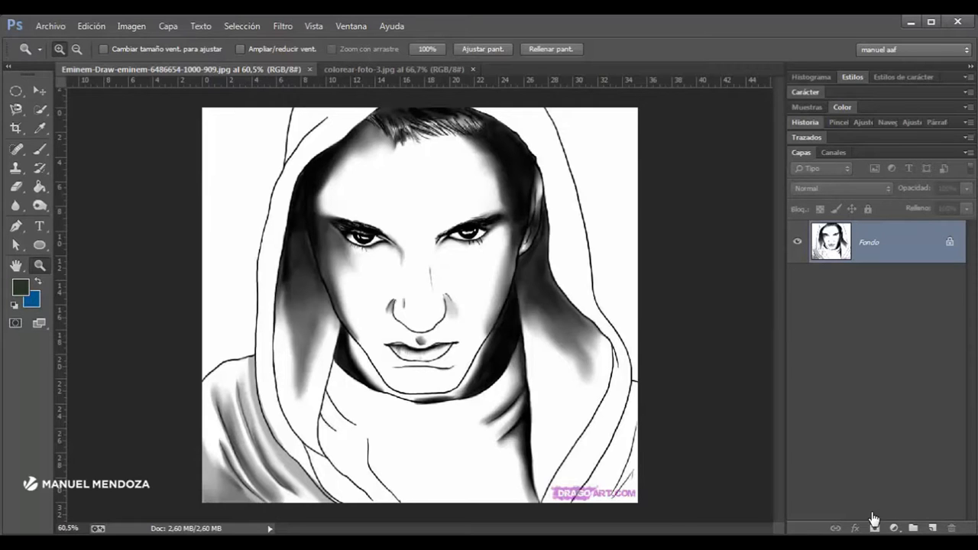
left_click(873, 518)
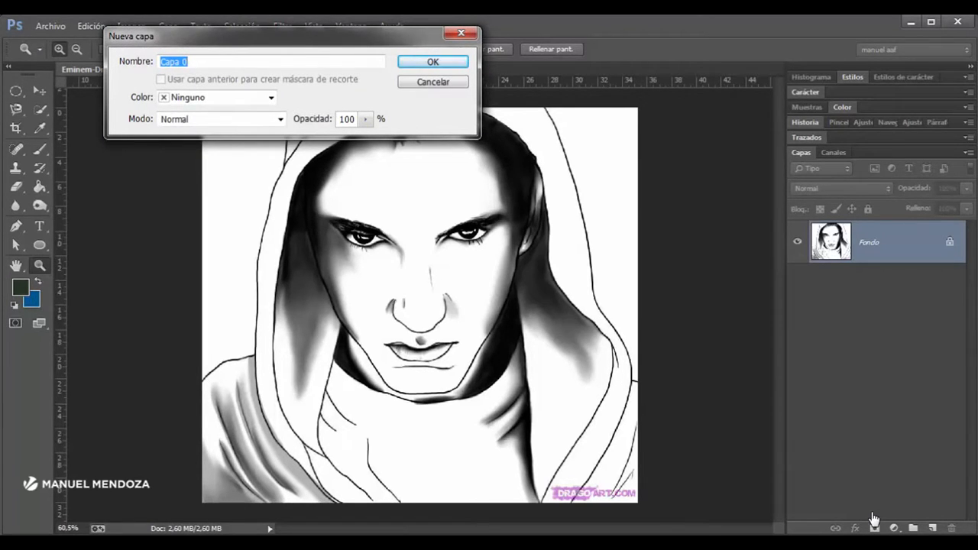
type("dibujo")
key("Return")
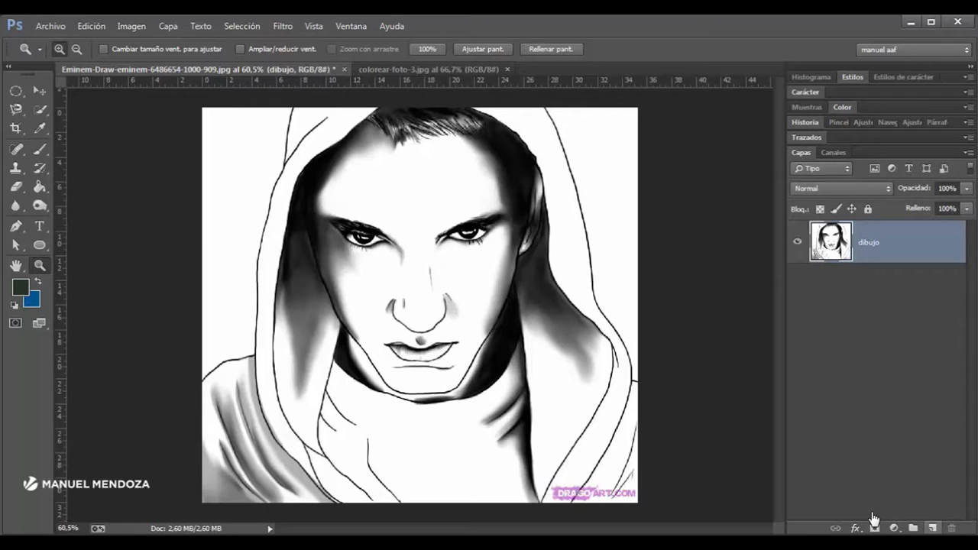
Step: Add an empty layer beneath the dibujo layer and hide dibujo
key("ctrl+shift+alt+n")
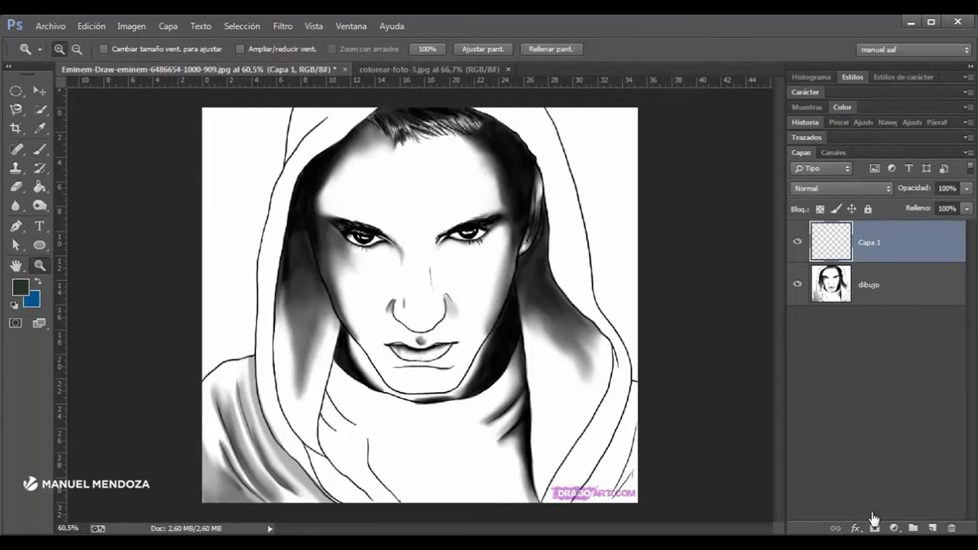
key("ctrl+bracketleft")
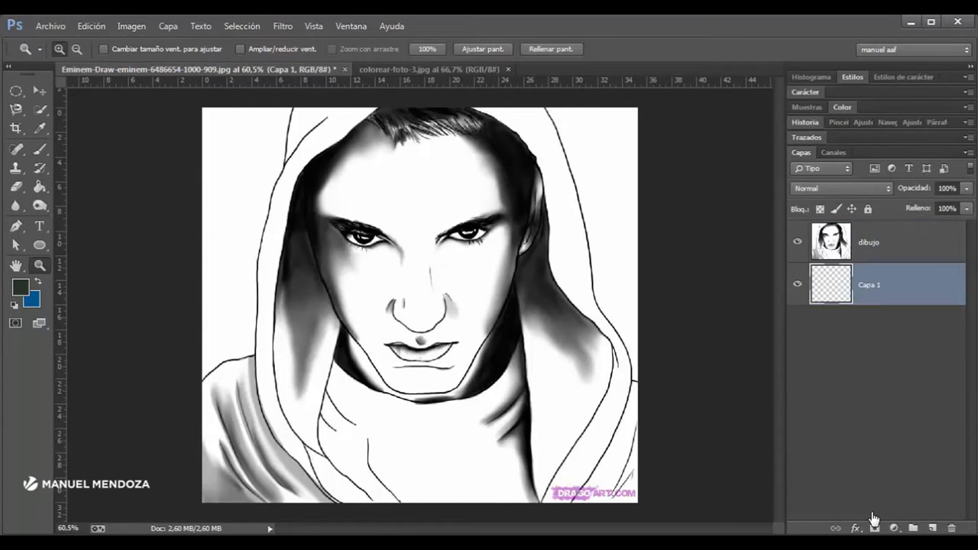
key("alt+bracketright")
key("ctrl+comma")
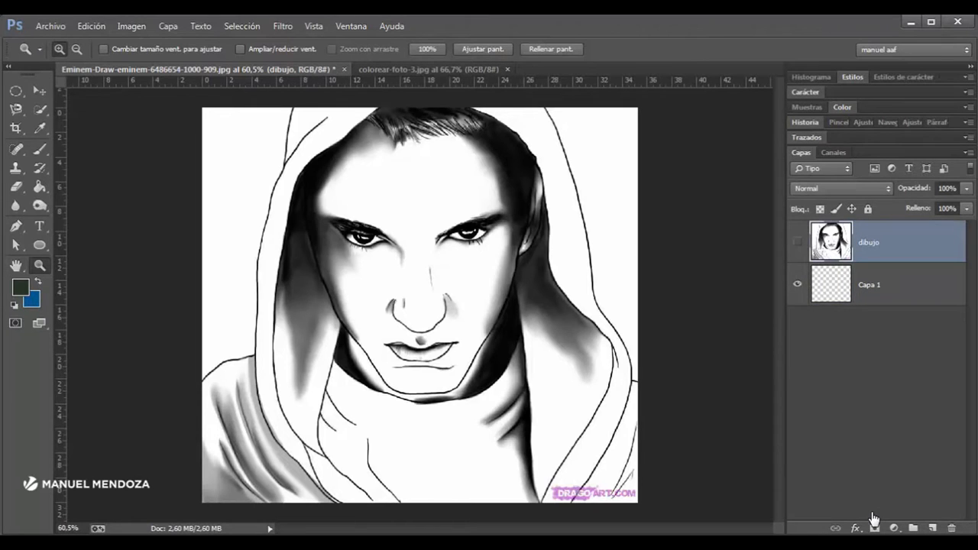
Step: Paint a blue test patch across the middle of Capa 1 with a soft 163 px brush
key("b")
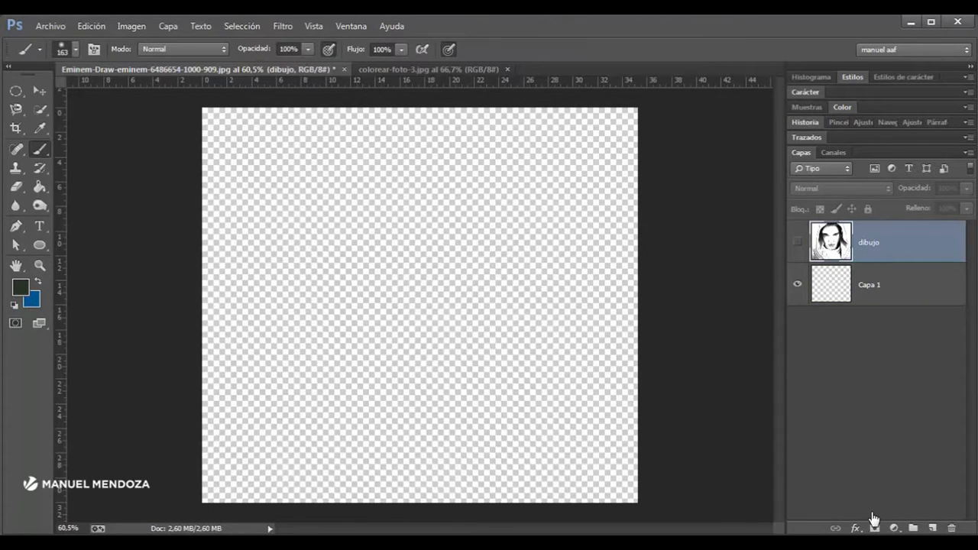
key("x")
key("alt+bracketleft")
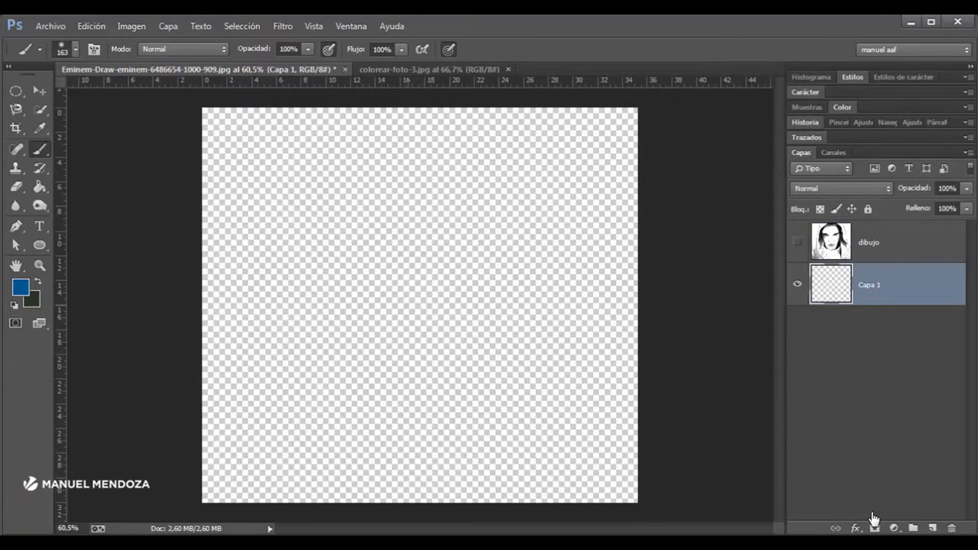
mouse_move(403, 306)
left_mouse_down()
mouse_move(437, 261)
mouse_move(306, 325)
mouse_move(305, 355)
mouse_move(359, 359)
left_mouse_up()
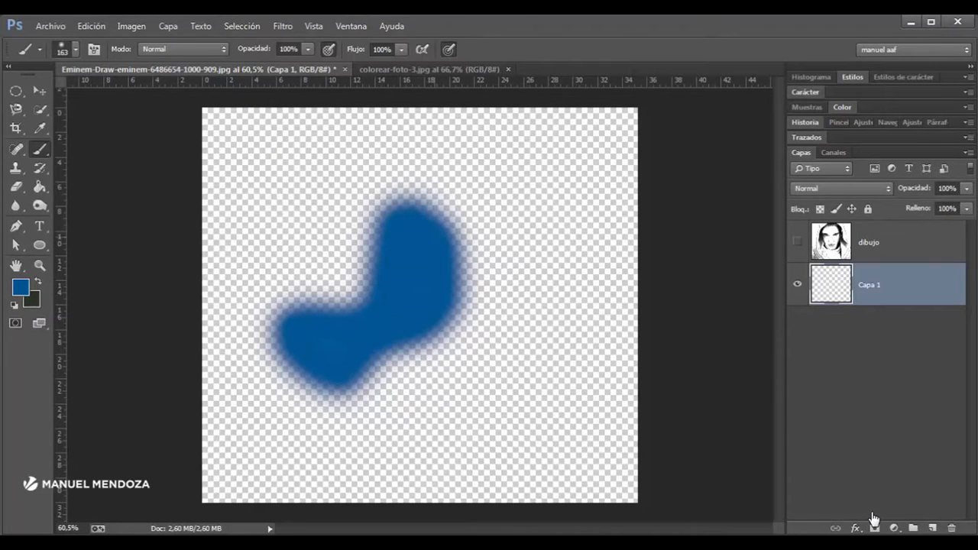
left_click_drag(424, 229, 465, 309)
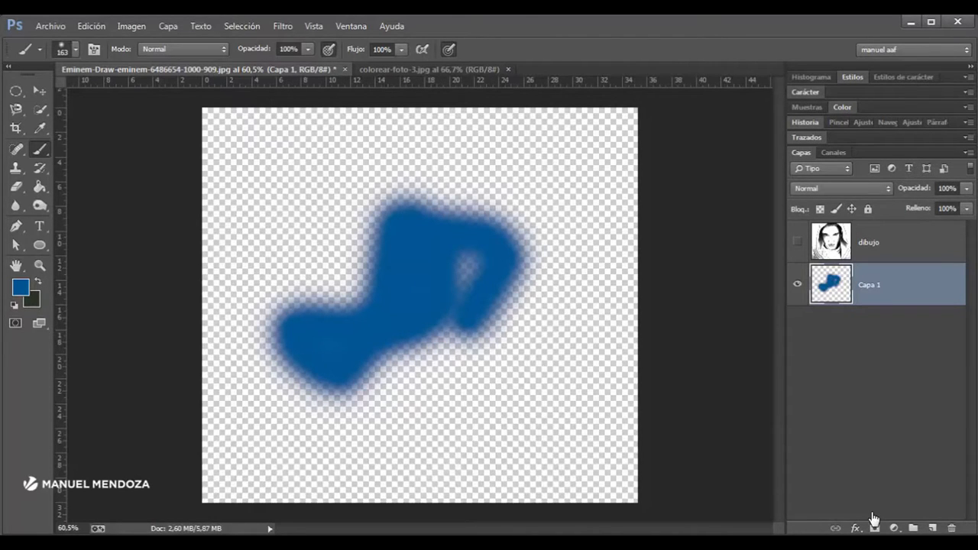
Step: Show the dibujo layer again and make it the active layer
left_click(797, 242)
left_click(870, 243)
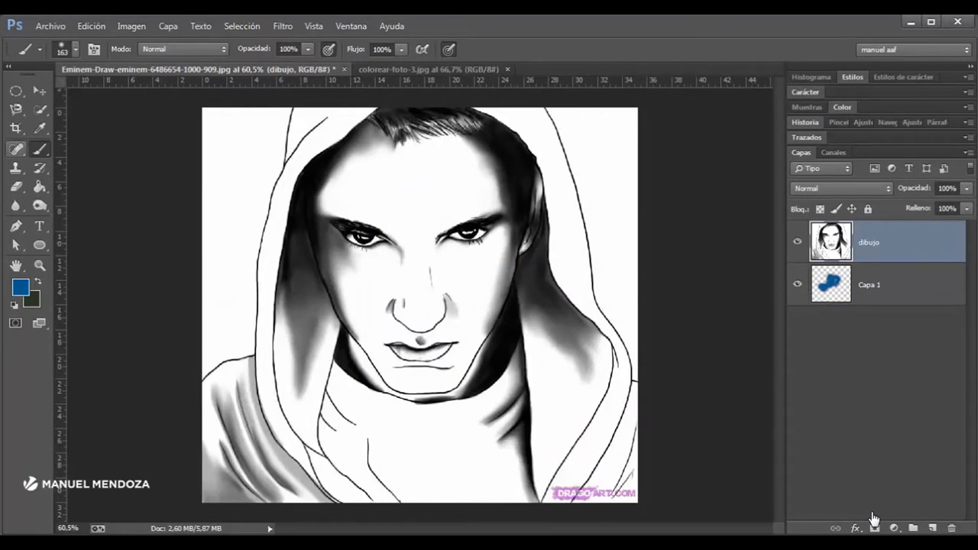
Step: Try moving the dibujo layer aside to uncover the blue paint beneath it, and undo the move
left_click(40, 91)
mouse_move(372, 299)
left_mouse_down()
mouse_move(445, 344)
mouse_move(456, 394)
mouse_move(422, 452)
mouse_move(297, 422)
left_mouse_up()
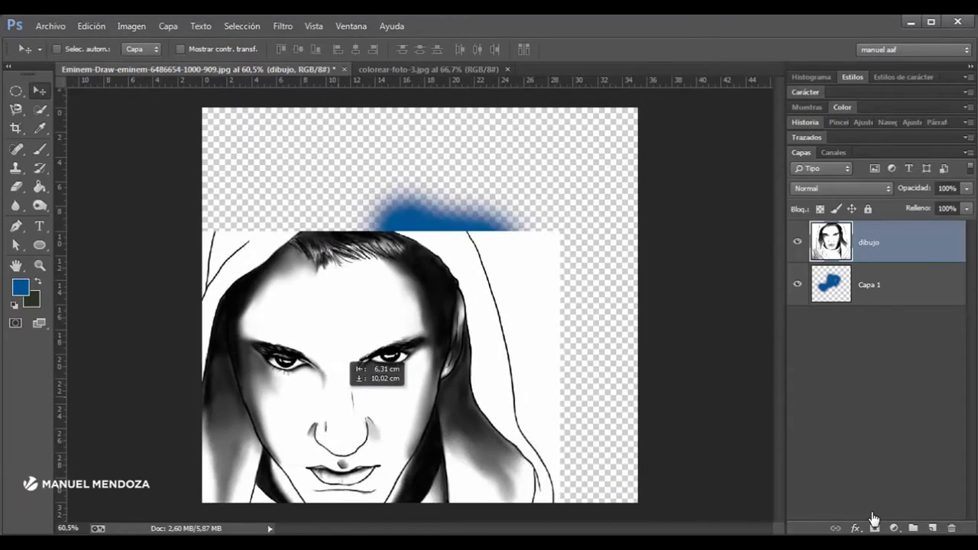
mouse_move(348, 359)
left_mouse_down()
mouse_move(537, 170)
mouse_move(478, 347)
mouse_move(513, 374)
left_mouse_up()
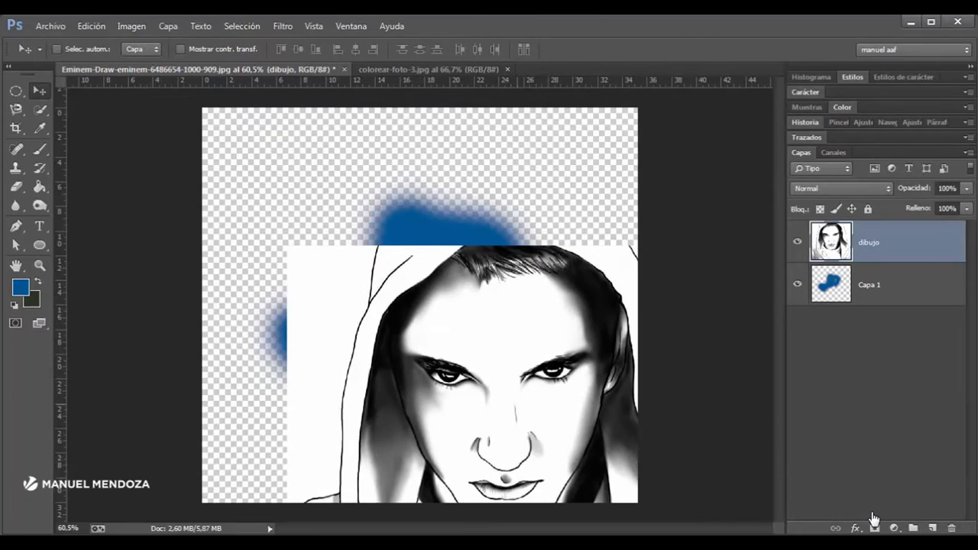
key("ctrl+z")
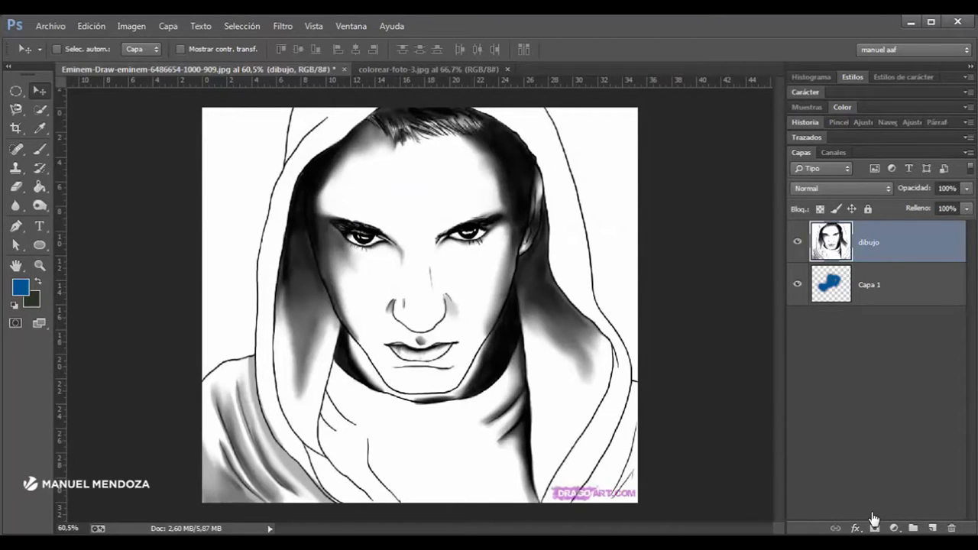
Step: Set the blending mode of the dibujo layer to Multiplicar
key("alt+bracketleft")
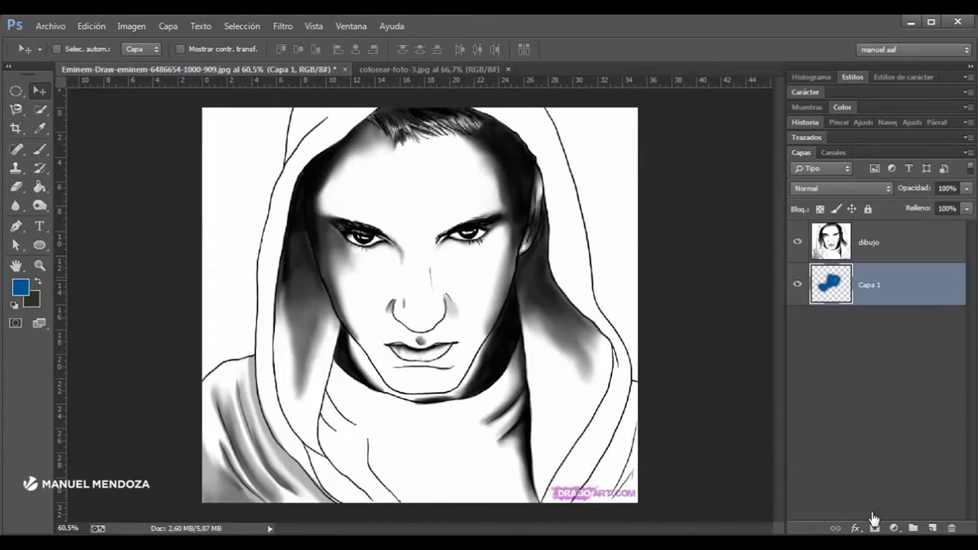
key("alt+bracketright")
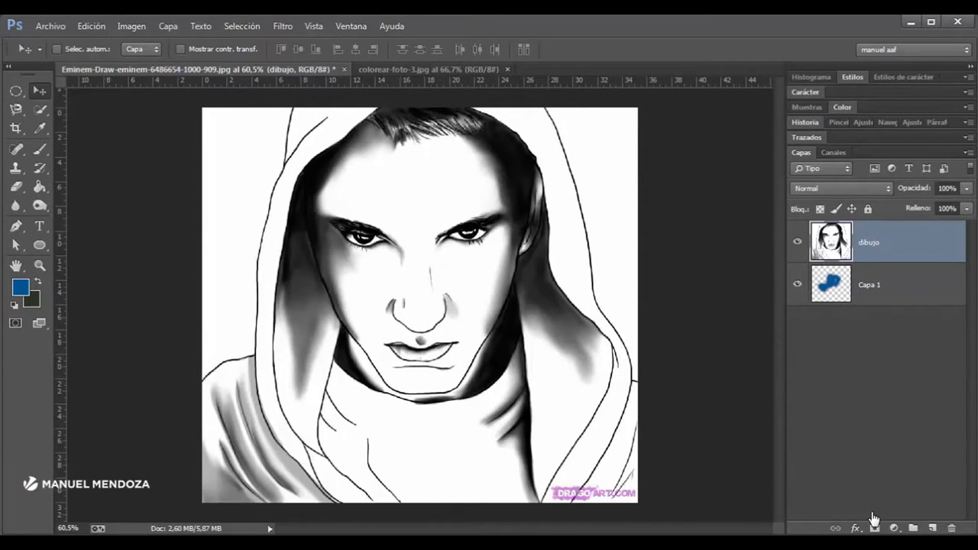
left_click(841, 189)
key("Return")
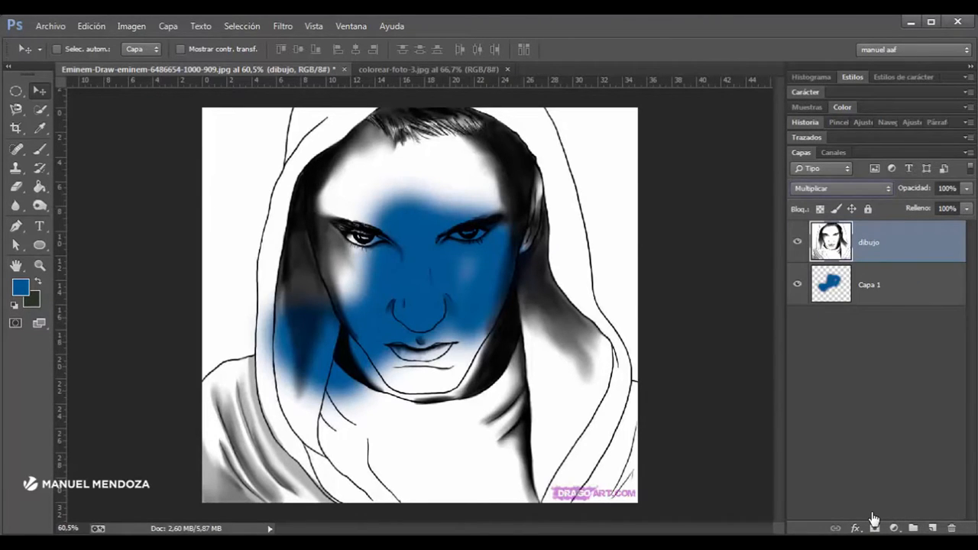
Step: Shift the dibujo layer across the blue paint and return it to its original position
left_click_drag(325, 179, 440, 202)
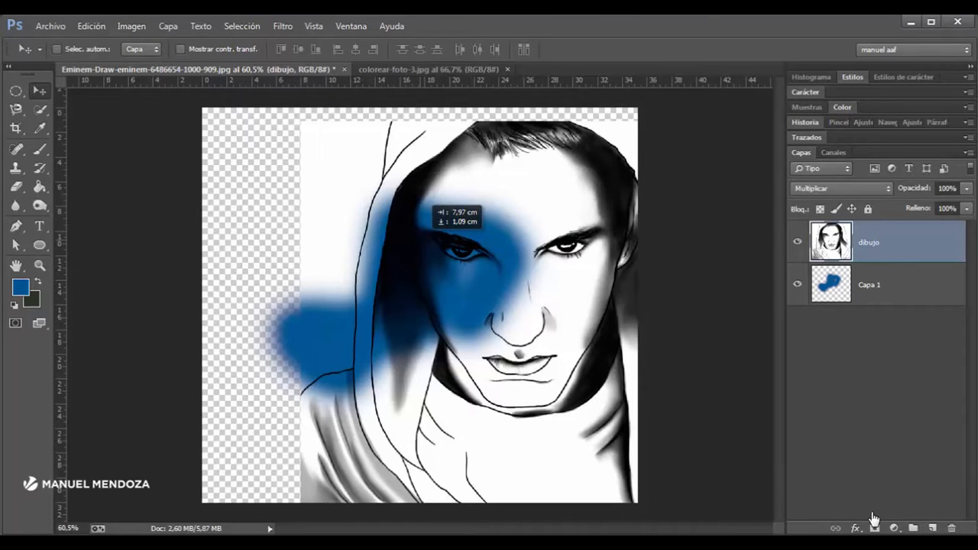
left_click_drag(440, 202, 343, 191)
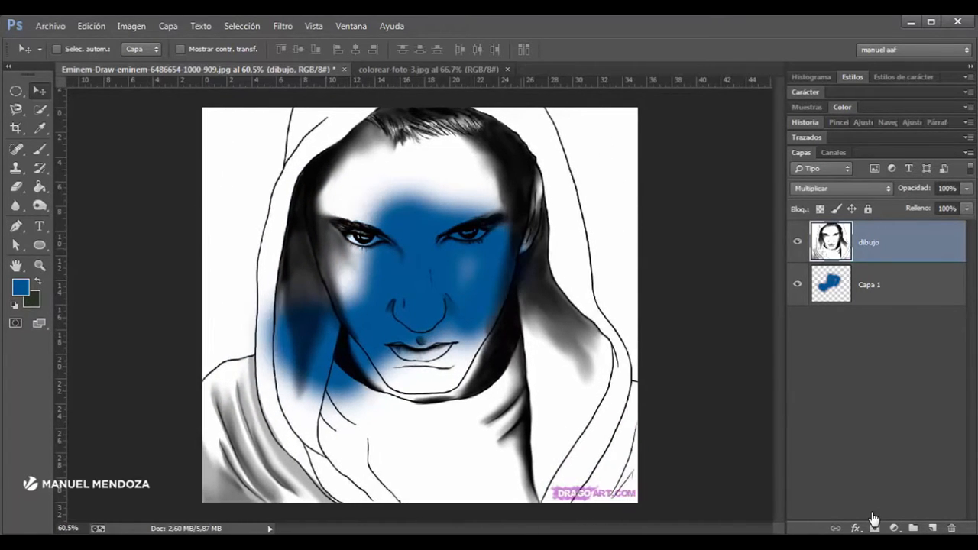
key("alt+bracketleft")
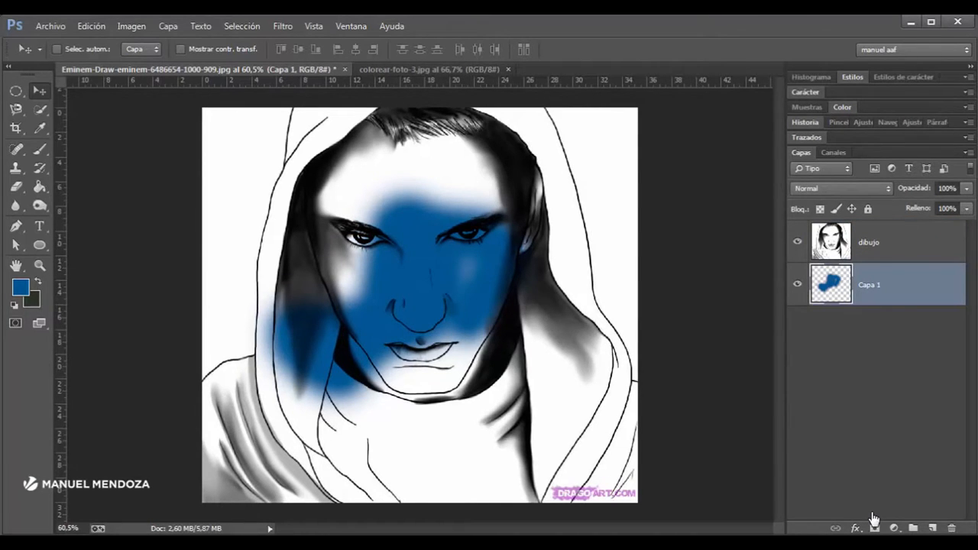
key("alt+bracketright")
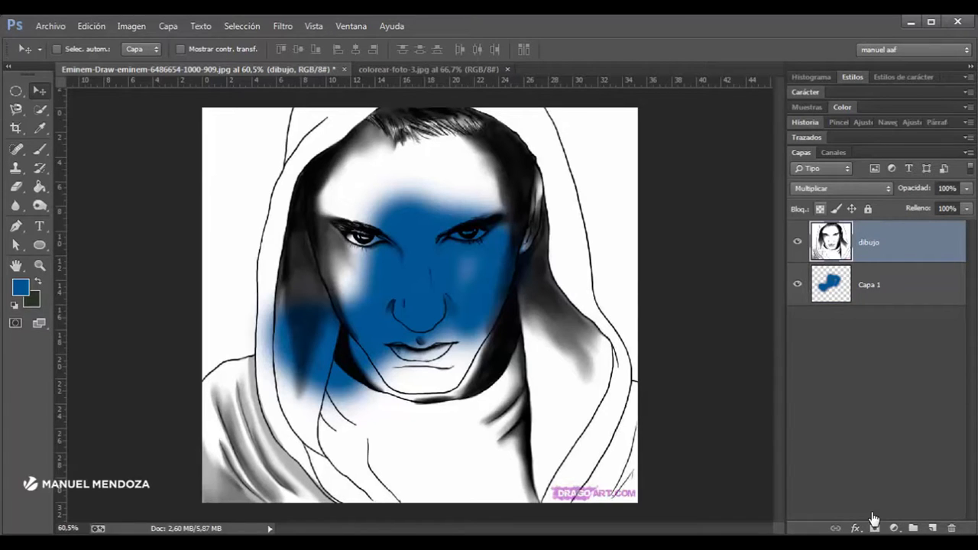
Step: Review the dibujo layer's blending mode, keeping Multiplicar, and toggle the blue Capa 1 layer off and on
left_click(829, 189)
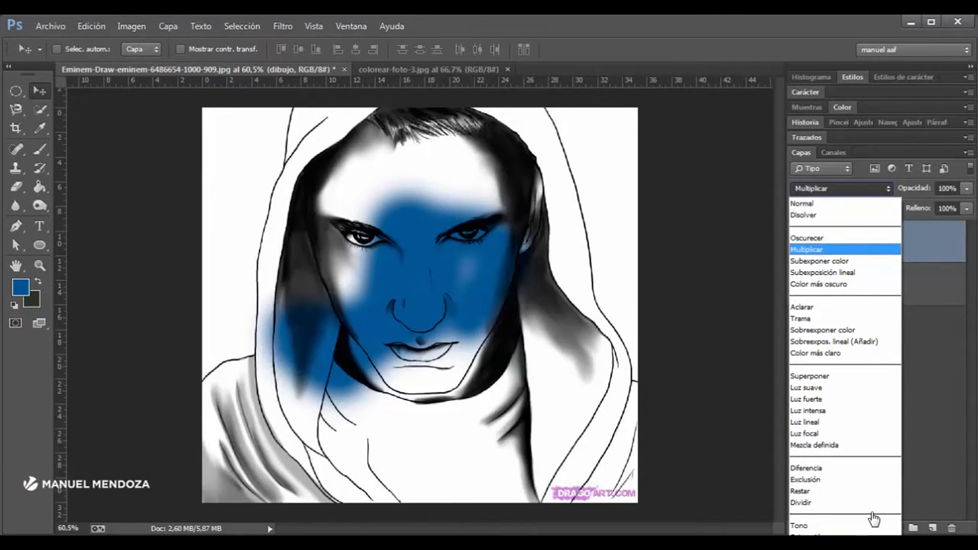
left_click(829, 250)
key("alt+bracketleft")
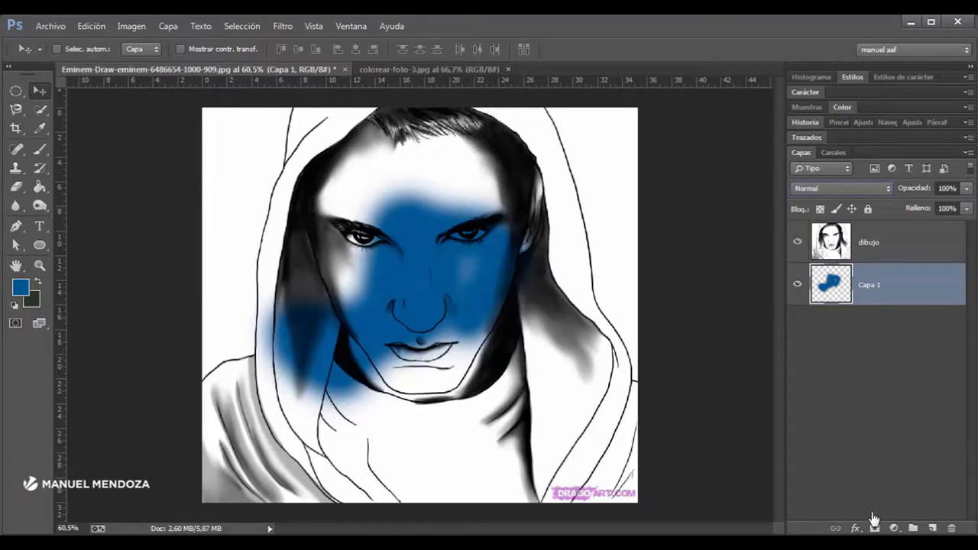
left_click(796, 284)
left_click(797, 284)
Step: Create a new empty layer beneath dibujo and delete the blue test layer Capa 1
left_click(932, 528)
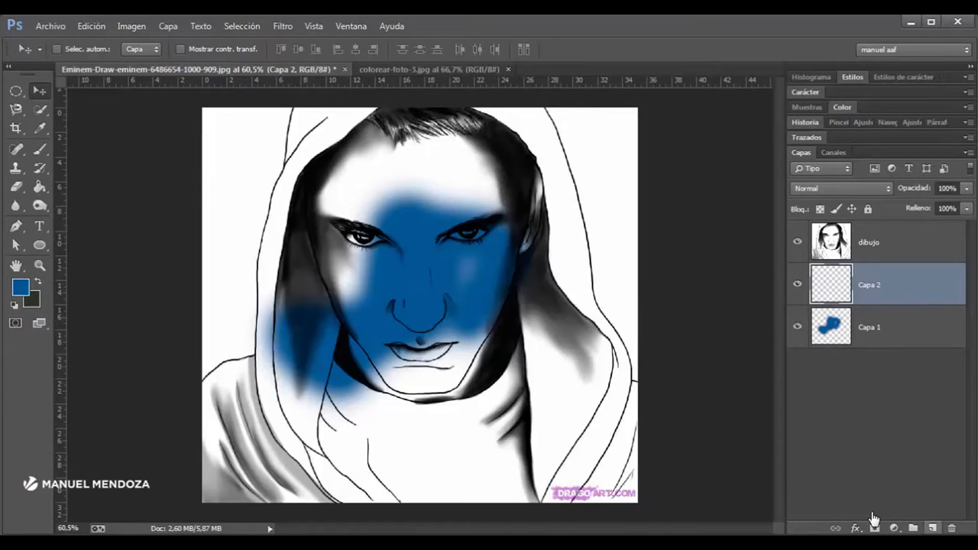
left_click(870, 327)
key("Delete")
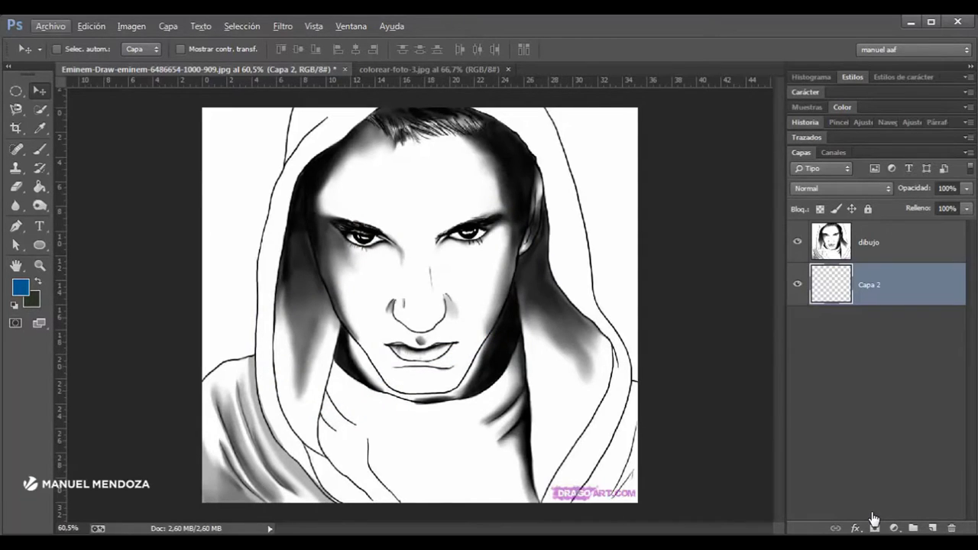
Step: Activate the Brush tool and change the foreground color to a vivid green
left_click(40, 149)
left_click(21, 287)
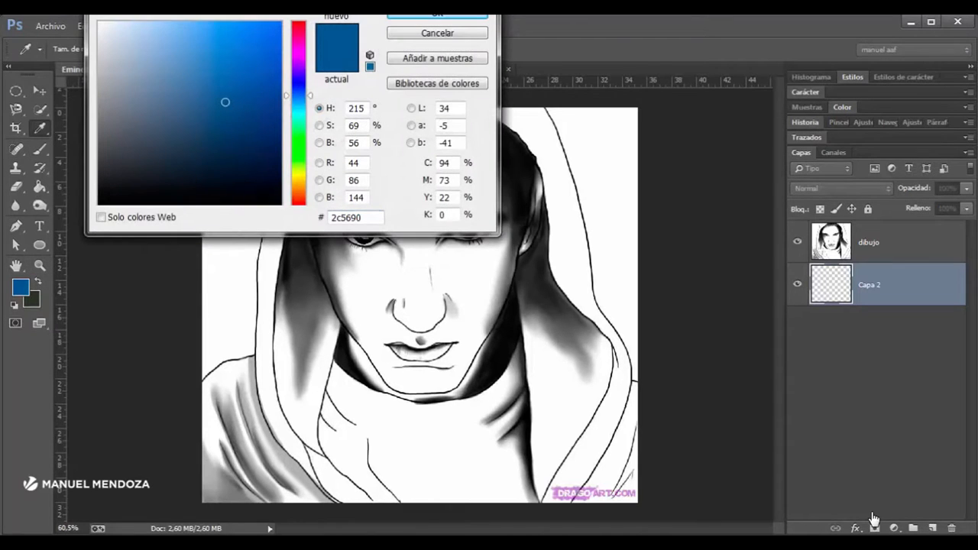
left_click(299, 149)
left_click(247, 34)
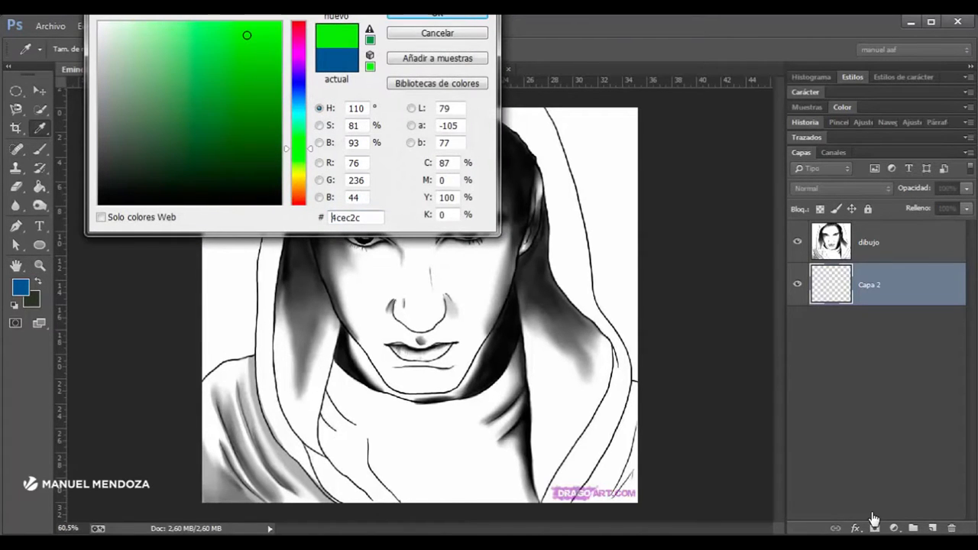
left_click(234, 49)
key("Return")
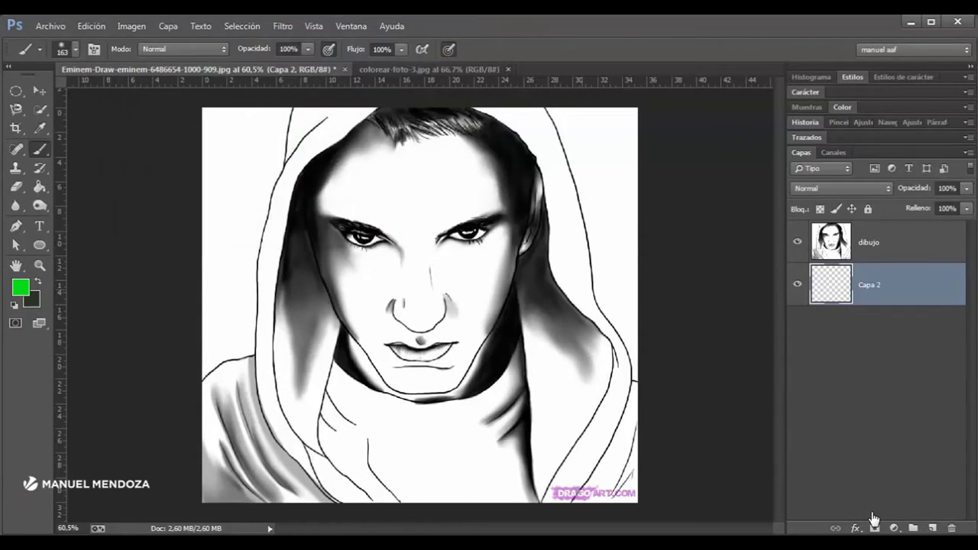
Step: Zoom to 100% on the face and set the brush to 156 px with 20% hardness
key("ctrl+plus")
key("ctrl+plus")
left_click_drag(427, 252, 378, 396)
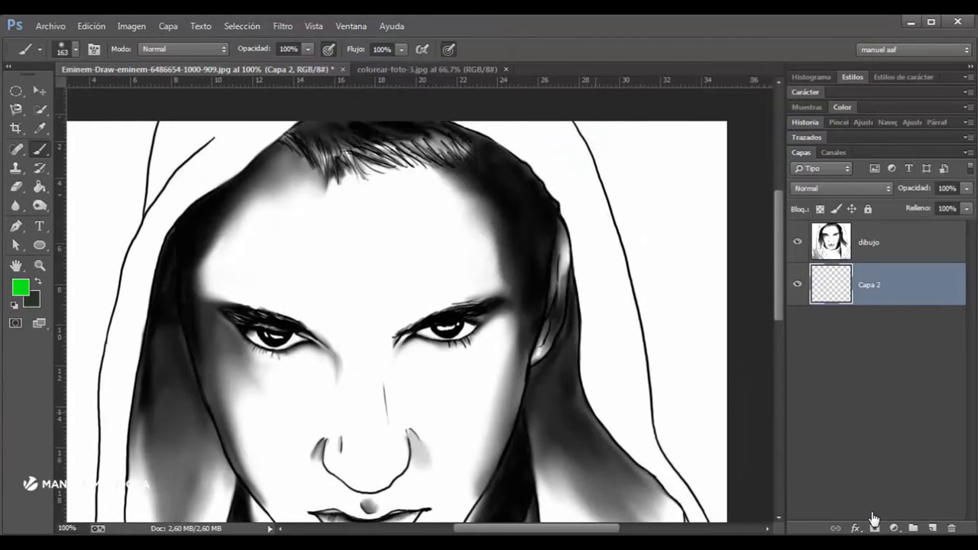
left_click_drag(597, 412, 515, 405)
left_click(75, 50)
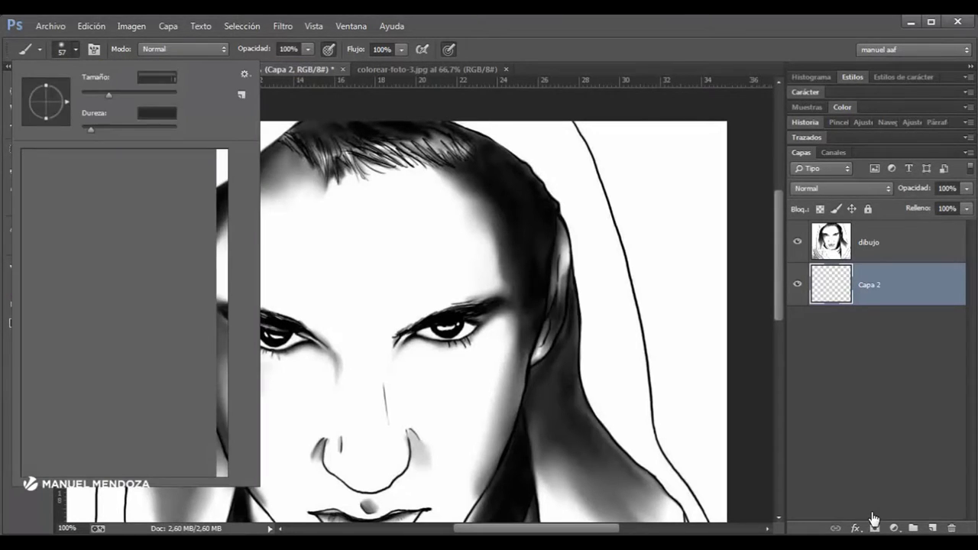
left_click_drag(109, 95, 143, 95)
mouse_move(91, 130)
left_mouse_down()
mouse_move(137, 130)
mouse_move(102, 130)
left_mouse_up()
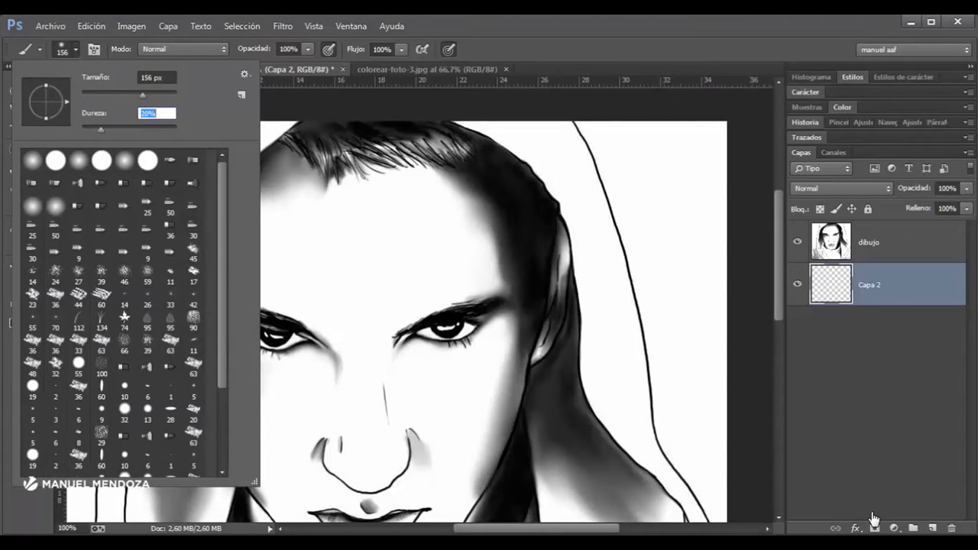
Step: Choose a hard round brush with 100% hardness and paint a 72 px green stroke on the hood beside the ear
left_click(78, 161)
left_click(56, 160)
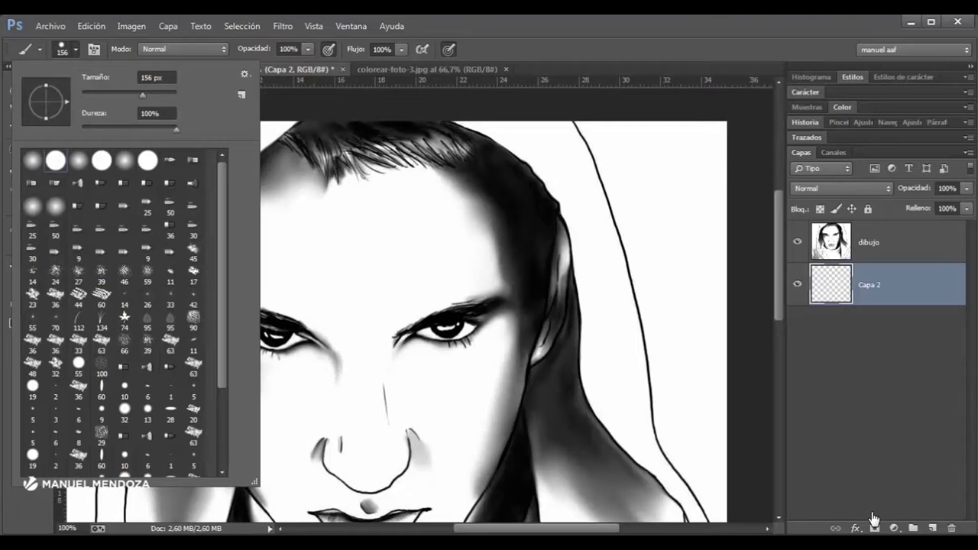
left_click(102, 160)
left_click(148, 160)
mouse_move(569, 206)
left_mouse_down()
mouse_move(537, 205)
mouse_move(614, 305)
left_mouse_up()
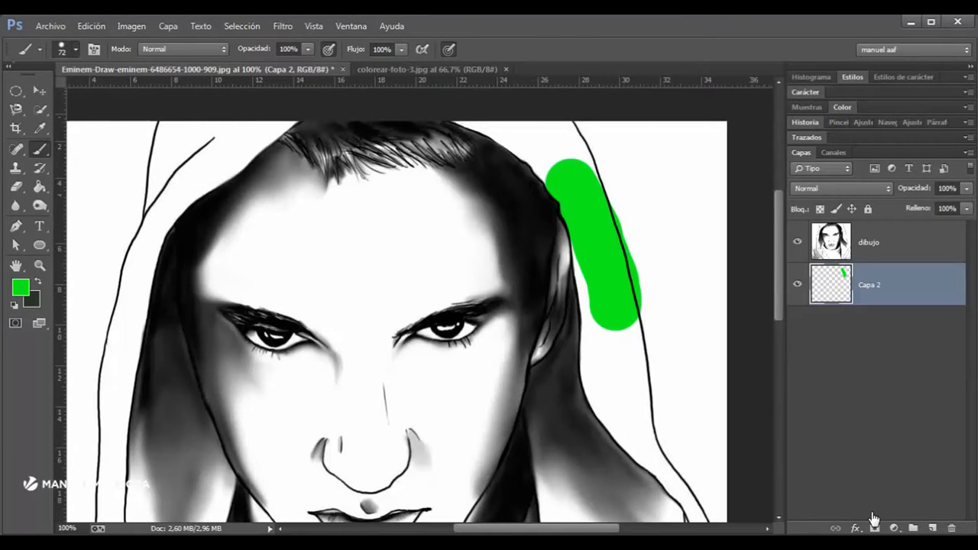
Step: Switch to a soft-edged 72 px brush and paint a green stroke from the forehead down across the eye beside the ear
key("Return")
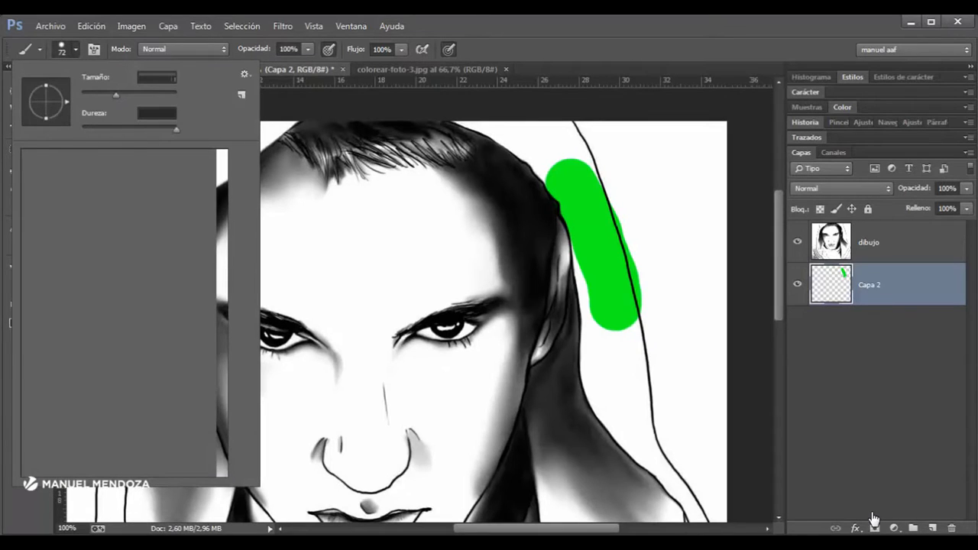
left_click_drag(428, 201, 493, 366)
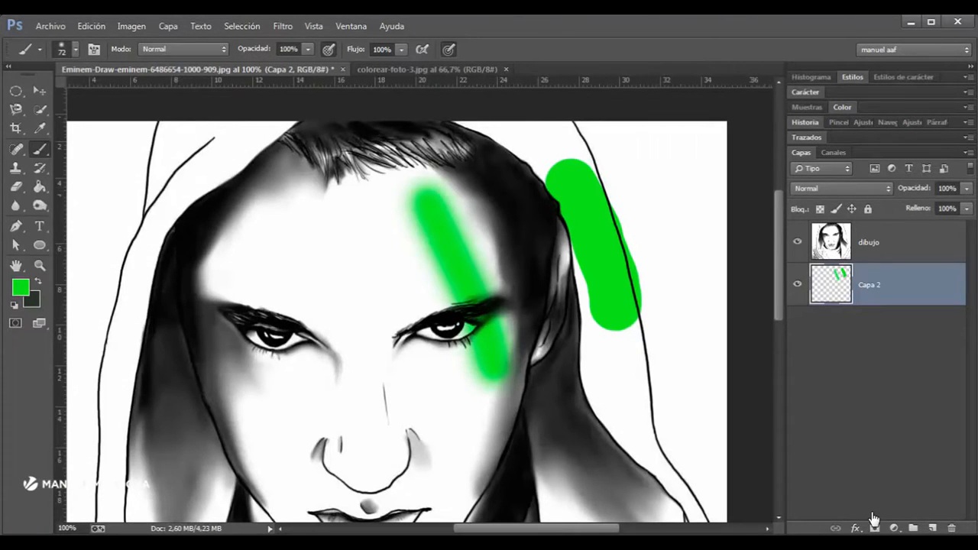
Step: Paint a 72 px green stroke down the forehead at 0% hardness and another across the neighbouring eye at 100% hardness
left_click(75, 49)
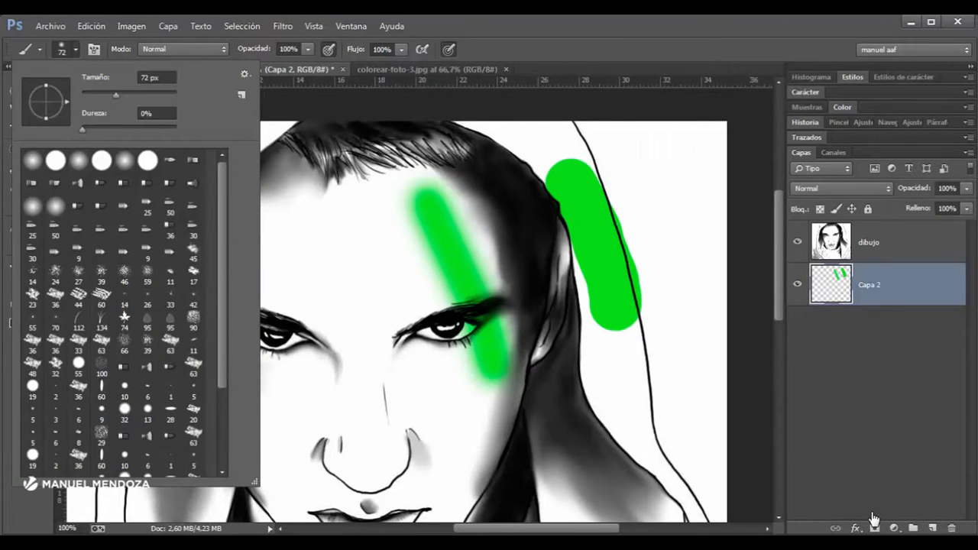
left_click_drag(328, 205, 351, 396)
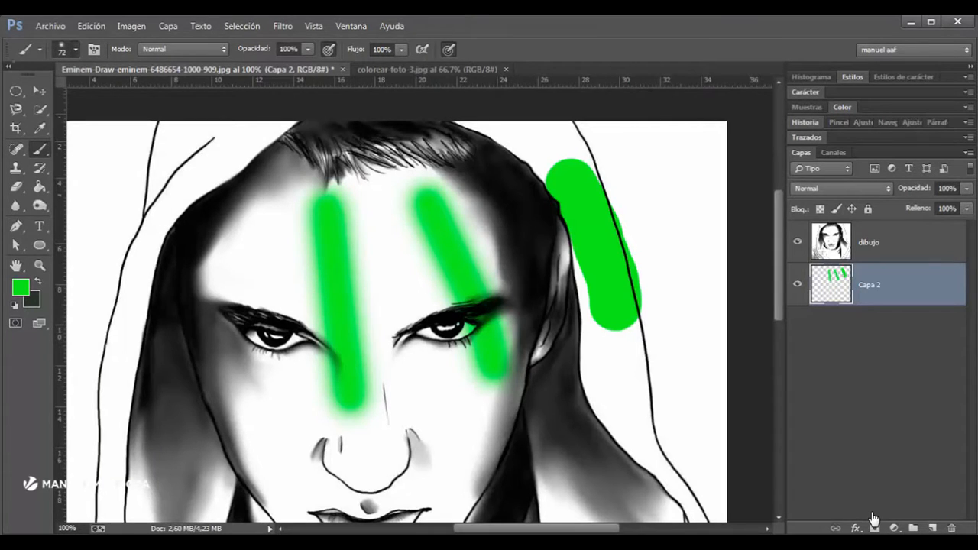
left_click(75, 50)
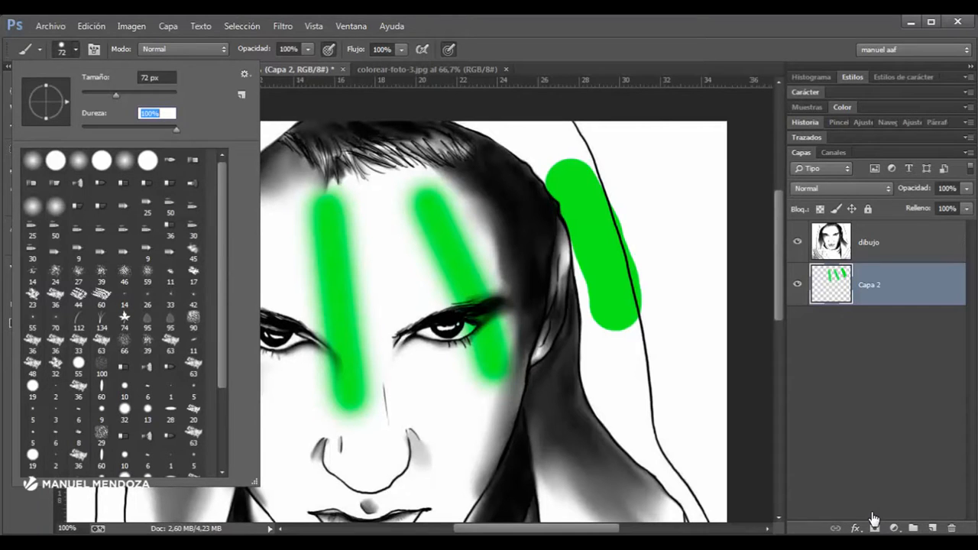
key("Return")
left_click_drag(290, 180, 257, 429)
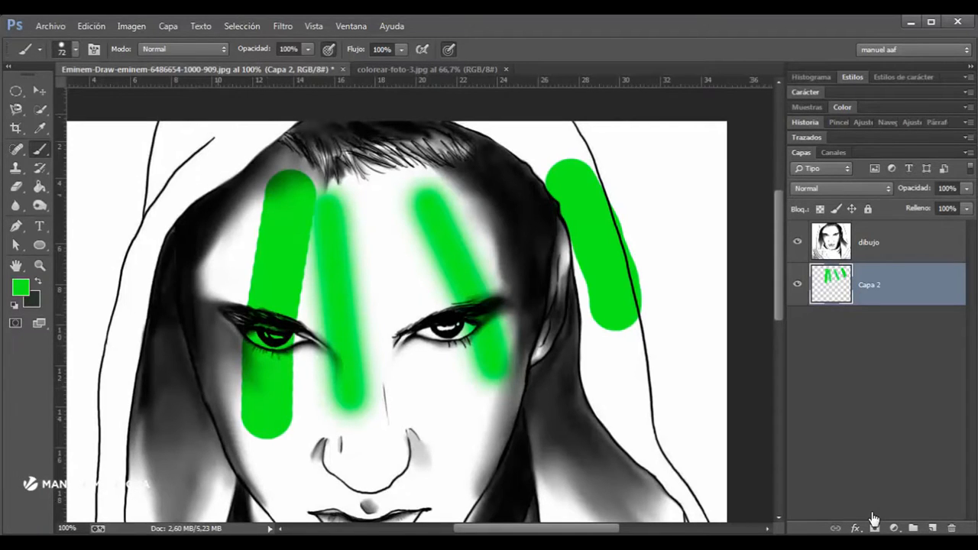
Step: Undo all the green test strokes on the face and hood
key("ctrl+alt+z")
key("ctrl+alt+z")
key("ctrl+alt+z")
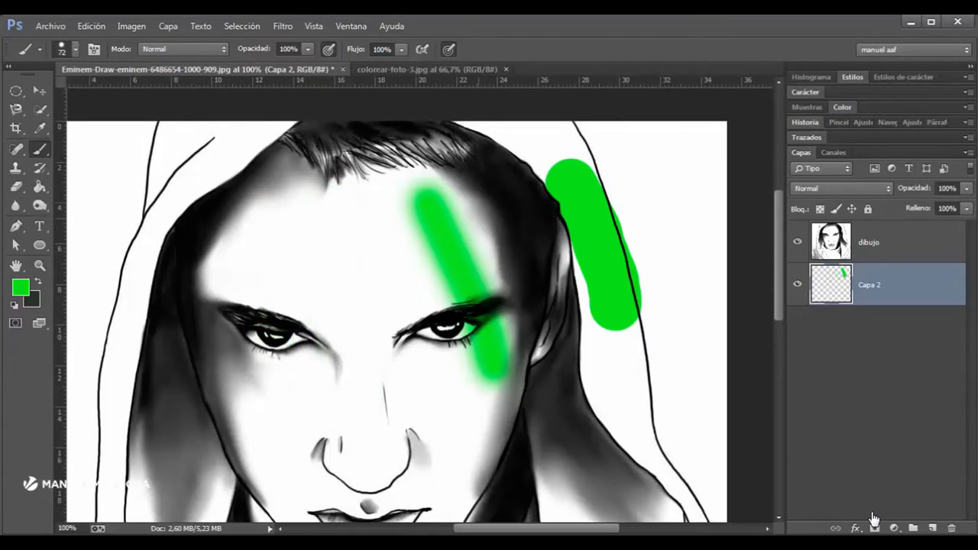
key("ctrl+alt+z")
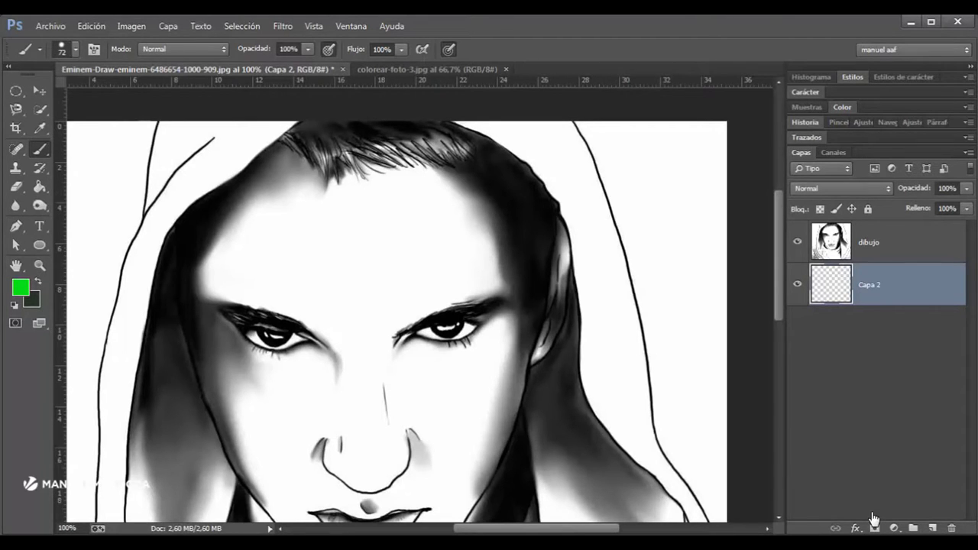
Step: Keep the brush mode Normal and paint a green stroke on the hood at 39% opacity and one down the forehead at 73%
left_click(183, 49)
left_click(184, 63)
left_click(308, 49)
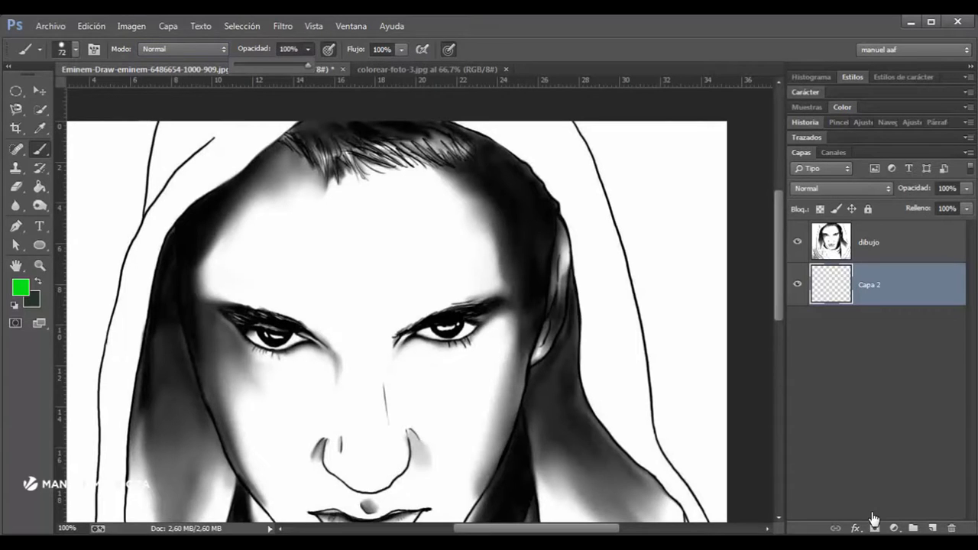
left_click_drag(308, 64, 263, 64)
left_click_drag(248, 144, 155, 260)
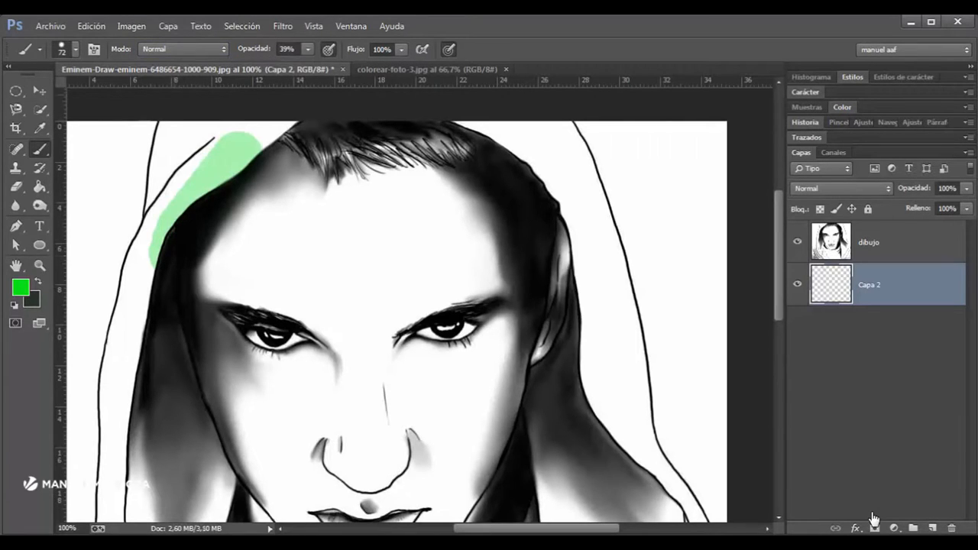
left_click_drag(308, 64, 333, 64)
left_click_drag(361, 210, 309, 378)
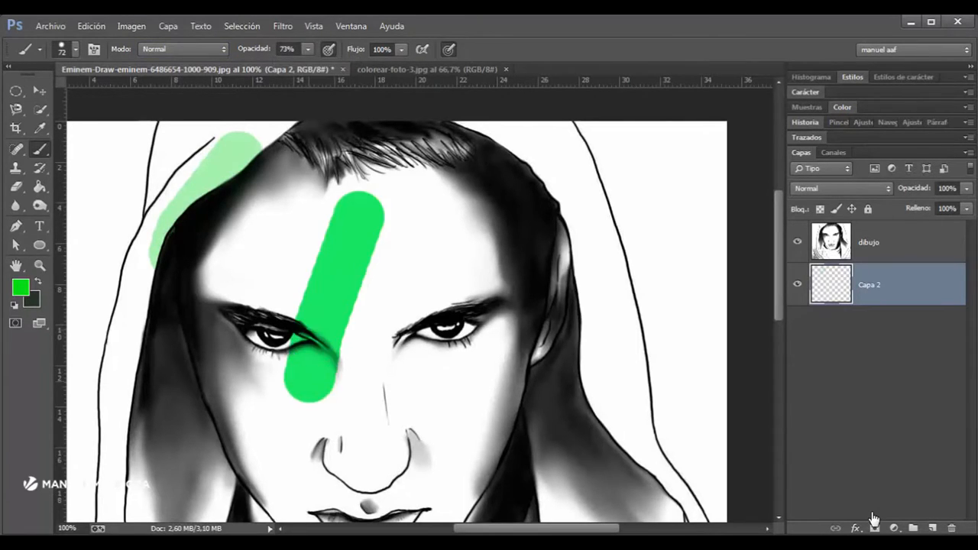
Step: Paint a green stroke from the forehead to the nose at 36% flow, and overlapping strokes on the hood beside the ear at 3% flow
left_click_drag(401, 66, 352, 66)
left_click_drag(437, 208, 373, 465)
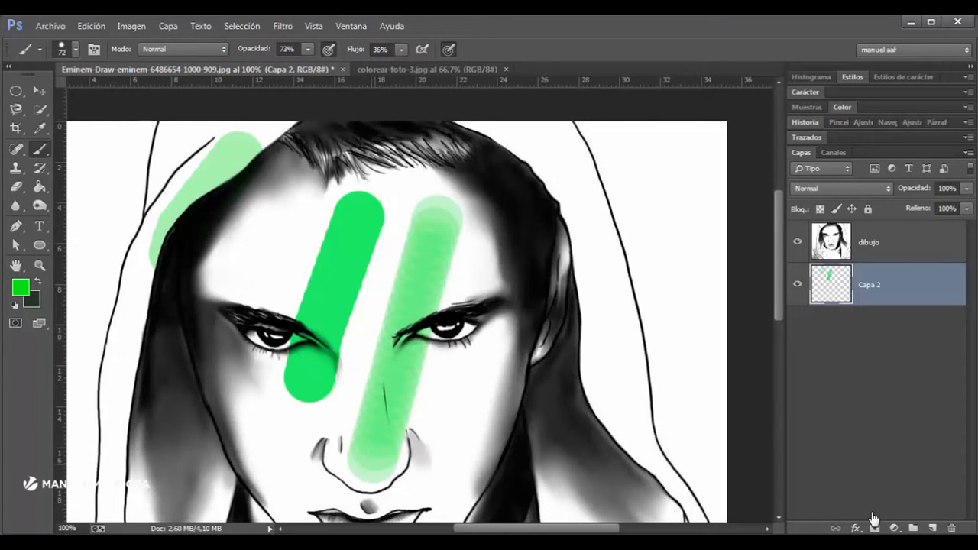
left_click_drag(402, 50, 376, 65)
left_click_drag(556, 165, 619, 339)
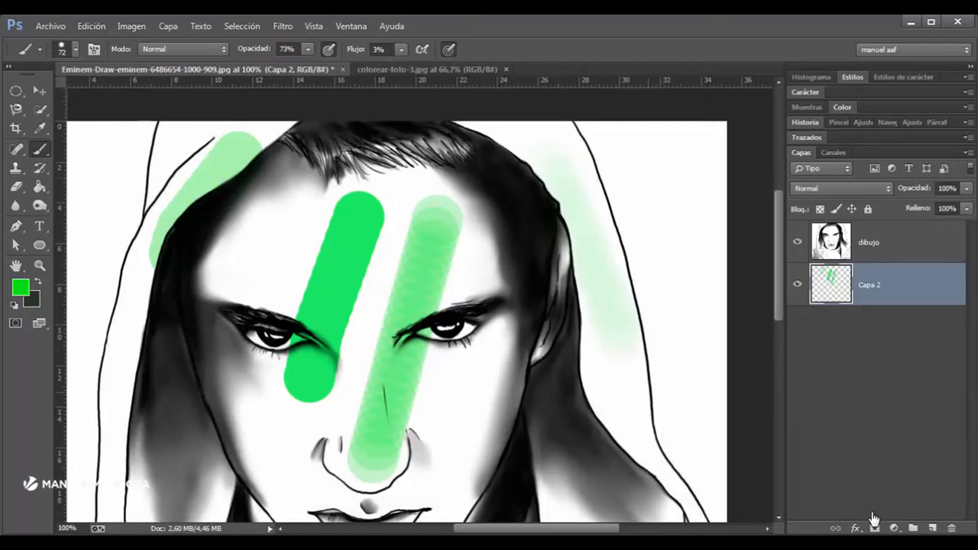
left_click_drag(649, 343, 600, 206)
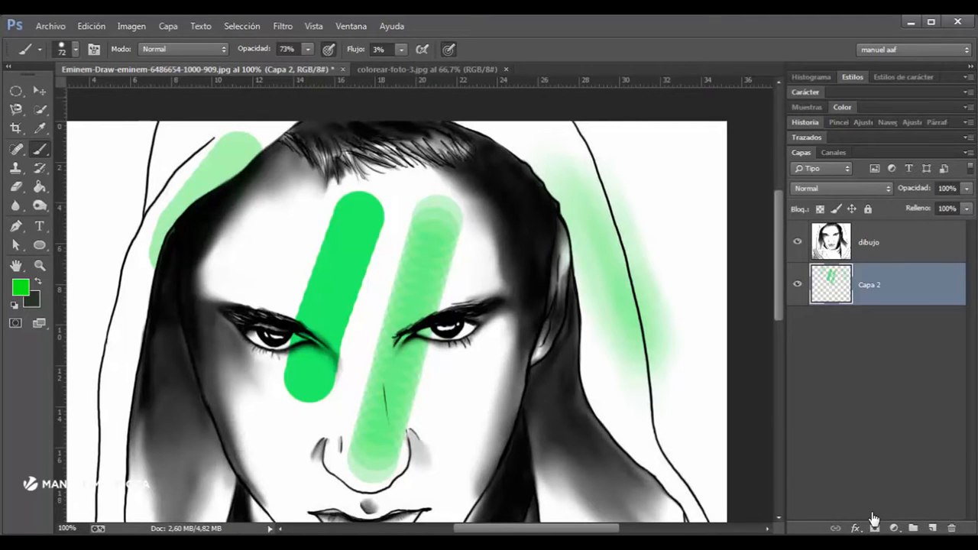
Step: Set the brush flow back to 100% and paint a green stroke diagonally across the hood on the side opposite the visible ear
left_click(401, 50)
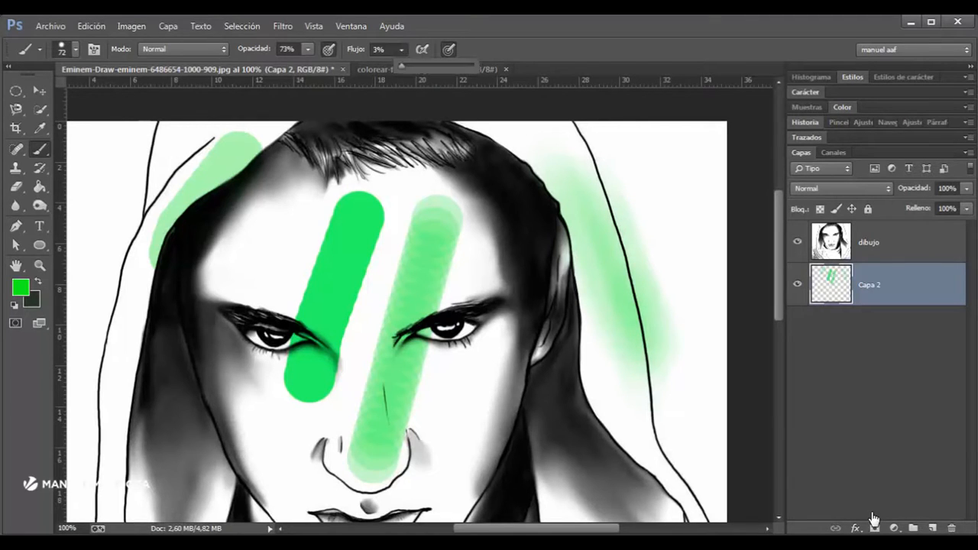
left_click_drag(401, 66, 472, 66)
left_click_drag(94, 238, 184, 458)
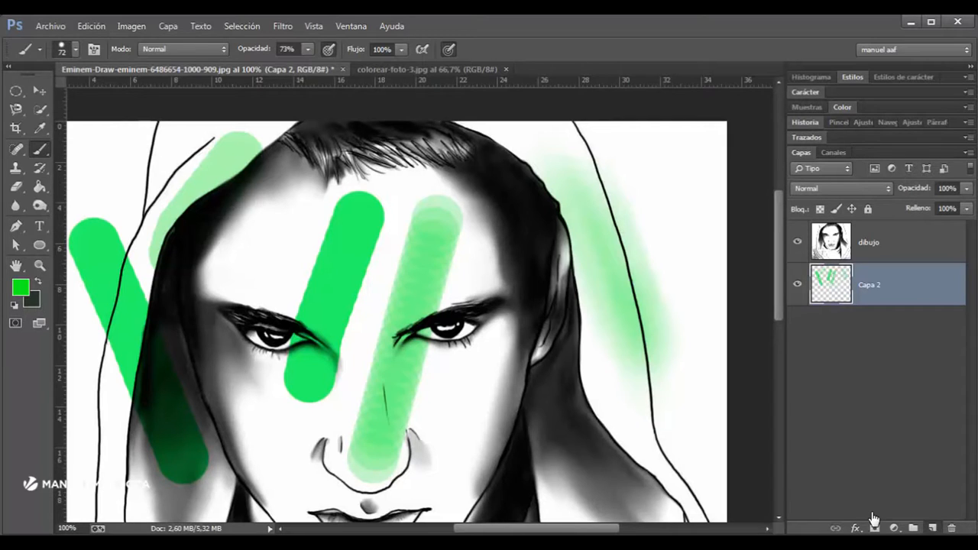
Step: Create a new empty layer beneath the line art and delete the Capa 2 layer holding the test strokes
left_click(932, 528)
left_click(869, 327)
key("Delete")
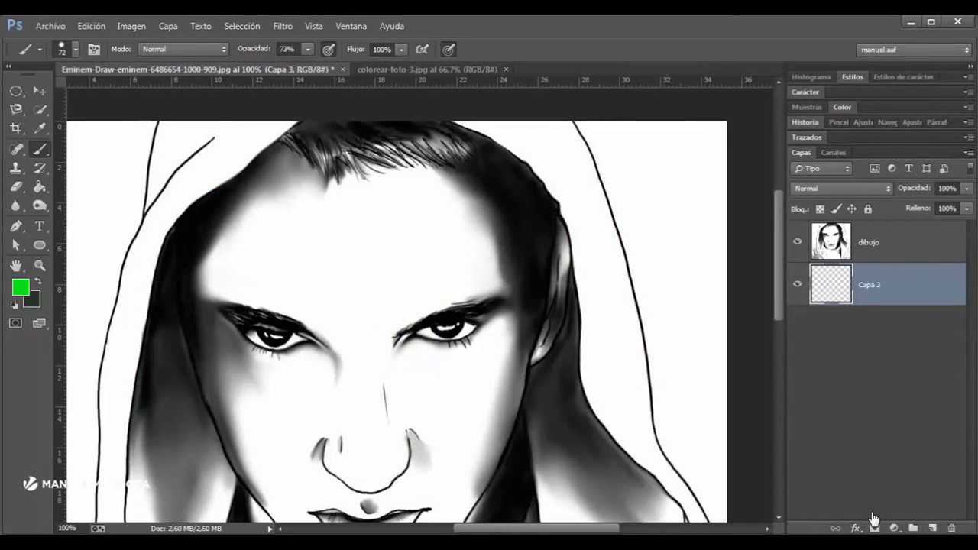
Step: Rename the new empty layer as capucha
double_click(869, 285)
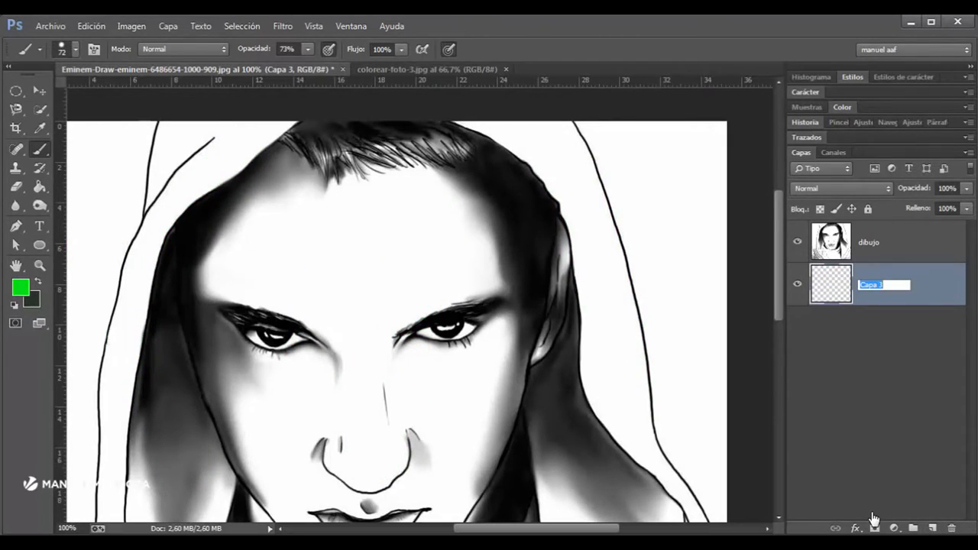
type("capu")
key("BackSpace")
type("ucha")
key("Return")
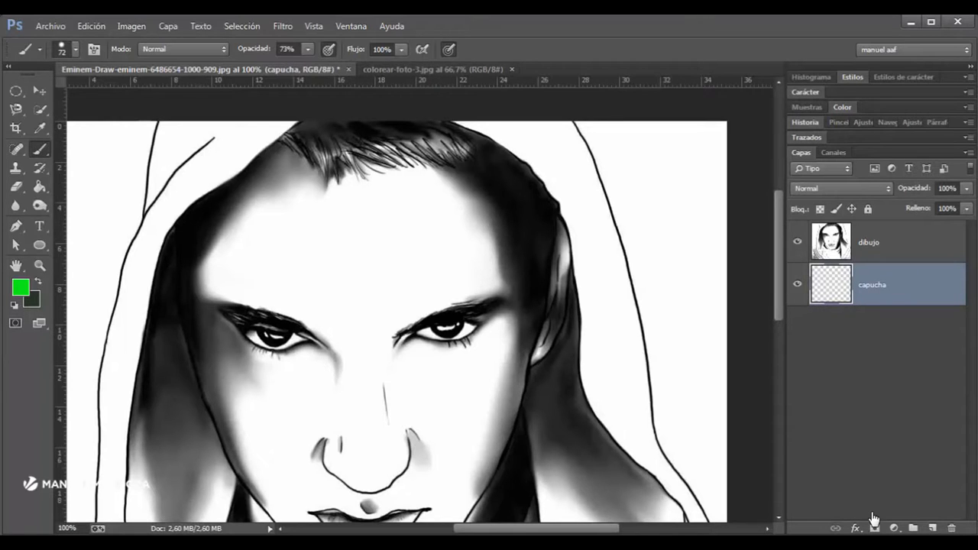
Step: Paint the hood's inner edge above the hairline green with a 32 px brush, raising its opacity to 100% to cover the first stroke
scroll(533, 156, "up", 8)
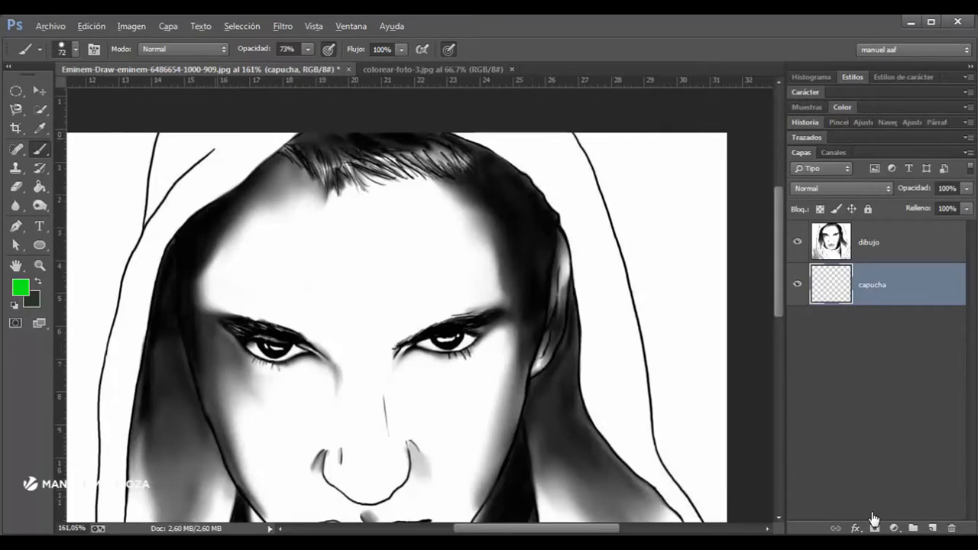
left_click_drag(543, 174, 494, 171)
mouse_move(405, 124)
left_mouse_down()
mouse_move(492, 140)
mouse_move(516, 161)
mouse_move(489, 159)
left_mouse_up()
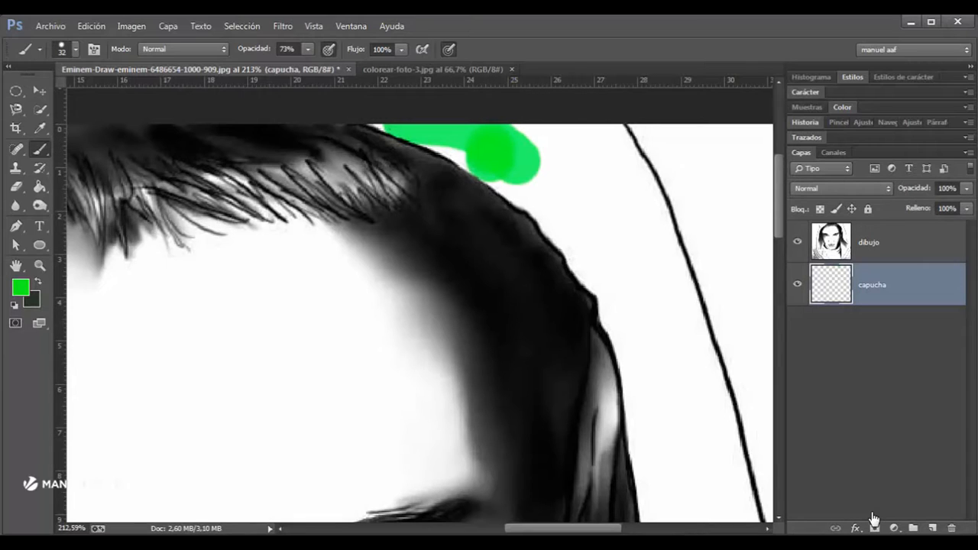
left_click(307, 49)
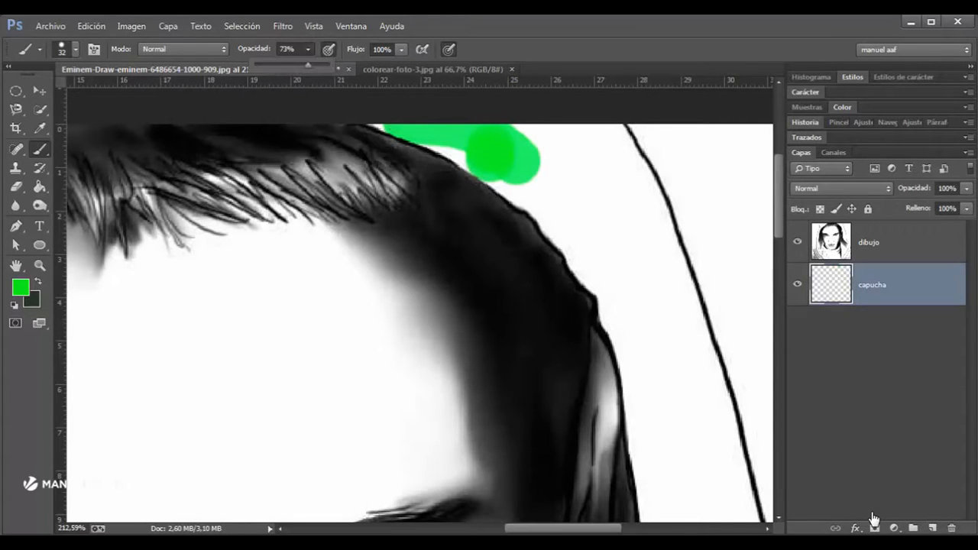
left_click_drag(308, 65, 329, 65)
left_click_drag(501, 157, 393, 115)
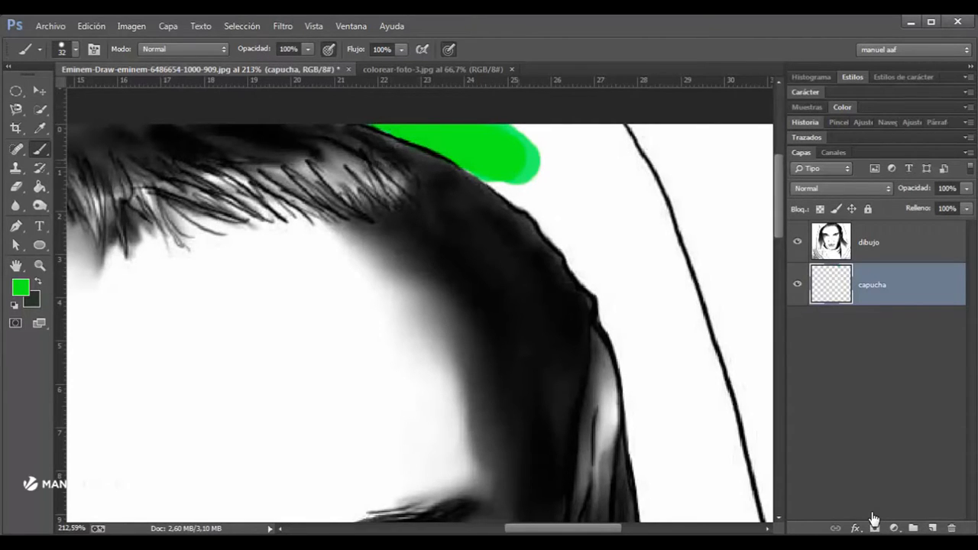
Step: Place separate green dabs at intervals down the hood beside the hair and ear
left_click(591, 201)
left_click(641, 294)
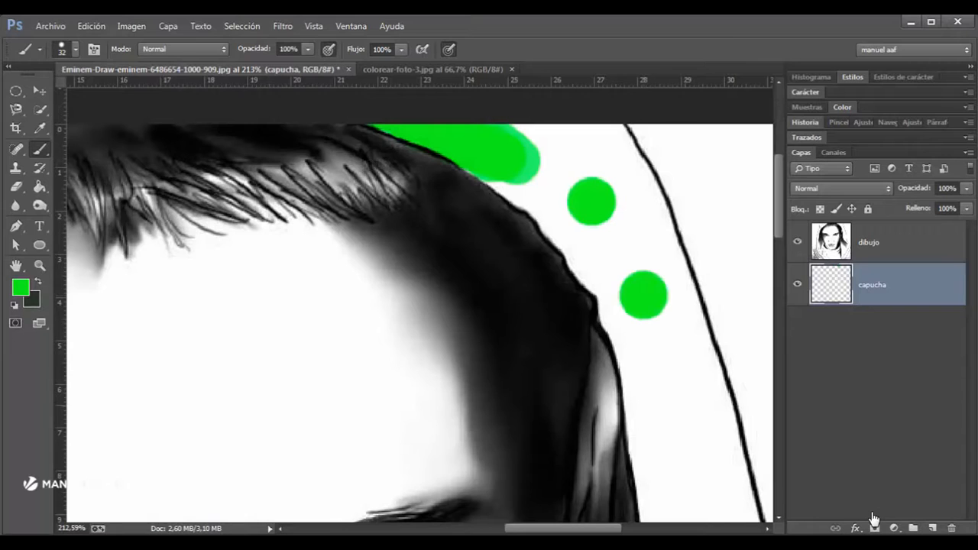
left_click(689, 430)
left_click_drag(690, 429, 648, 265)
left_click(664, 372)
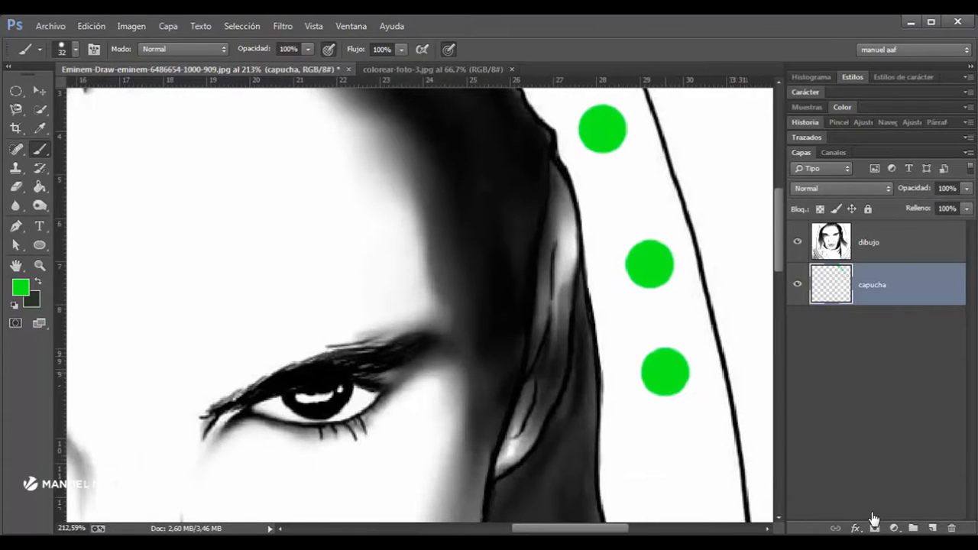
left_click(672, 477)
Step: Place three green dabs along the outer side of the hood's outline
scroll(672, 477, "up", 3)
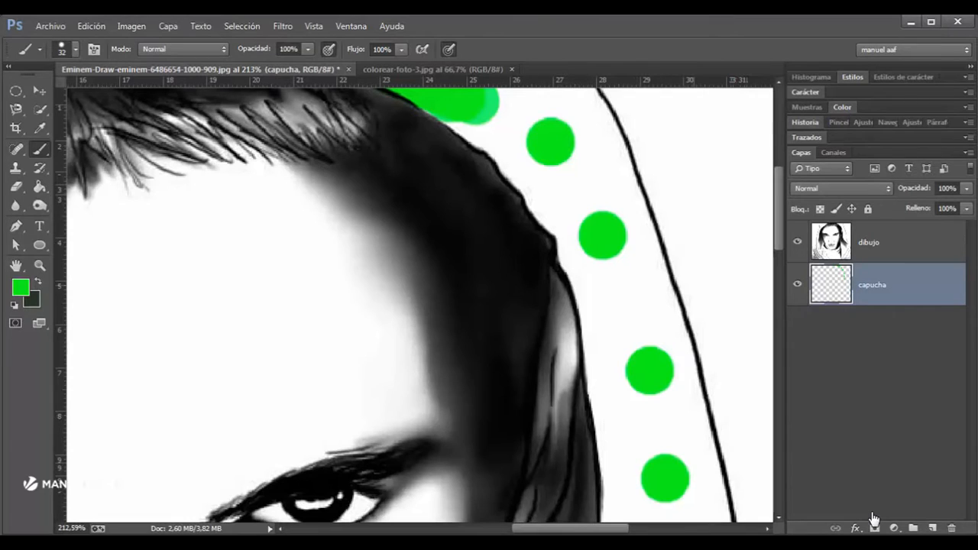
left_click(694, 285)
left_click(696, 187)
left_click(657, 132)
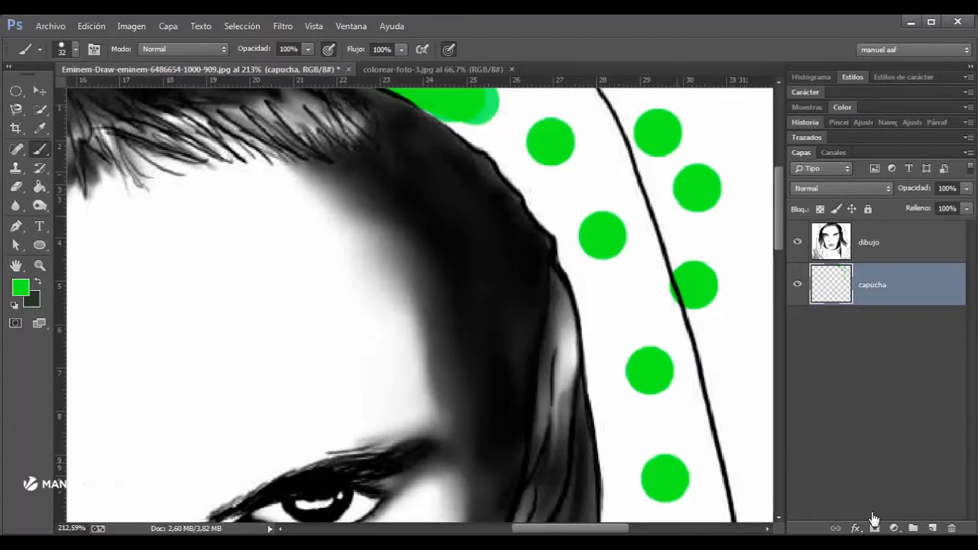
Step: Undo all the separate green dabs on and around the hood
key("ctrl+alt+z")
key("ctrl+alt+z")
key("ctrl+alt+z")
key("ctrl+alt+z")
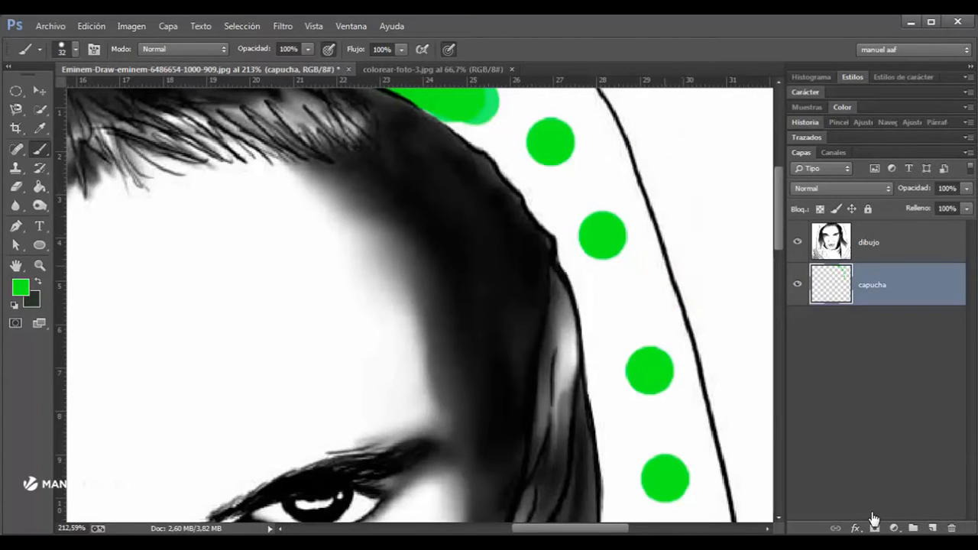
key("ctrl+alt+z")
key("ctrl+alt+z")
key("ctrl+alt+z")
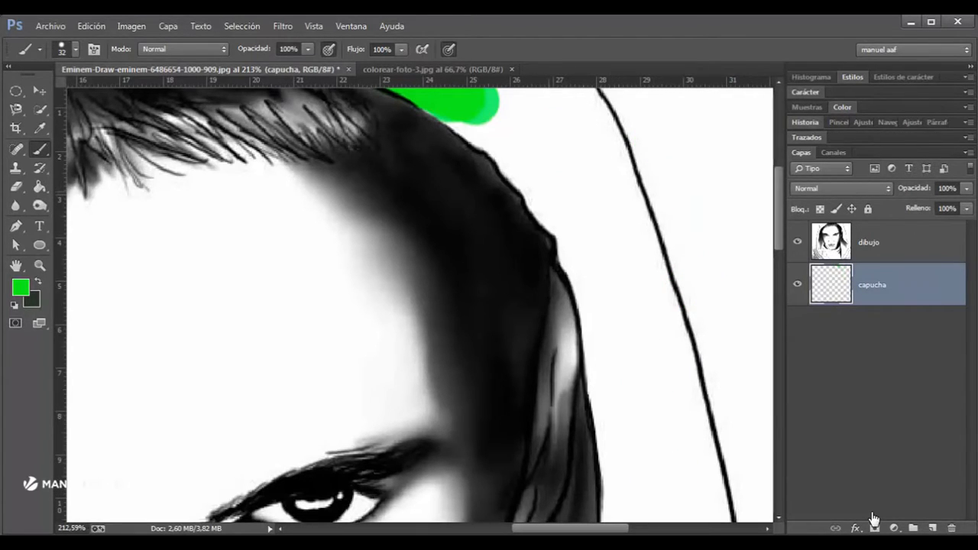
Step: Paint straight green strokes on the hood from beside the hairline down to its outer outline and back up along that outline
key("ctrl+shift+z")
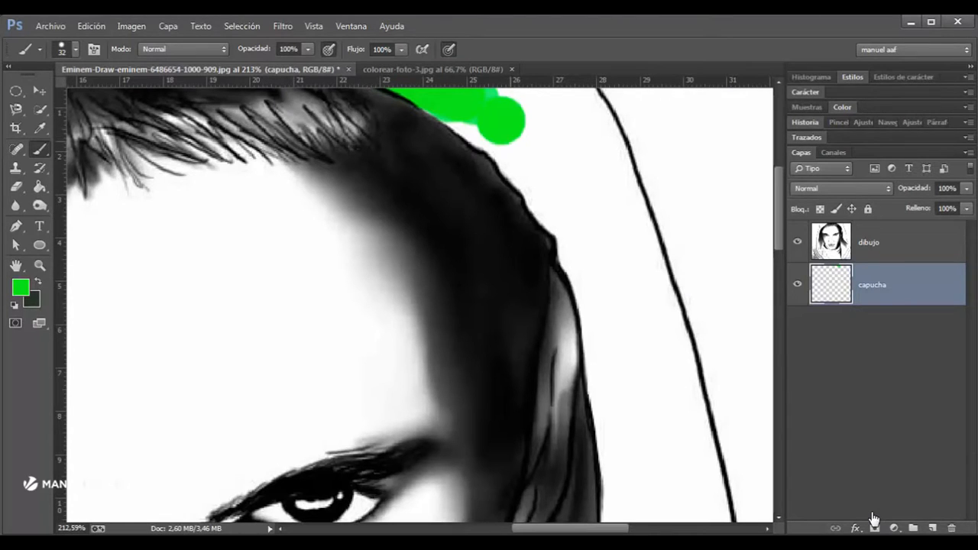
key("ctrl+shift+z")
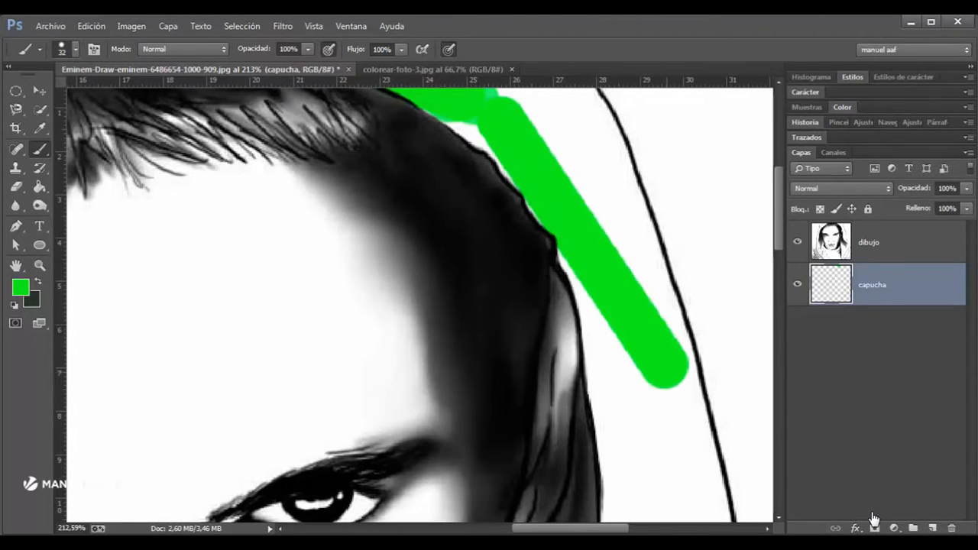
key("ctrl+shift+z")
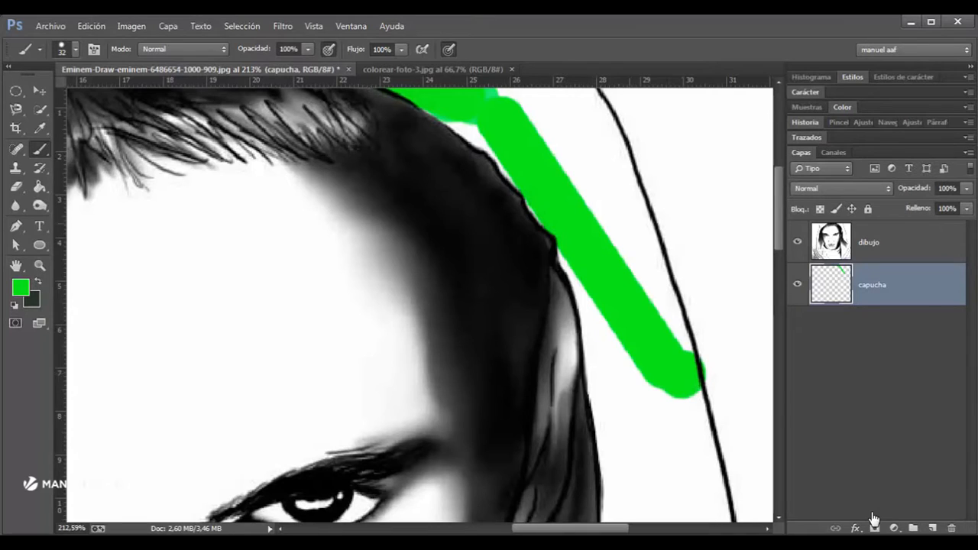
key("ctrl+shift+z")
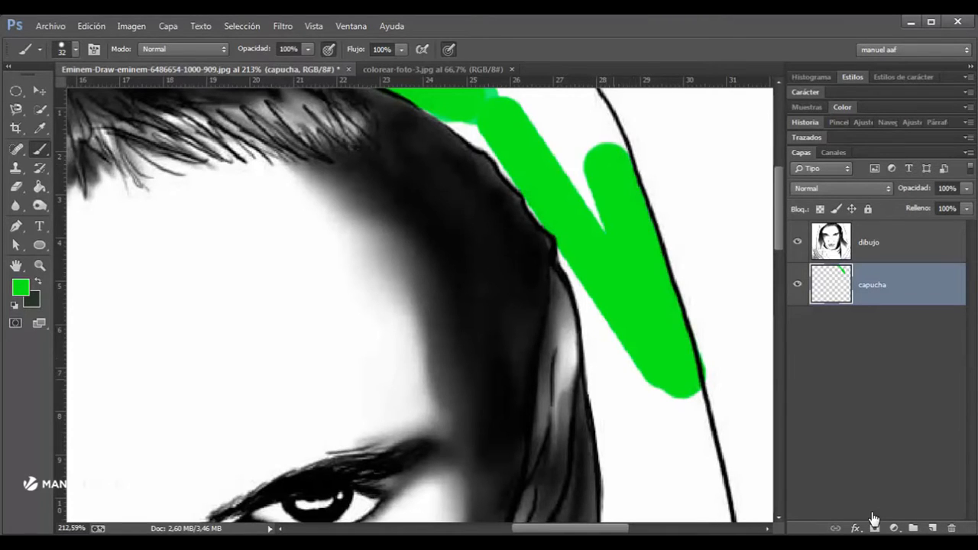
key("ctrl+shift+z")
Step: Paint straight green strokes on the hood from beside the ear downward, filling along the outer edge of the hair behind the neck
scroll(875, 520, "down", 3)
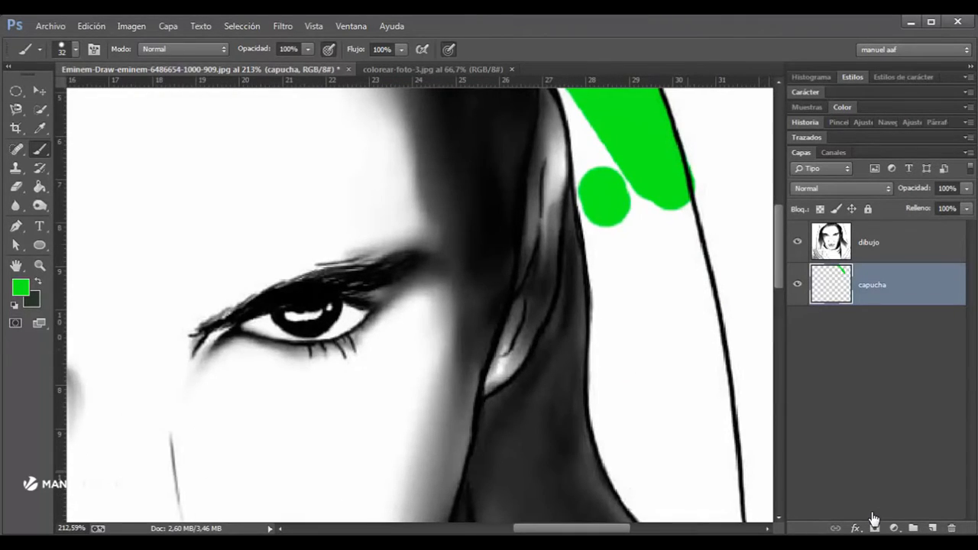
key("ctrl+shift+z")
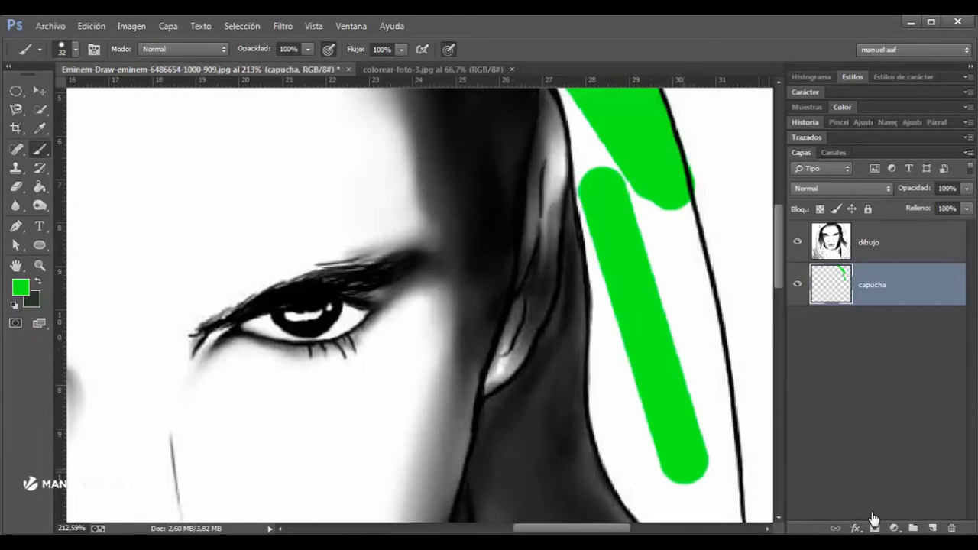
key("ctrl+shift+z")
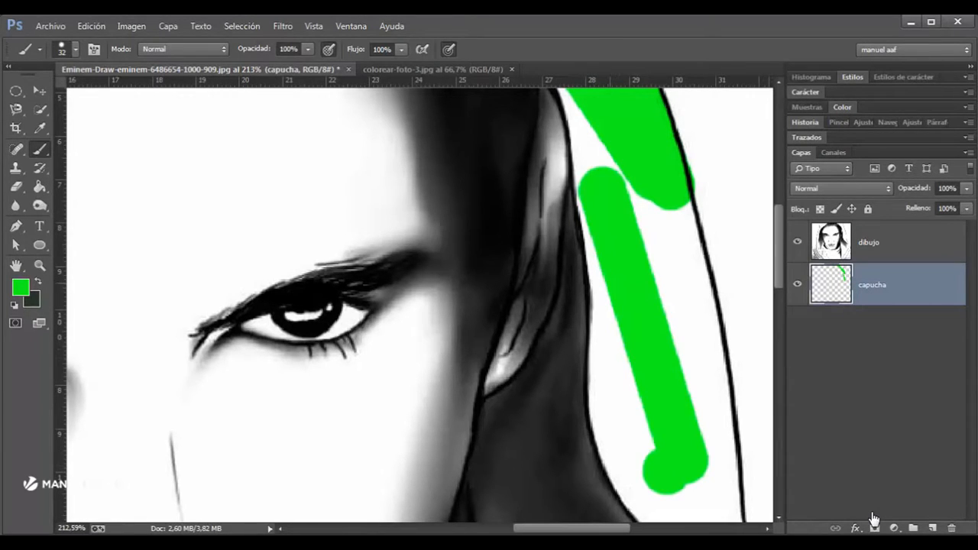
key("ctrl+shift+z")
key("ctrl+shift+z")
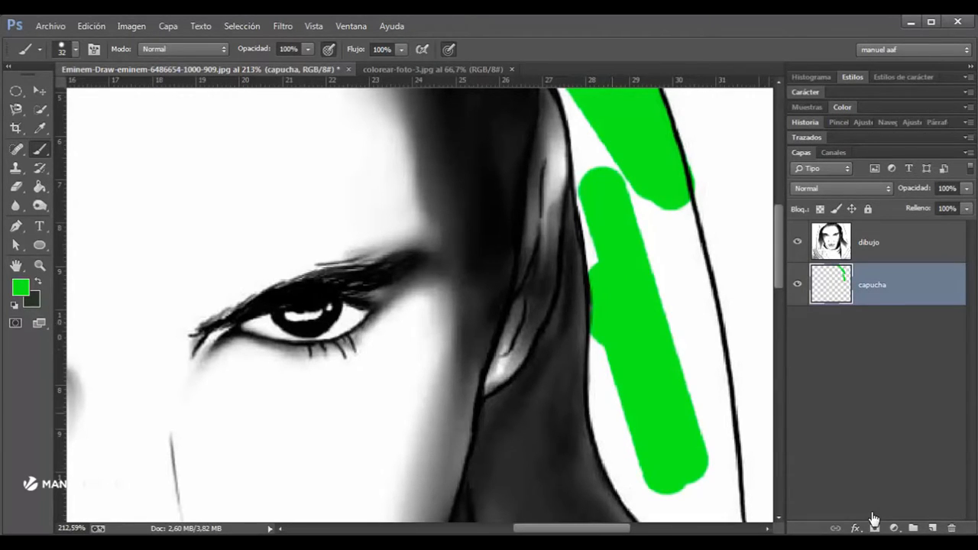
key("ctrl+shift+z")
key("ctrl+shift+z")
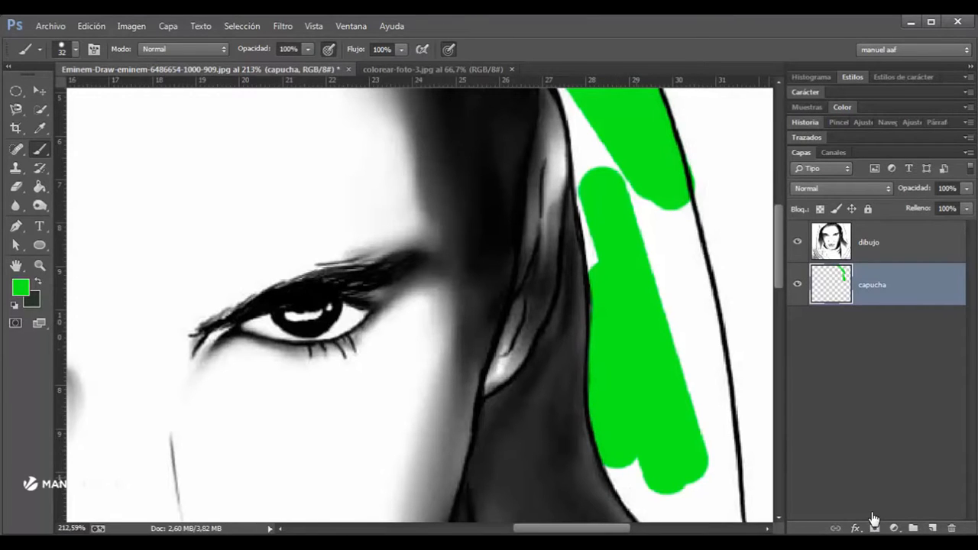
key("ctrl+shift+z")
key("ctrl+shift+z")
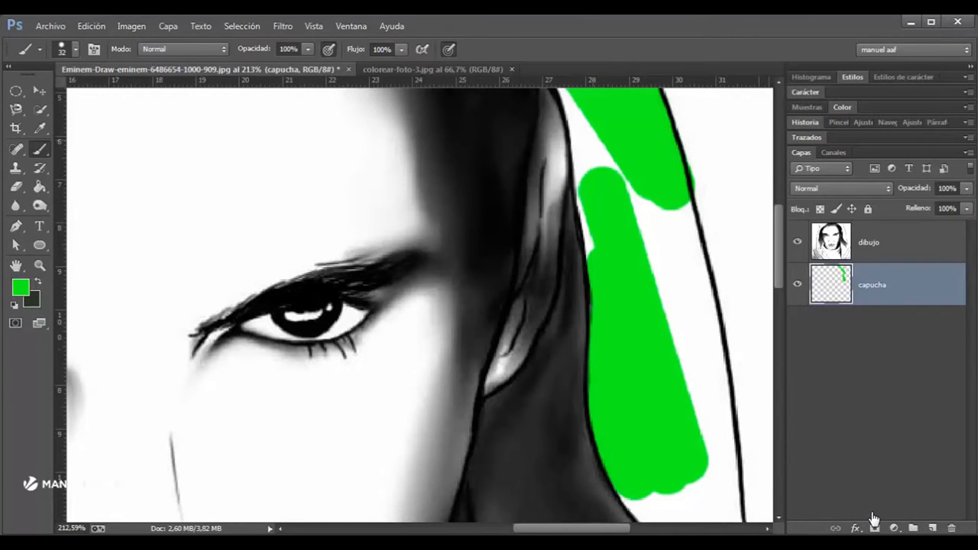
Step: Fill the white gaps in green between the hood strokes and the dark outline beside the hairline and ear
mouse_move(595, 147)
left_mouse_down()
mouse_move(613, 237)
mouse_move(615, 427)
left_mouse_up()
key("ctrl+shift+z")
key("ctrl+shift+z")
key("ctrl+shift+z")
key("ctrl+shift+z")
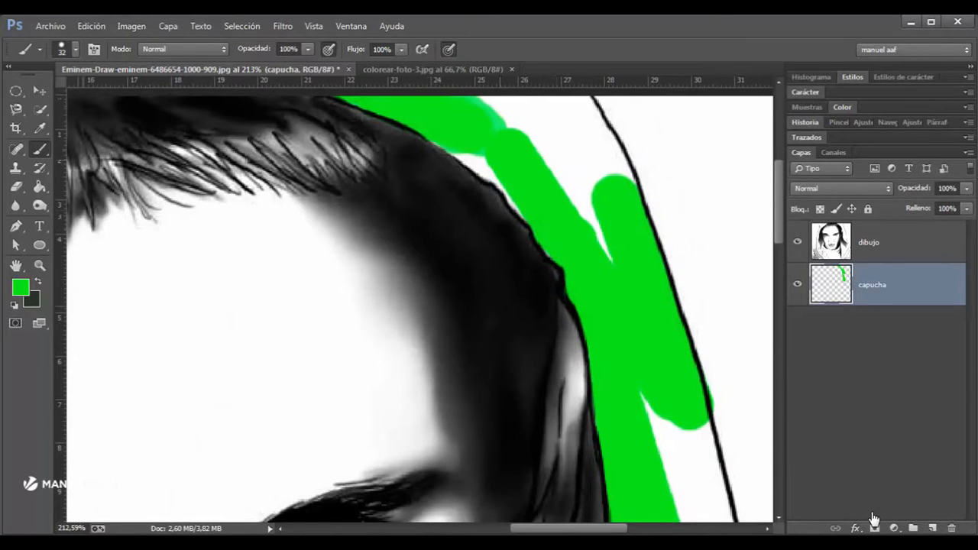
key("ctrl+shift+z")
left_click_drag(493, 164, 457, 138)
left_click_drag(497, 230, 550, 352)
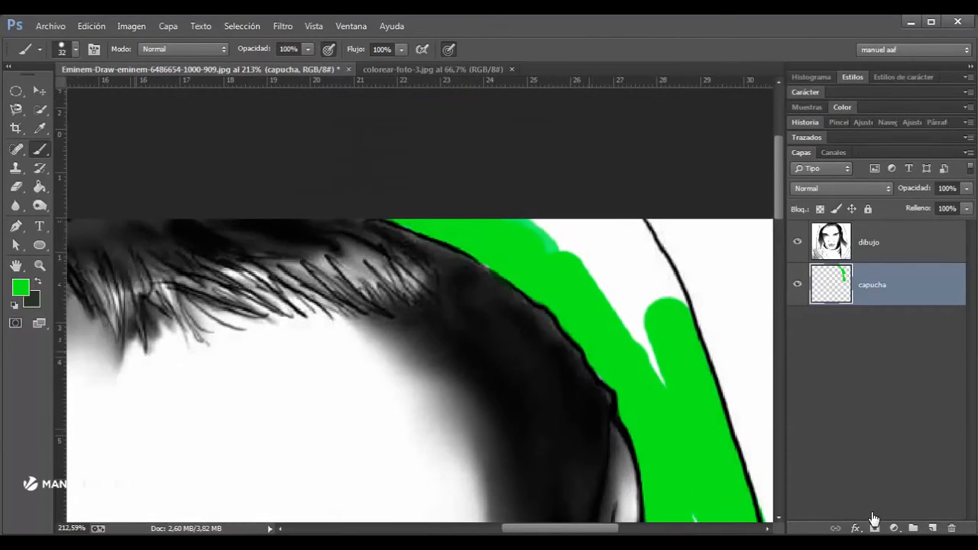
Step: Fill the remaining white areas of the upper hood in green, from the hairline out to the outer outline
key("ctrl+shift+z")
key("ctrl+shift+z")
key("ctrl+shift+z")
key("ctrl+shift+z")
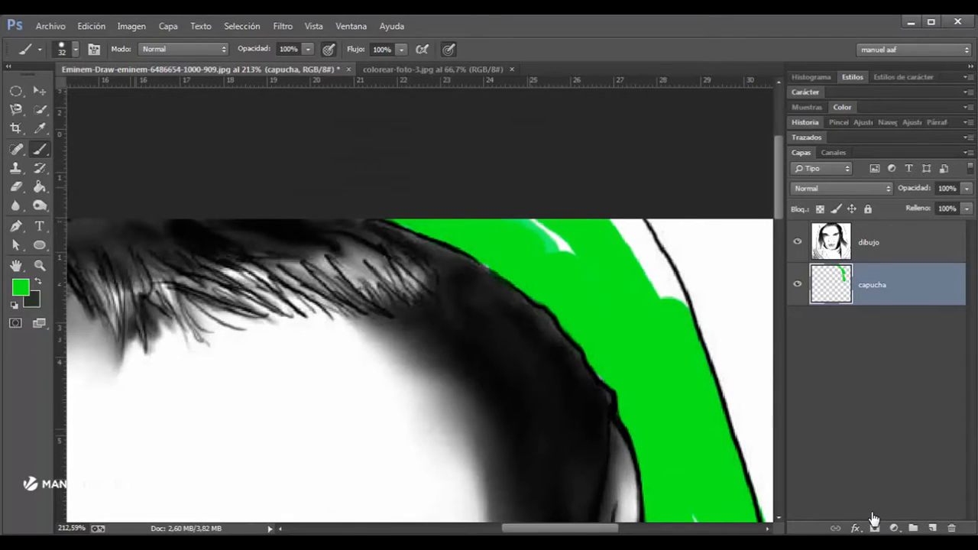
key("ctrl+shift+z")
mouse_move(521, 221)
left_mouse_down()
mouse_move(553, 238)
mouse_move(511, 253)
left_mouse_up()
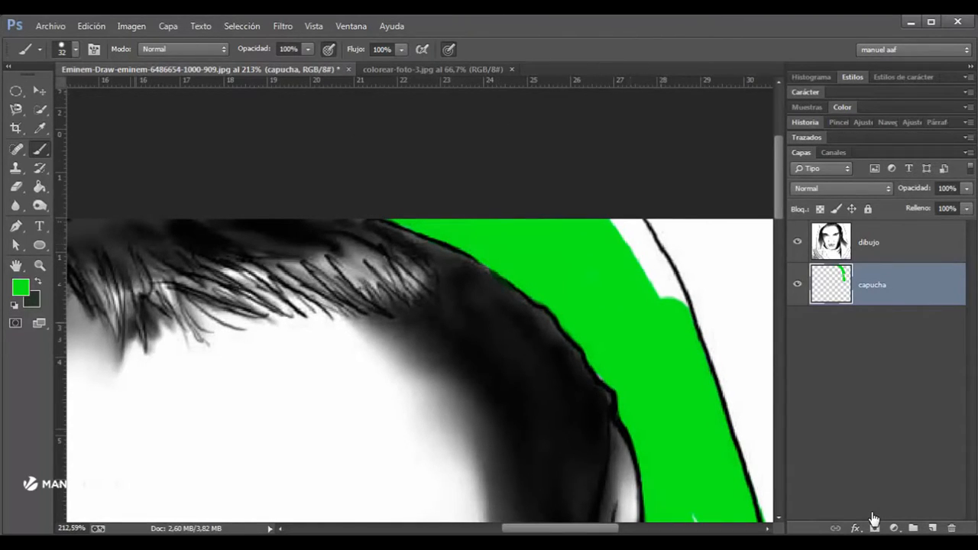
left_click(662, 310)
left_click(622, 227, "shift")
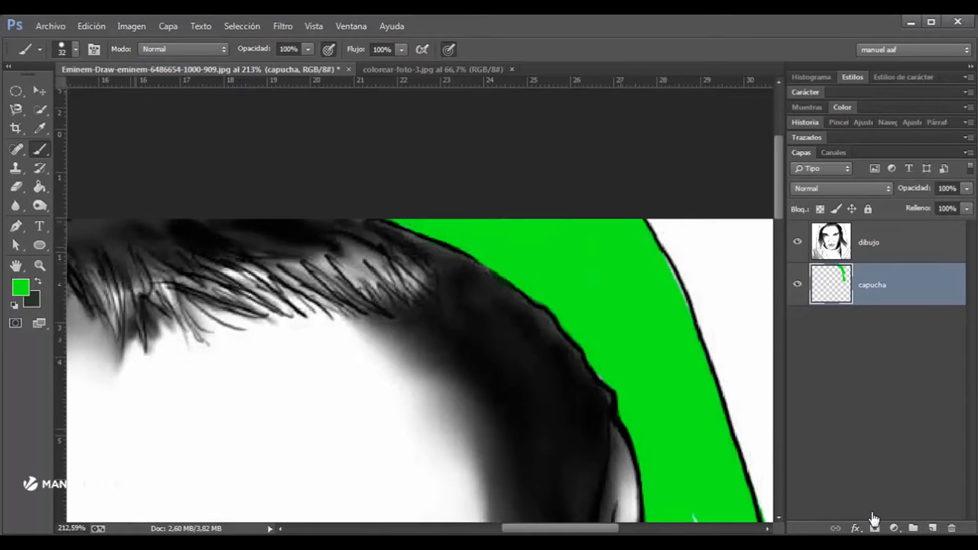
Step: Paint green into the wedge between the hood strokes beside the ear, and reduce the brush size to 18 px
left_click_drag(667, 426, 615, 216)
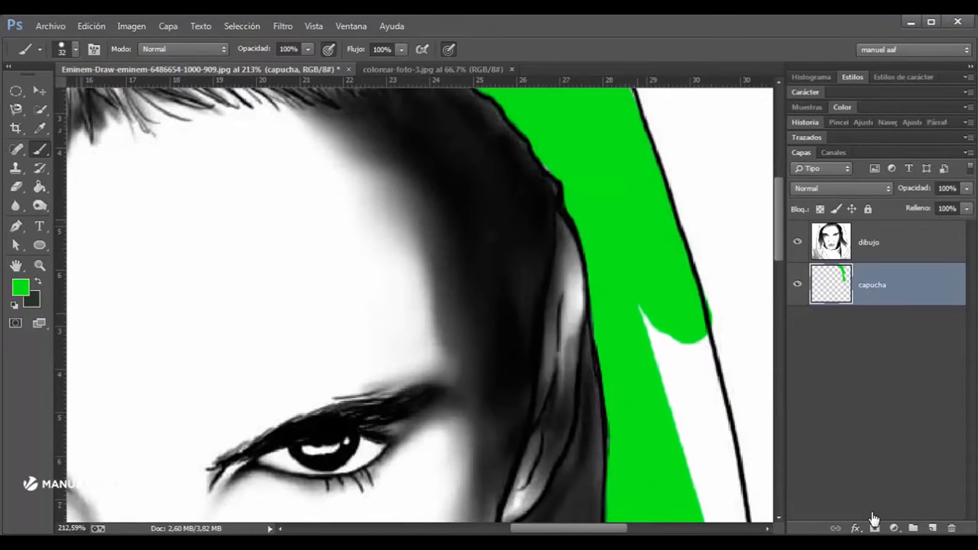
left_click(640, 310)
left_click(700, 457, "shift")
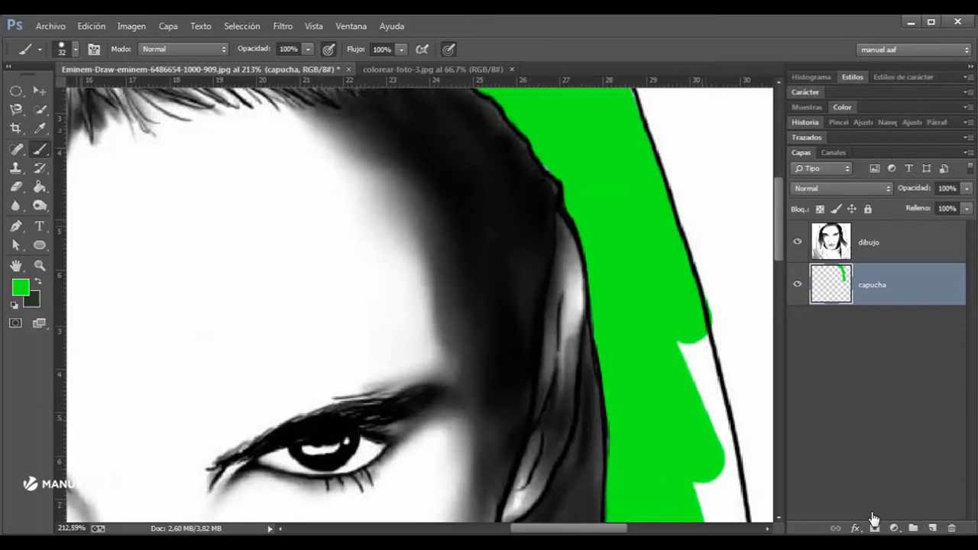
mouse_move(700, 456)
left_mouse_down()
mouse_move(644, 421)
mouse_move(636, 389)
left_mouse_up()
mouse_move(626, 306)
left_mouse_down()
mouse_move(692, 436)
mouse_move(690, 505)
left_mouse_up()
left_click_drag(685, 498, 665, 313)
key("ctrl+z")
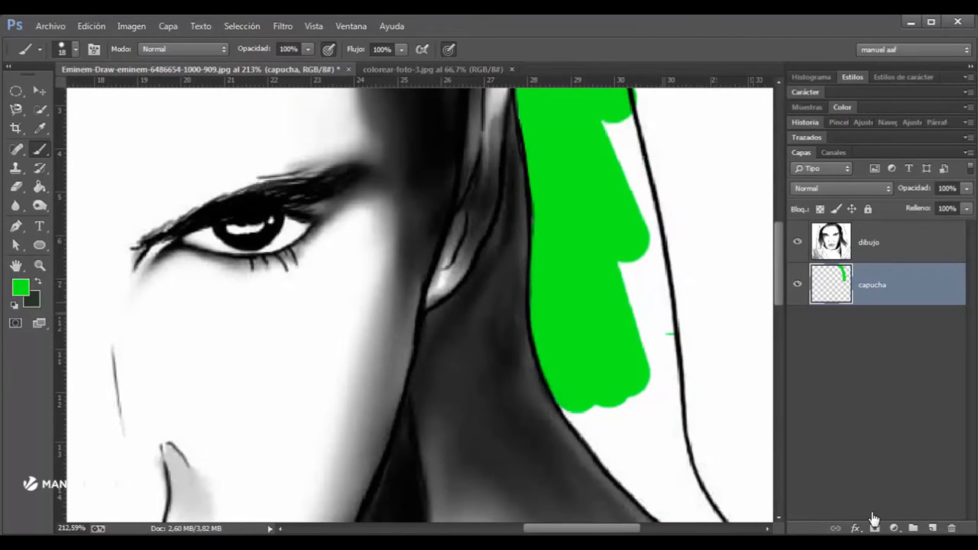
Step: Extend the green beside the ear out to the hood's outer outline and fill the small white gap left inside it
left_click(620, 122)
scroll(617, 123, "up", 5)
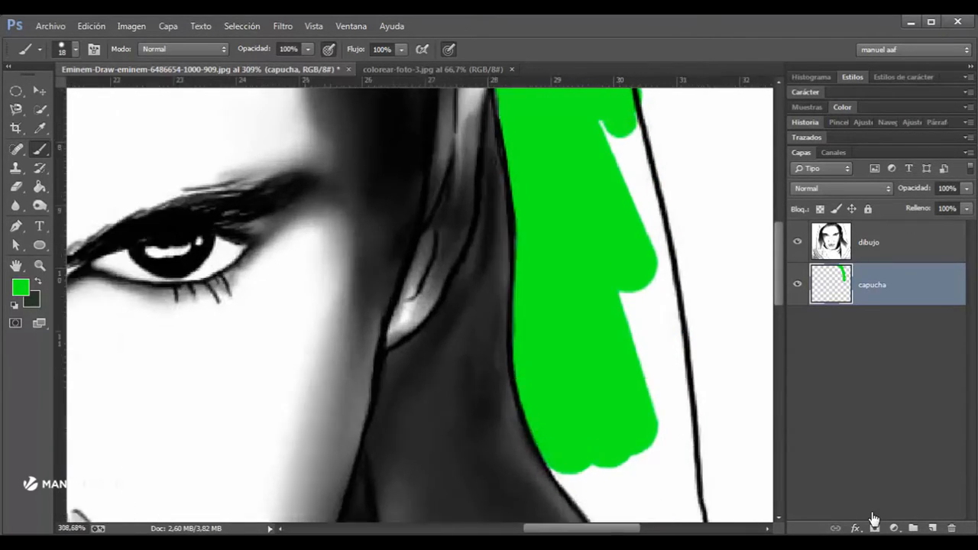
left_click(672, 335, "shift")
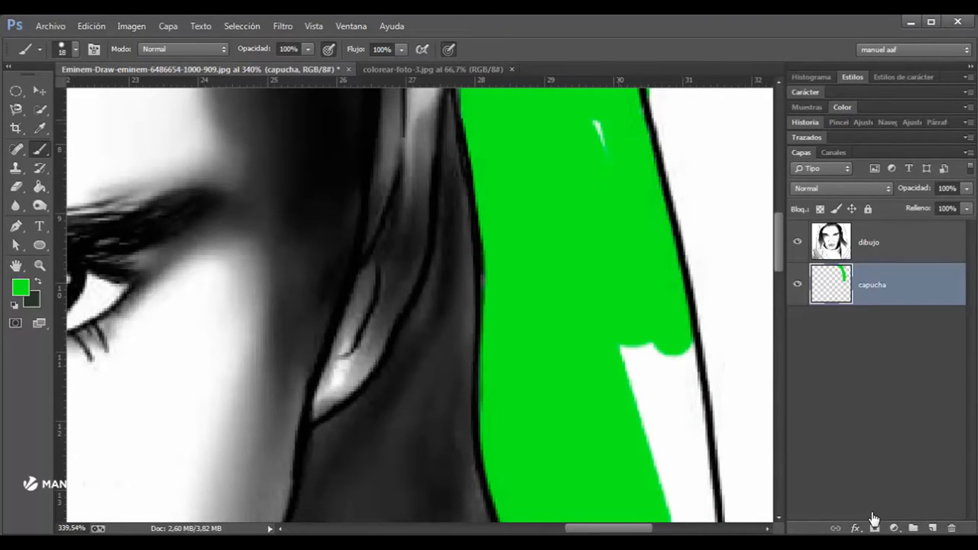
left_click(598, 132)
left_click(690, 469, "shift")
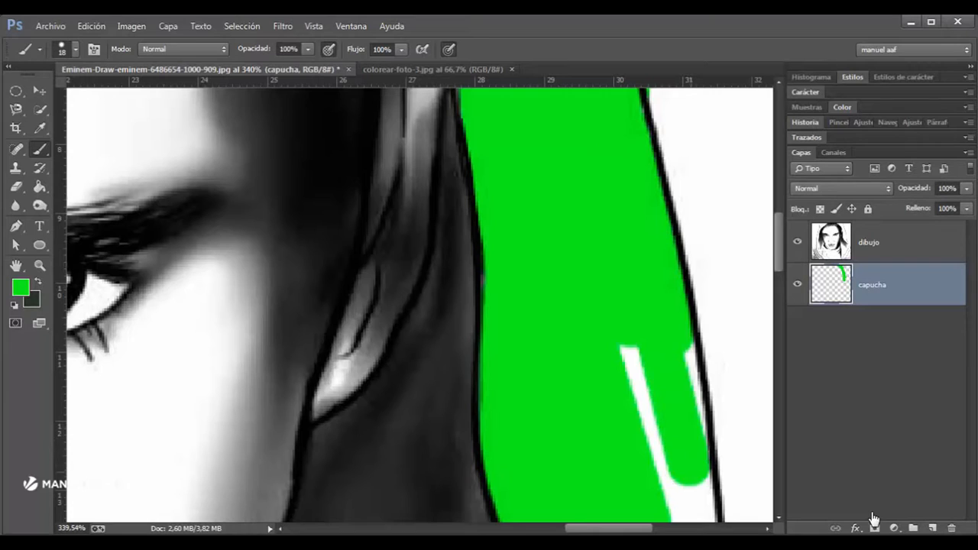
Step: Paint a green strip along the inside of the hood's outer outline, from ear level down towards the shoulder
left_click_drag(690, 469, 644, 156)
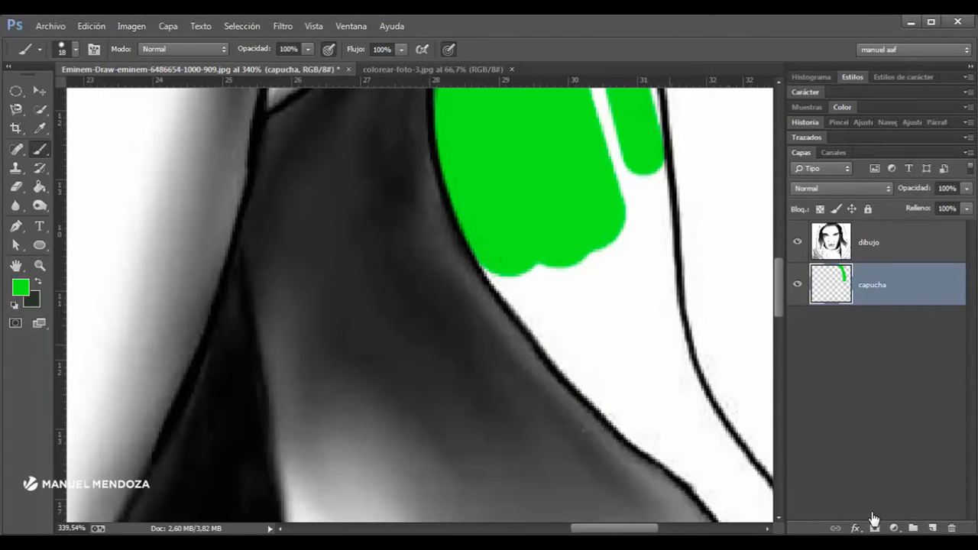
left_click(667, 348, "shift")
left_click_drag(667, 348, 496, 280)
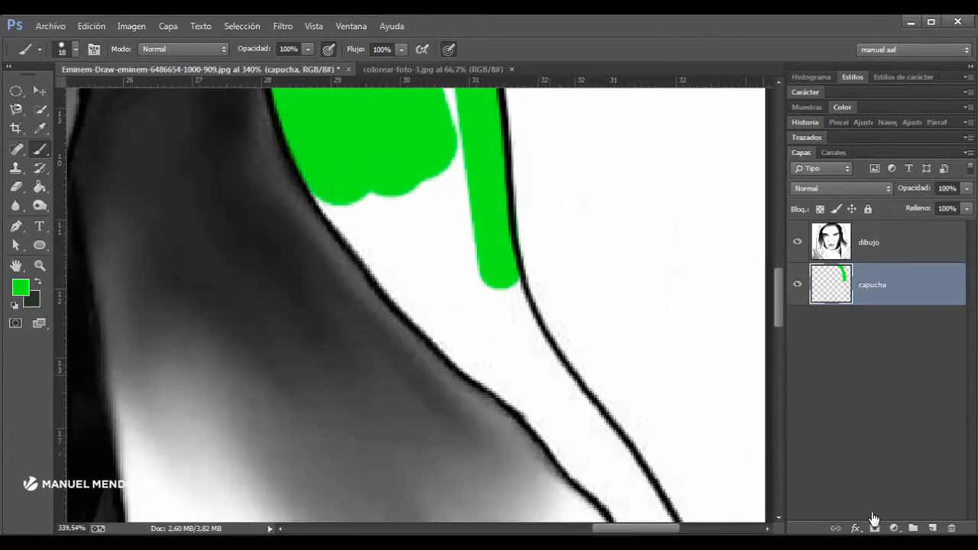
left_click(557, 386, "shift")
key("ctrl+z")
left_click_drag(487, 294, 539, 367)
left_click(576, 413, "shift")
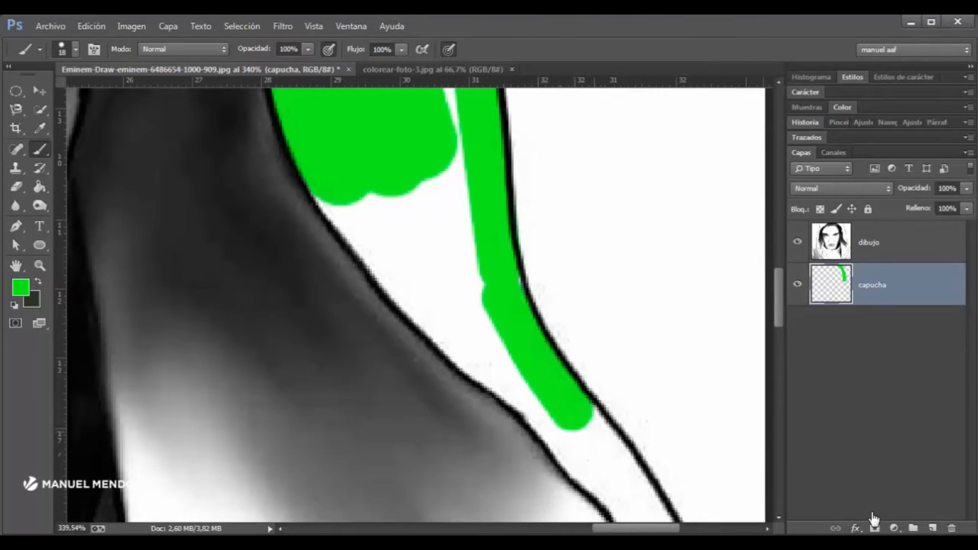
left_click(616, 463, "shift")
left_click_drag(616, 463, 523, 264)
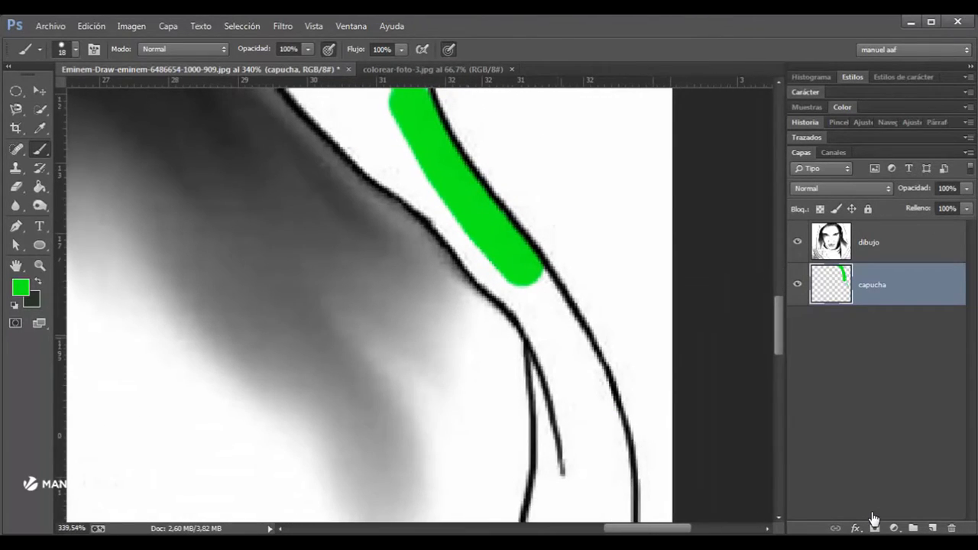
Step: Continue the green strip around the lower bend of the hood, following the inside of its outer outline
left_click(566, 339, "shift")
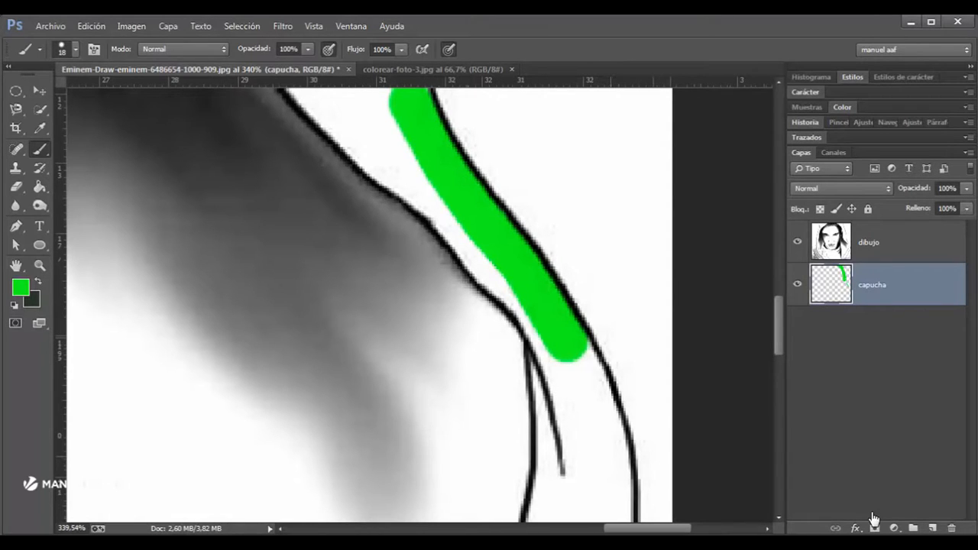
left_click(603, 455, "shift")
left_click_drag(604, 454, 616, 283)
left_click(616, 368, "shift")
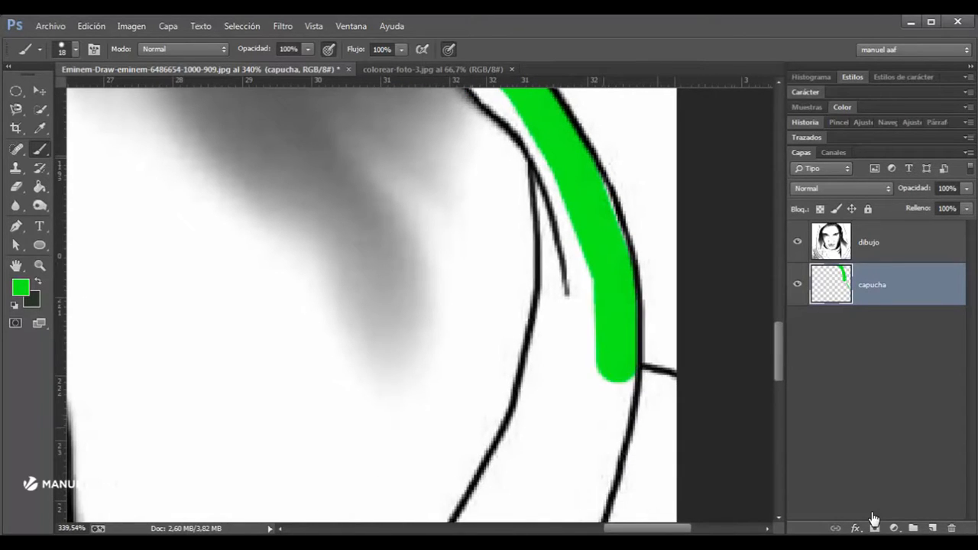
left_click(593, 461, "shift")
left_click(582, 504, "shift")
Step: Paint green along the inner outline of the lower hood and fill the white gap between it and the outer strip
left_click(463, 512, "shift")
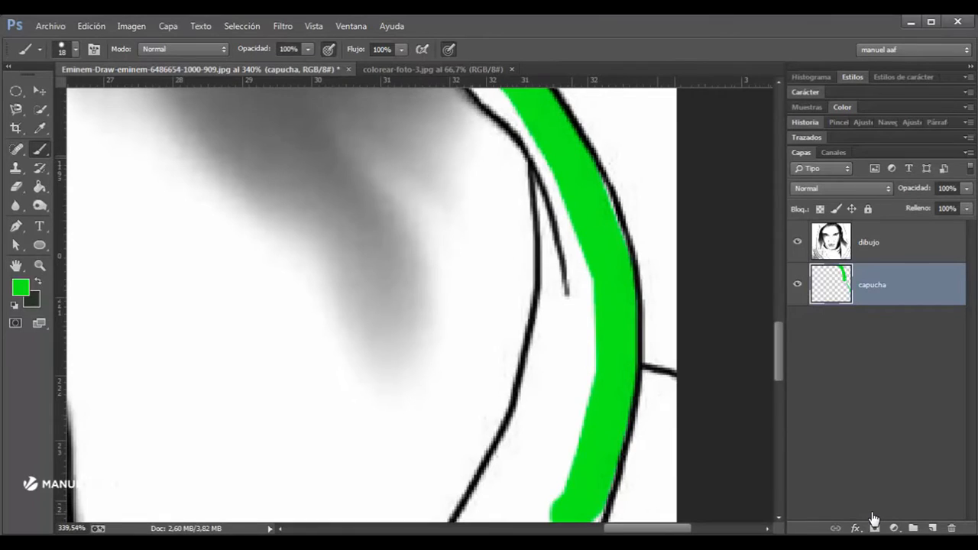
left_click(538, 414, "shift")
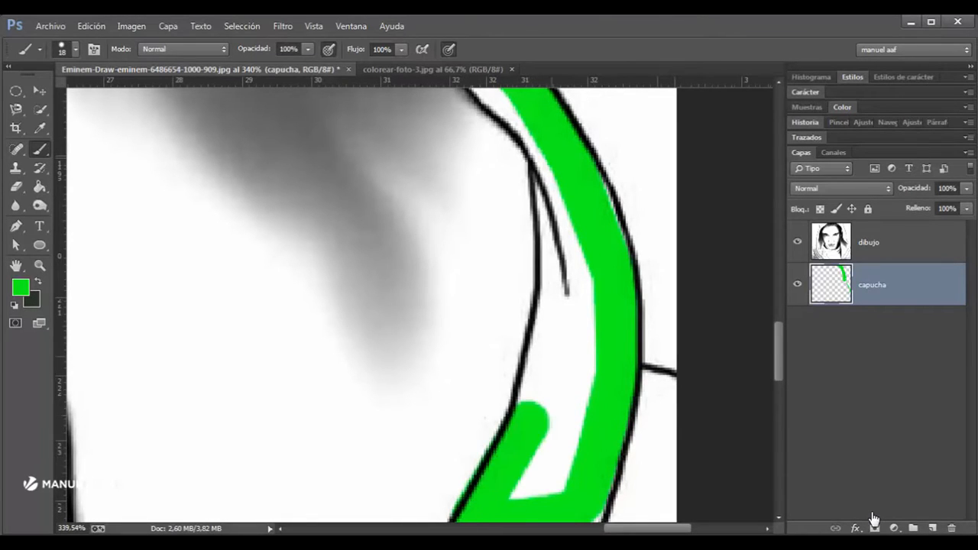
left_click(571, 310, "shift")
left_click(562, 248, "shift")
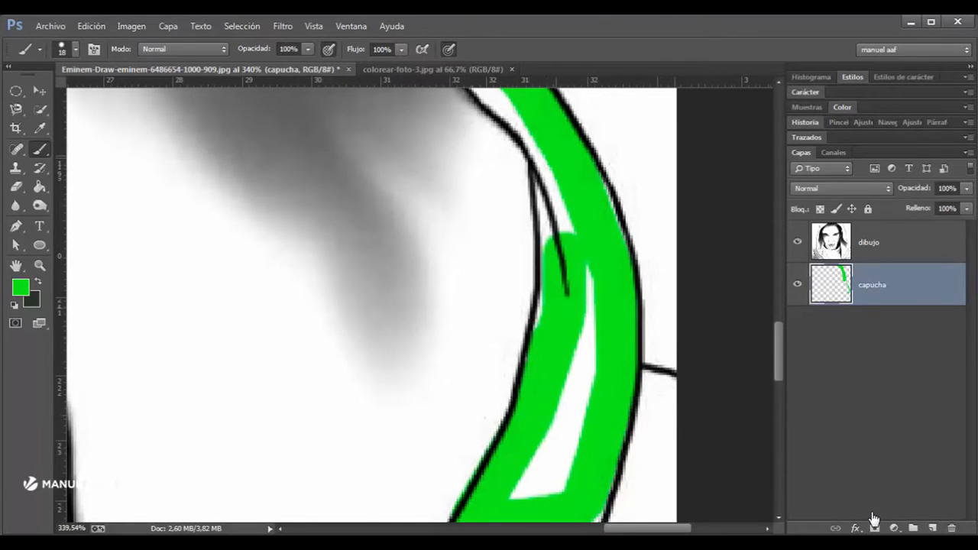
left_click(553, 183, "shift")
mouse_move(574, 294)
left_mouse_down()
mouse_move(546, 475)
mouse_move(564, 451)
mouse_move(583, 505)
left_mouse_up()
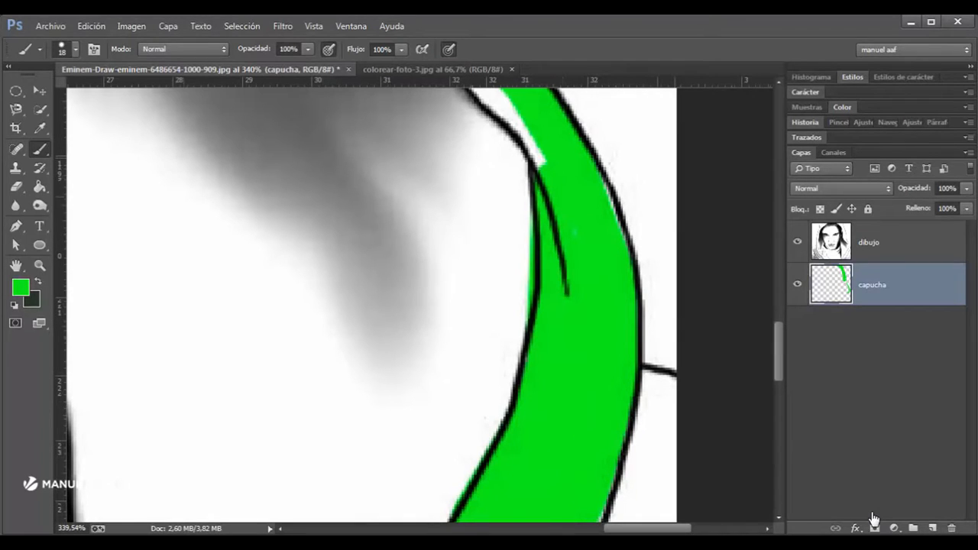
Step: Try to erase the green spilling past the lower hood's inner outline using the 388 px soft Eraser
key("e")
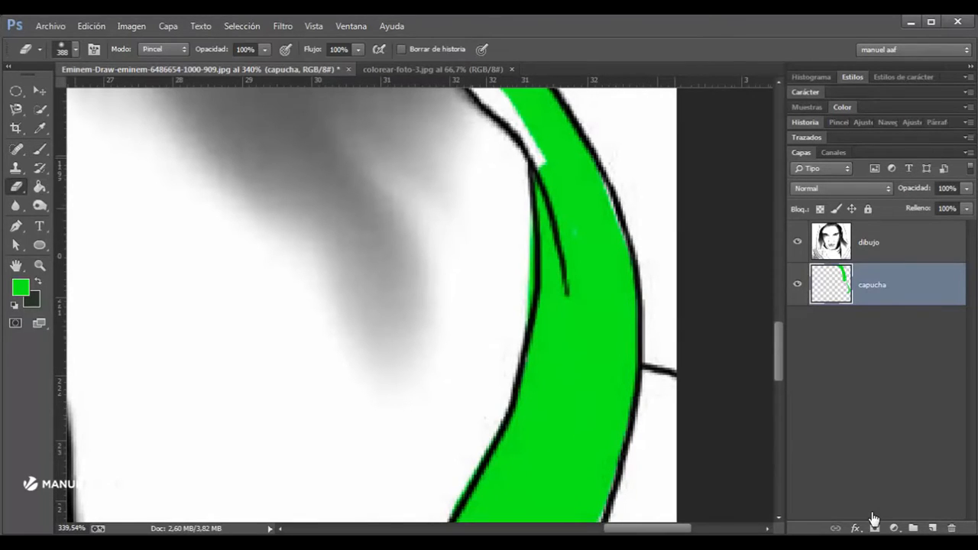
scroll(538, 253, "up", 2)
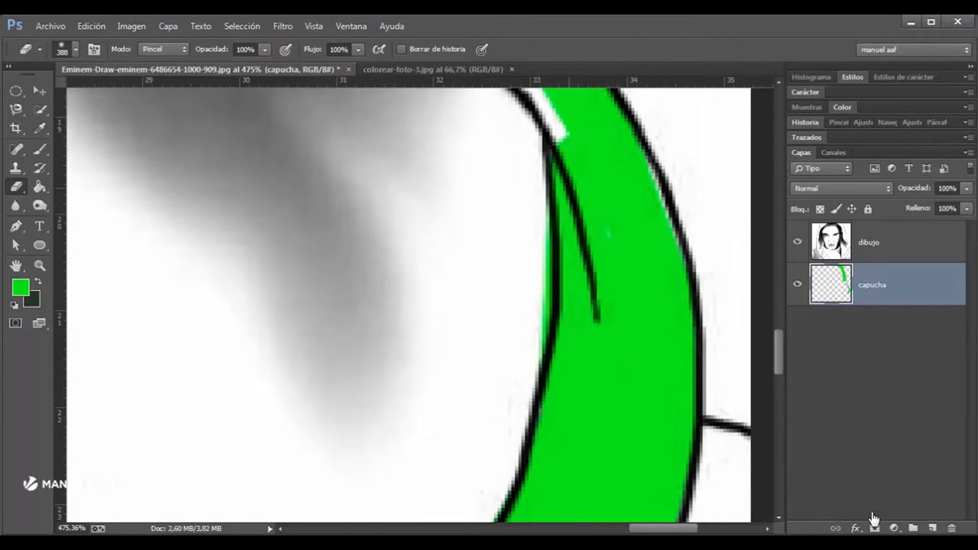
right_click(521, 160)
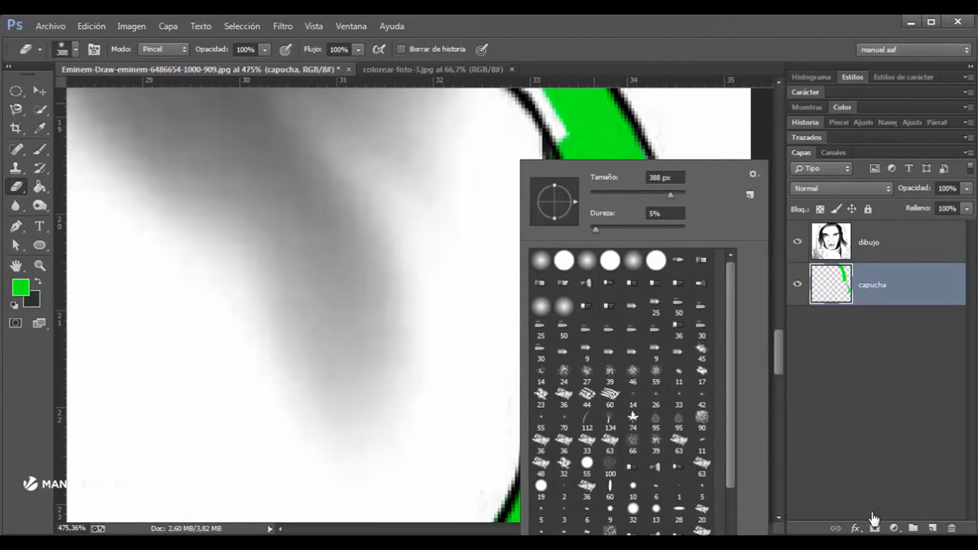
key("Return")
left_click(604, 122)
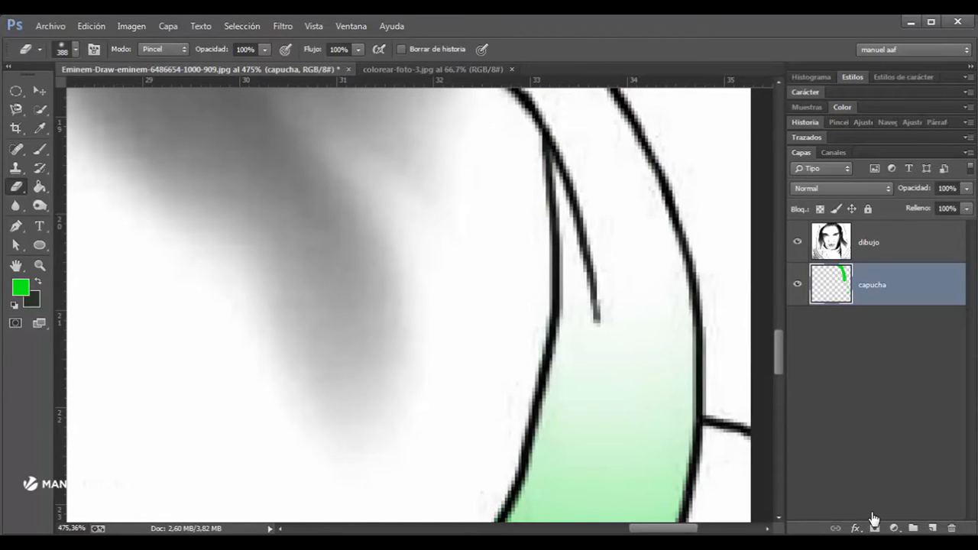
Step: Set the Eraser size to 18 px and undo the oversized erasure on the lower hood
key("Return")
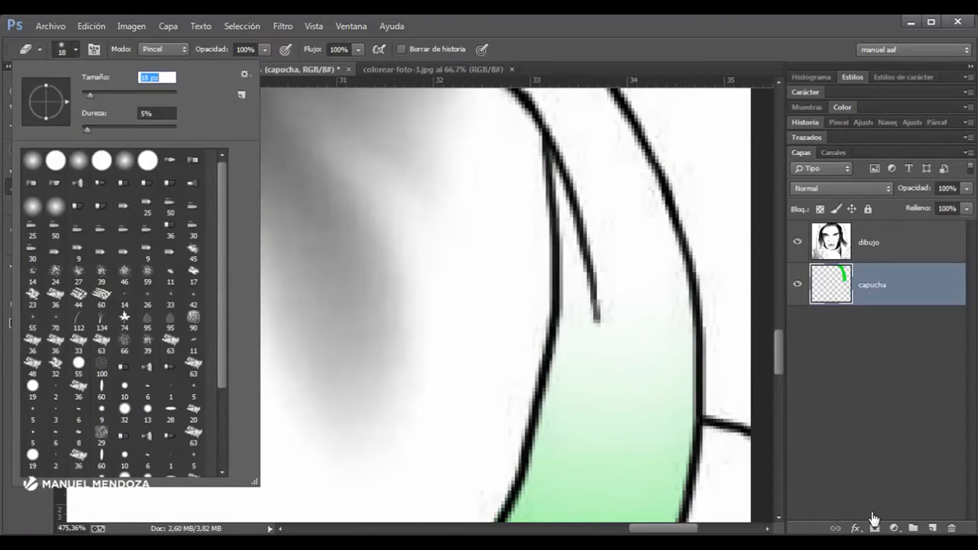
key("ctrl+minus")
key("ctrl+minus")
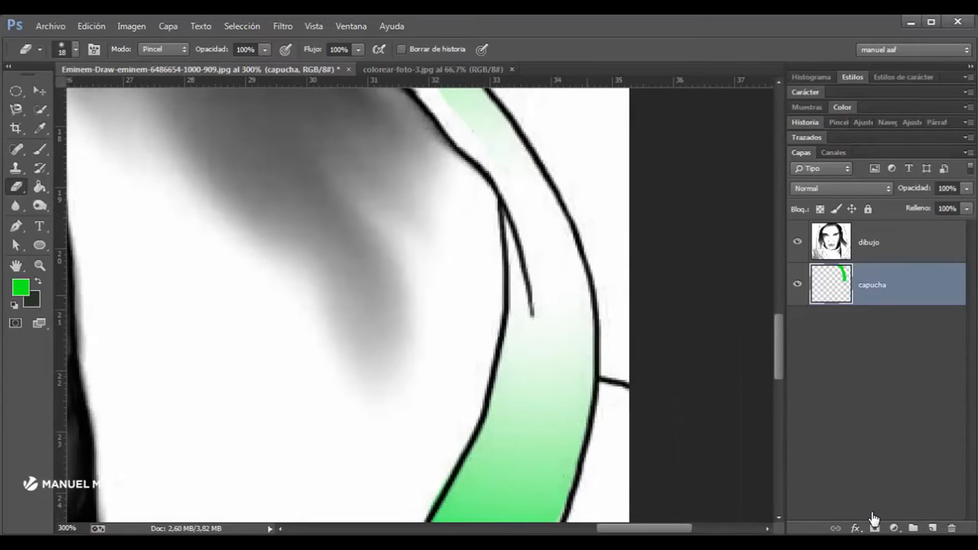
key("ctrl+z")
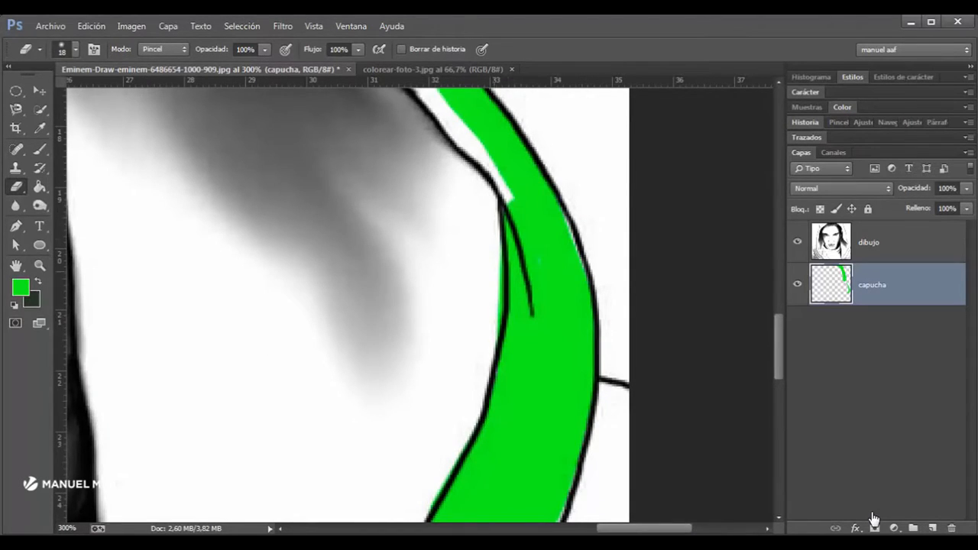
scroll(486, 271, "up", 4)
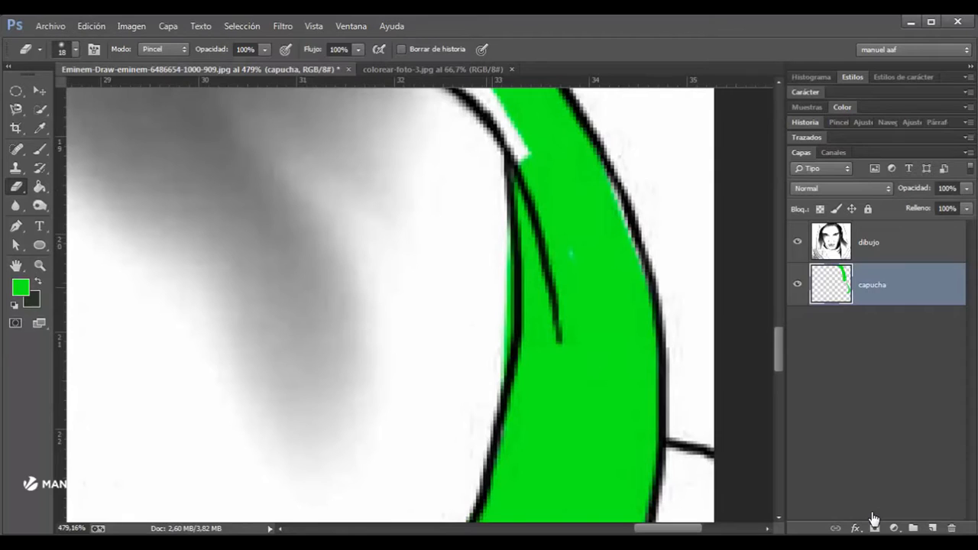
Step: Erase the green outside the lower hood's inner outline and paint the white gap above it with the 13 px Brush
left_click_drag(490, 268, 491, 350)
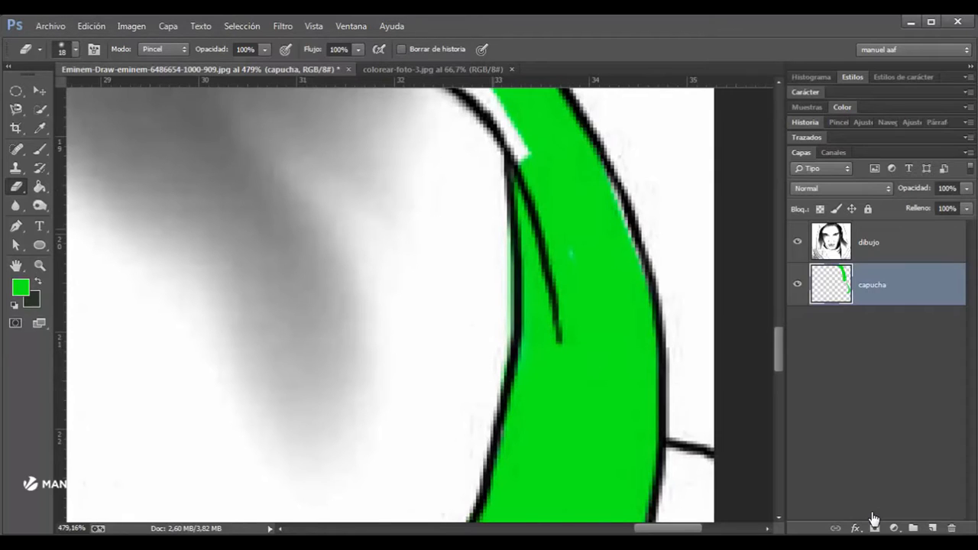
left_click_drag(529, 230, 527, 363)
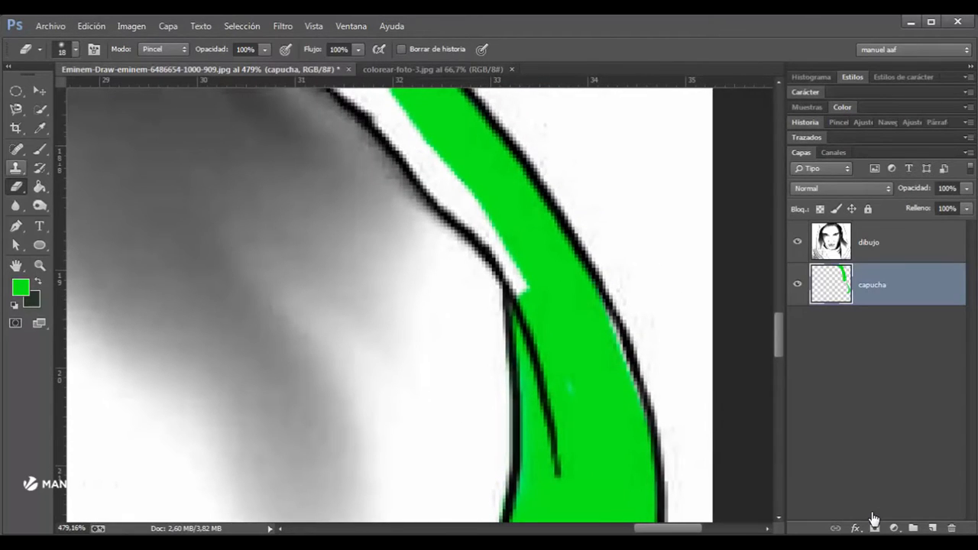
key("b")
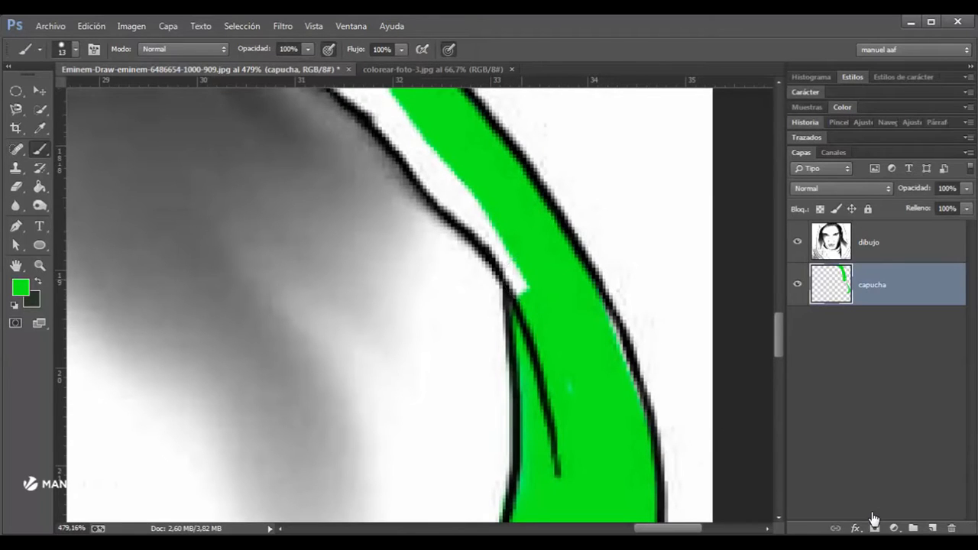
left_click_drag(519, 291, 428, 157)
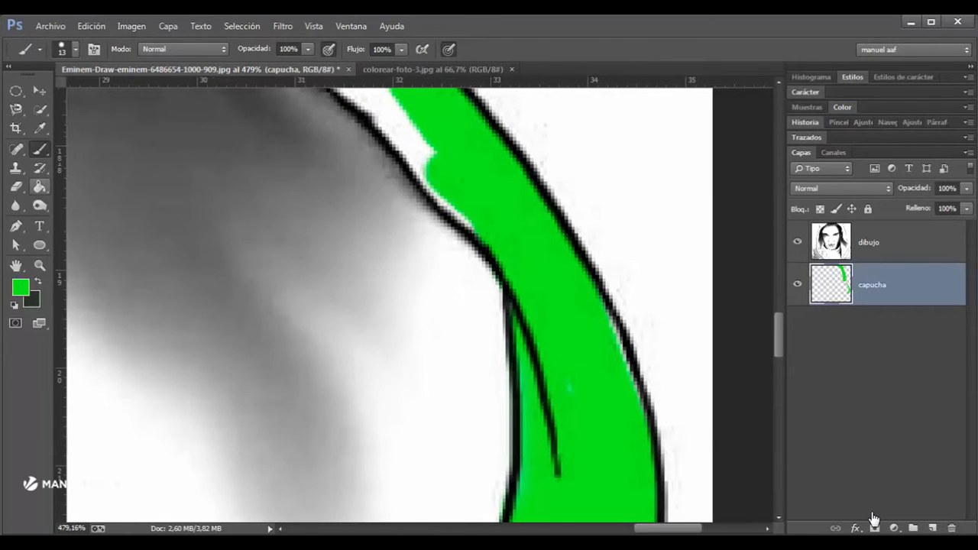
left_click(16, 187)
left_click(40, 149)
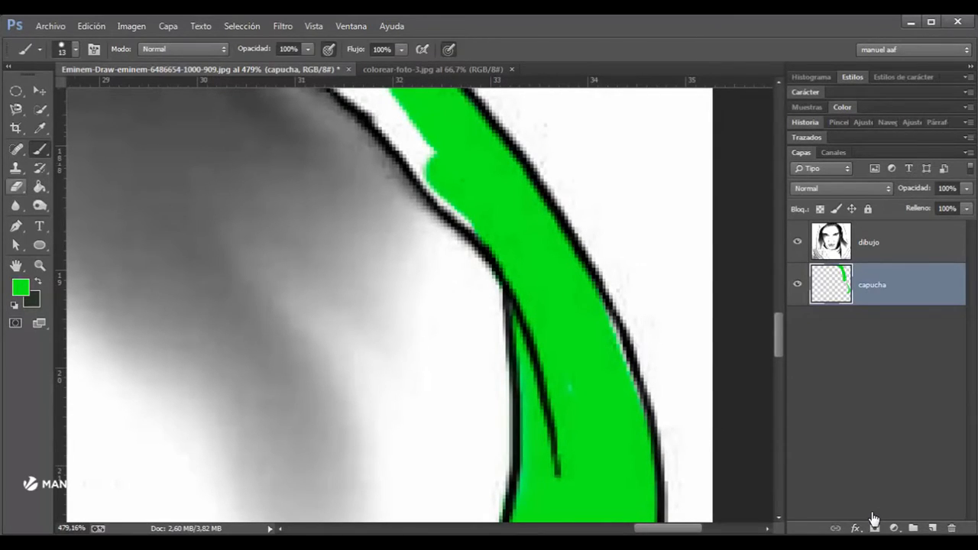
left_click(16, 186)
left_click(40, 149)
left_click(16, 187)
left_click(40, 149)
Step: Continue the green upward along the hood's inner outline, closing the thin white gap beside the line
left_click_drag(412, 252, 464, 350)
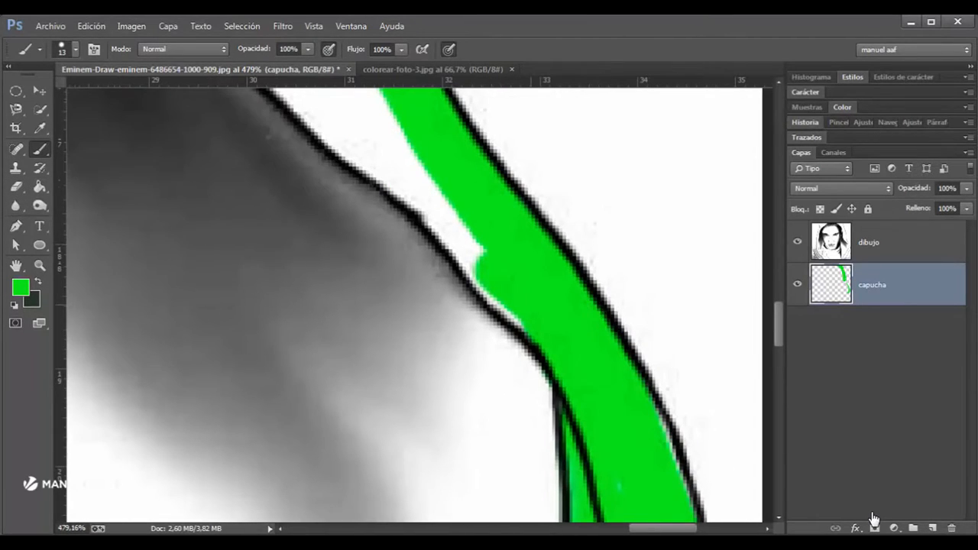
left_click_drag(499, 272, 456, 221)
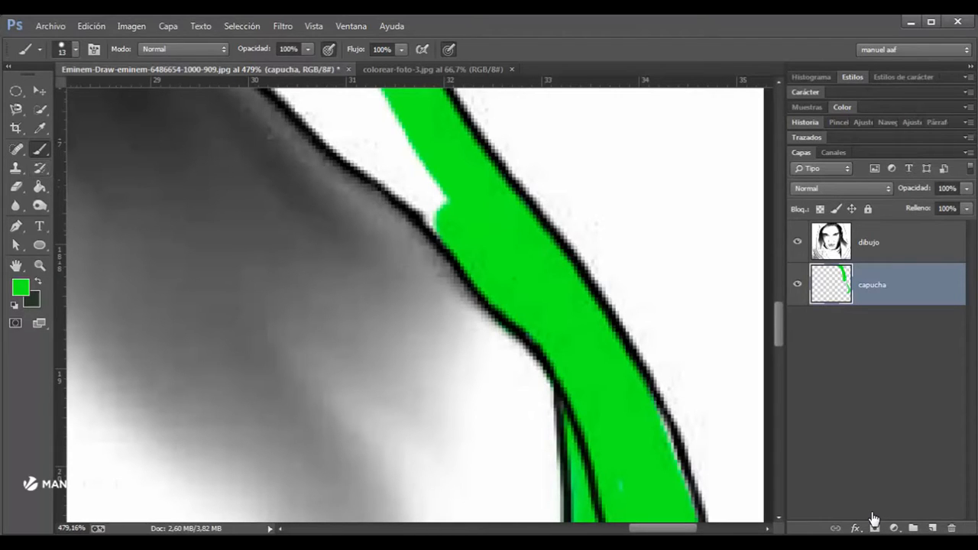
key("e")
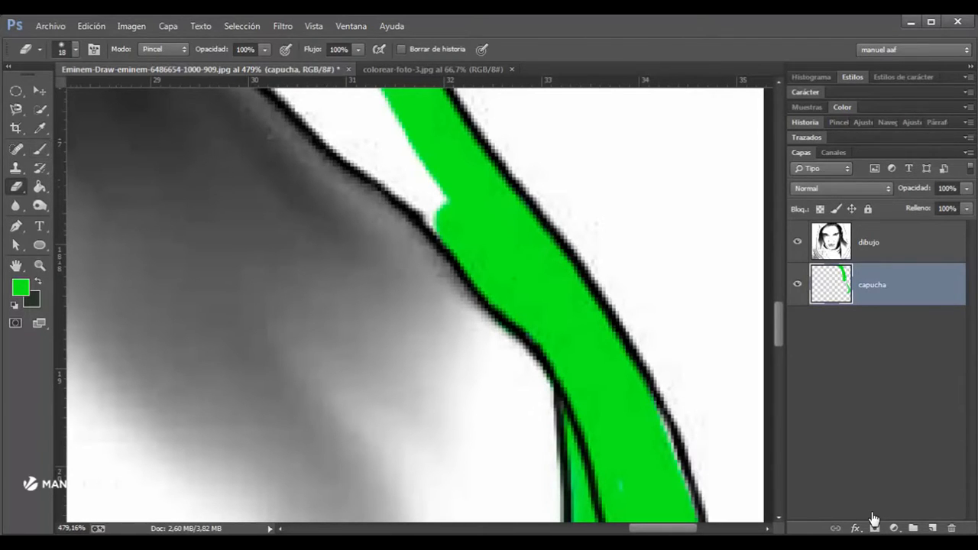
key("b")
key("e")
key("b")
key("e")
key("b")
left_click(390, 177)
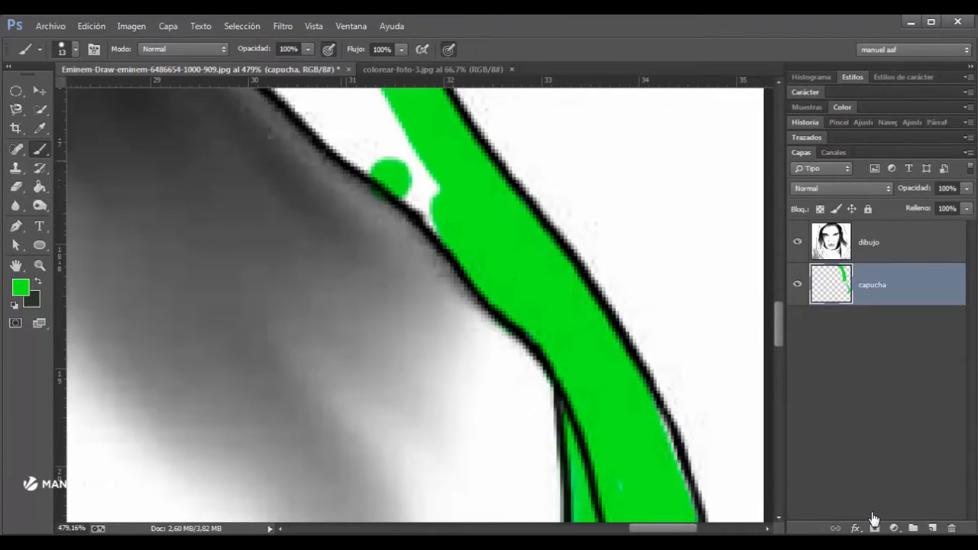
key("ctrl+alt+z")
key("ctrl+alt+z")
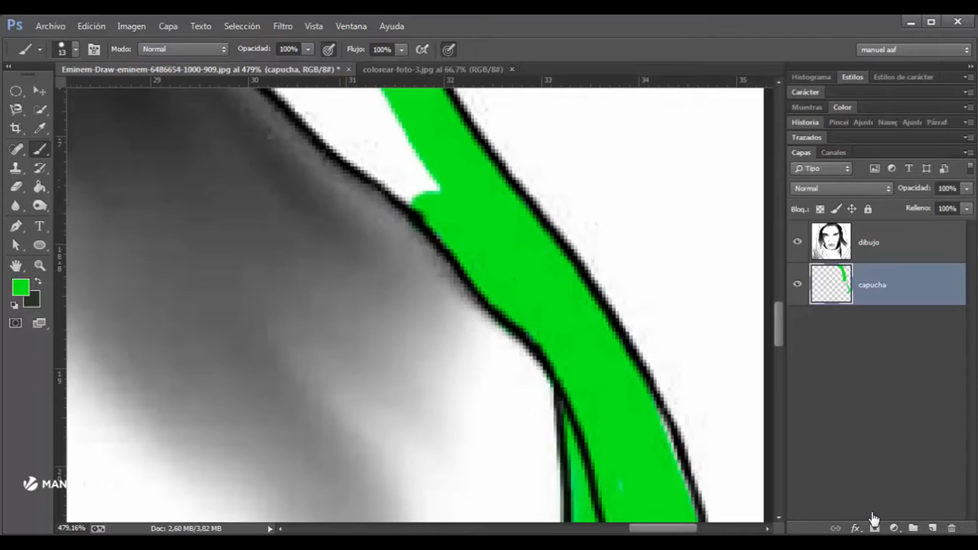
Step: Paint straight green segments with the 13 px Brush along the hood's inner outline, up to the filled upper part
left_click(347, 136, "shift")
left_click_drag(379, 153, 494, 286)
left_click(357, 155, "shift")
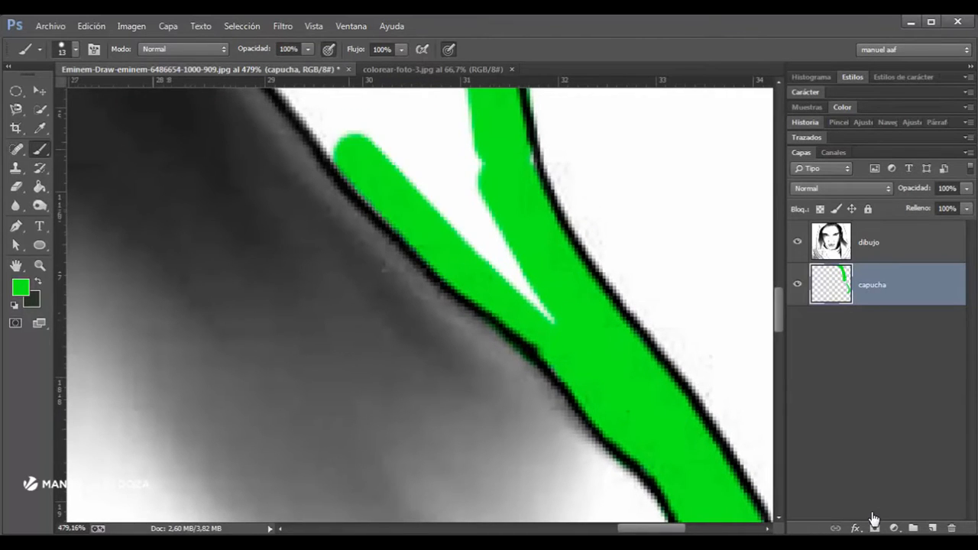
left_click_drag(356, 155, 572, 403)
left_click(477, 279, "shift")
mouse_move(539, 284)
left_mouse_down()
mouse_move(606, 374)
mouse_move(602, 339)
mouse_move(621, 301)
left_mouse_up()
Step: Set the Brush size to 15 px and fill the white gaps inside the hood beside the ear and neck
scroll(602, 339, "down", 3)
right_click(601, 326, "alt")
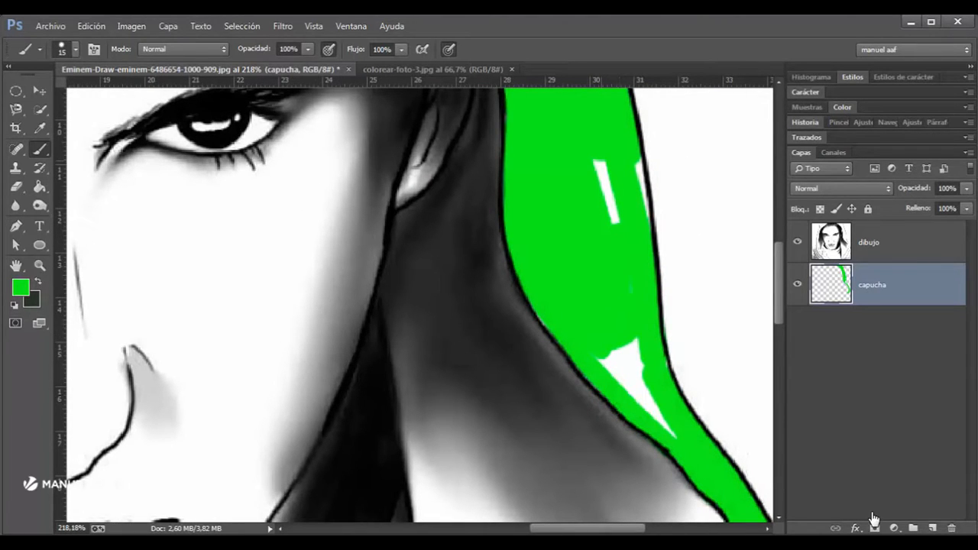
left_click_drag(613, 217, 604, 170)
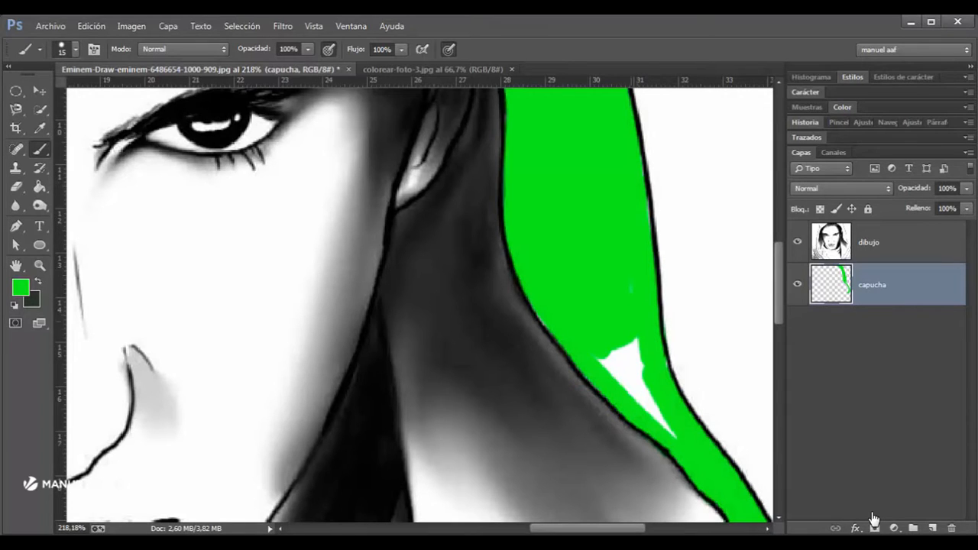
left_click_drag(639, 343, 643, 404)
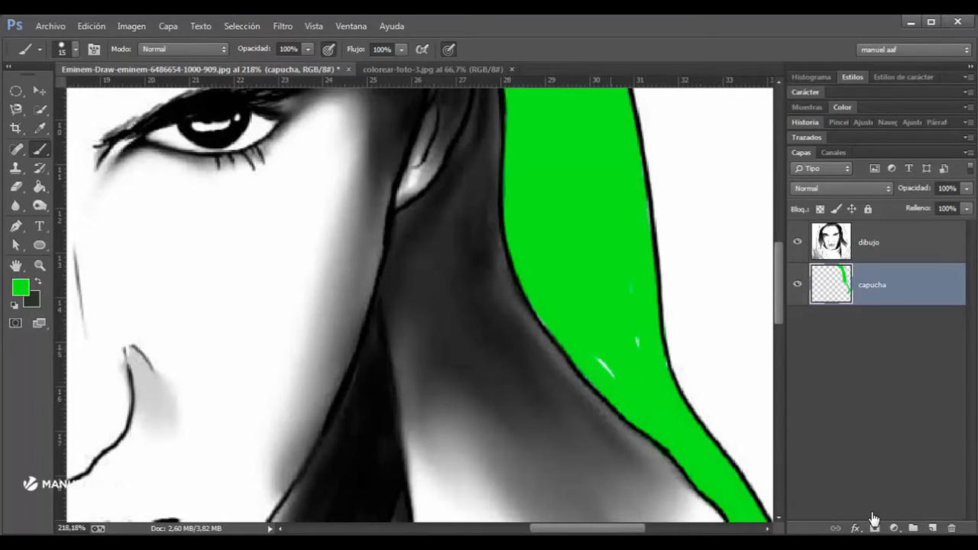
Step: Enlarge the Brush to 40 px and paint a straight green strip down the middle of the unpainted lower hood
left_click_drag(428, 92, 369, 169)
left_click_drag(527, 458, 441, 144)
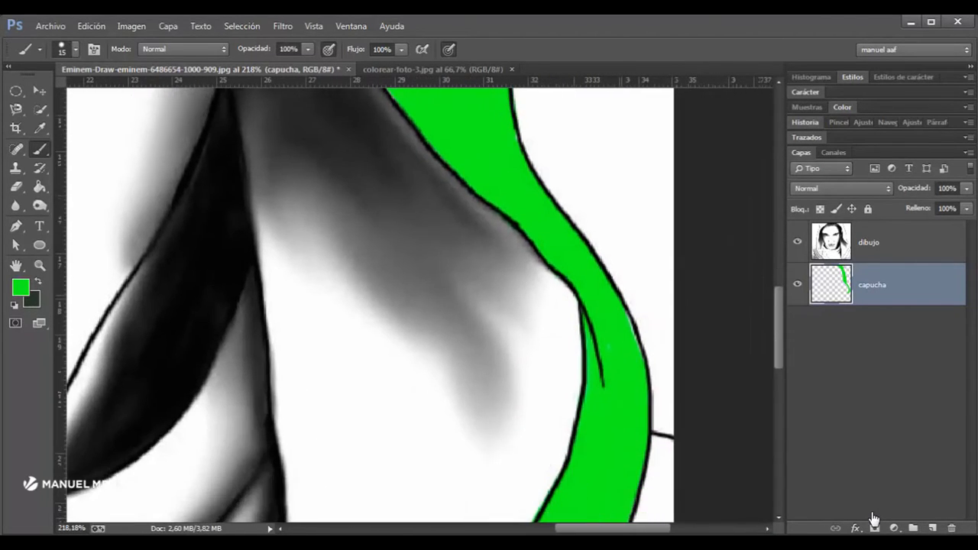
left_click_drag(458, 428, 469, 186)
key("bracketright")
key("bracketright")
key("bracketright")
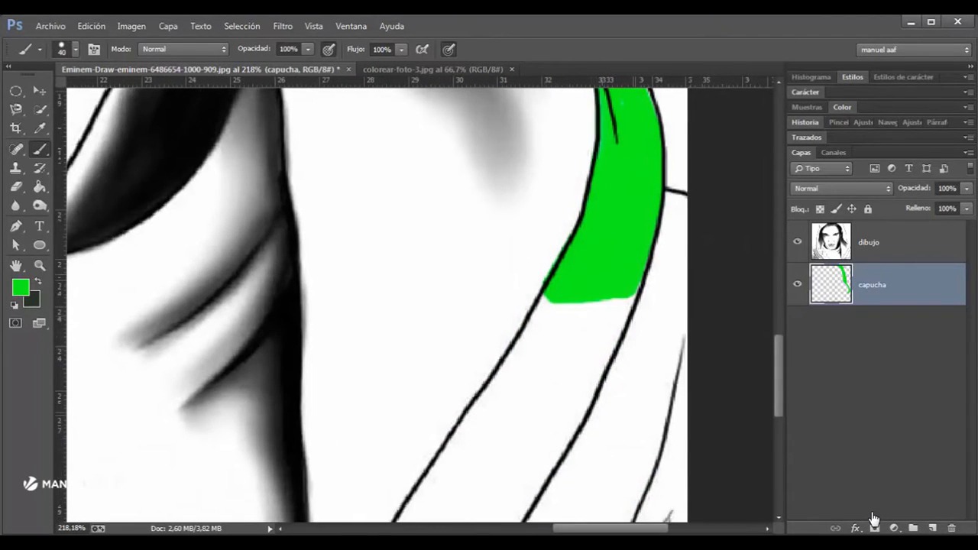
left_click(602, 305)
left_click(478, 467, "shift")
Step: Extend the green down to the drawing's bottom edge and widen it toward the hood's outer outline
left_click_drag(479, 467, 550, 290)
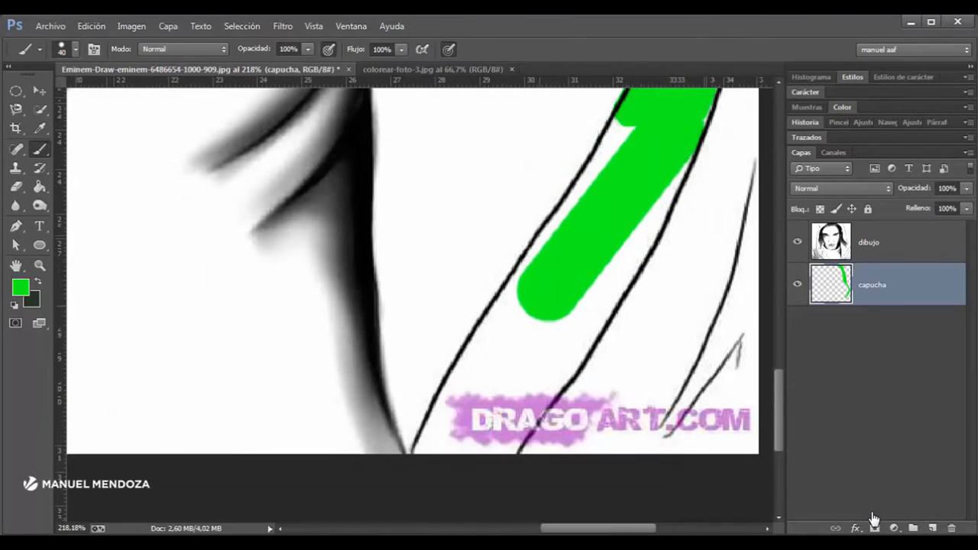
left_click_drag(529, 330, 432, 451)
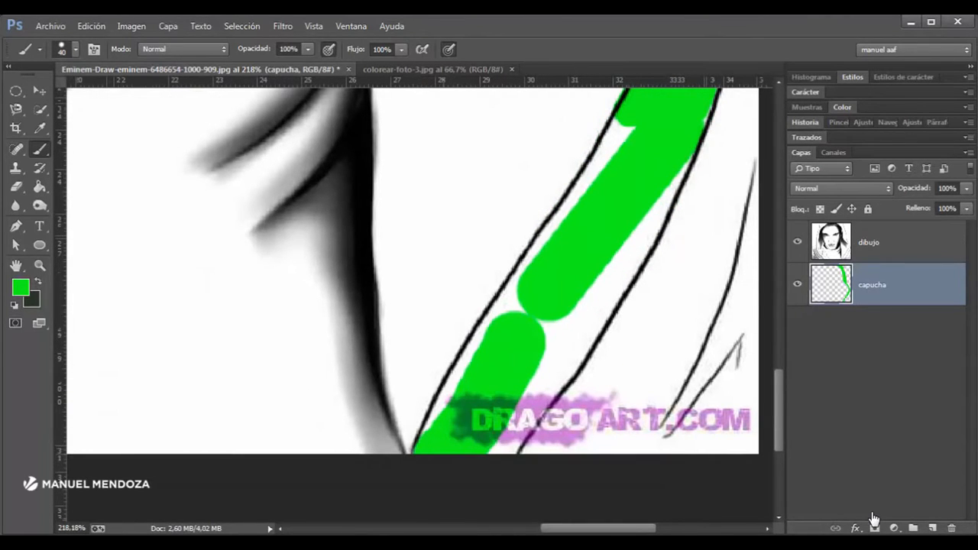
left_click_drag(539, 324, 431, 435)
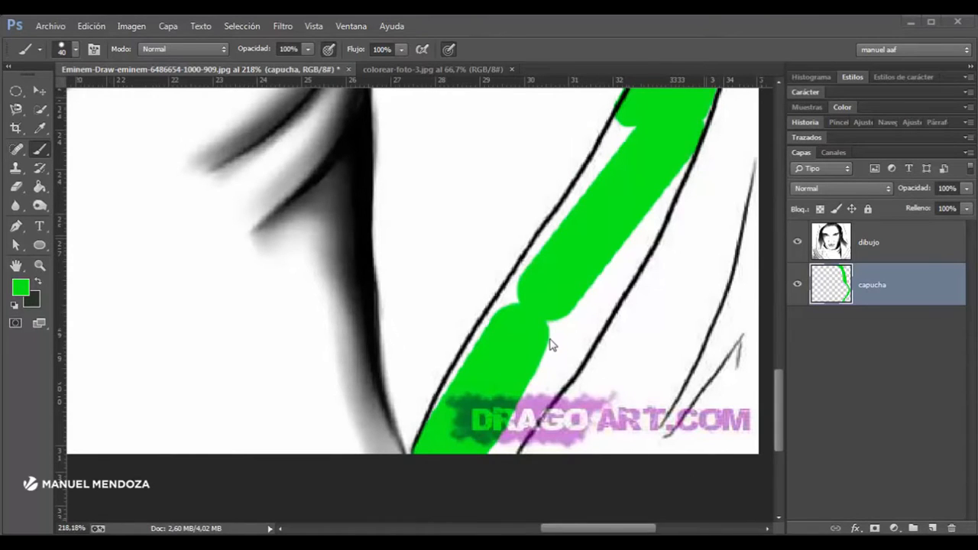
mouse_move(551, 330)
left_mouse_down()
mouse_move(487, 442)
mouse_move(651, 177)
mouse_move(615, 196)
left_mouse_up()
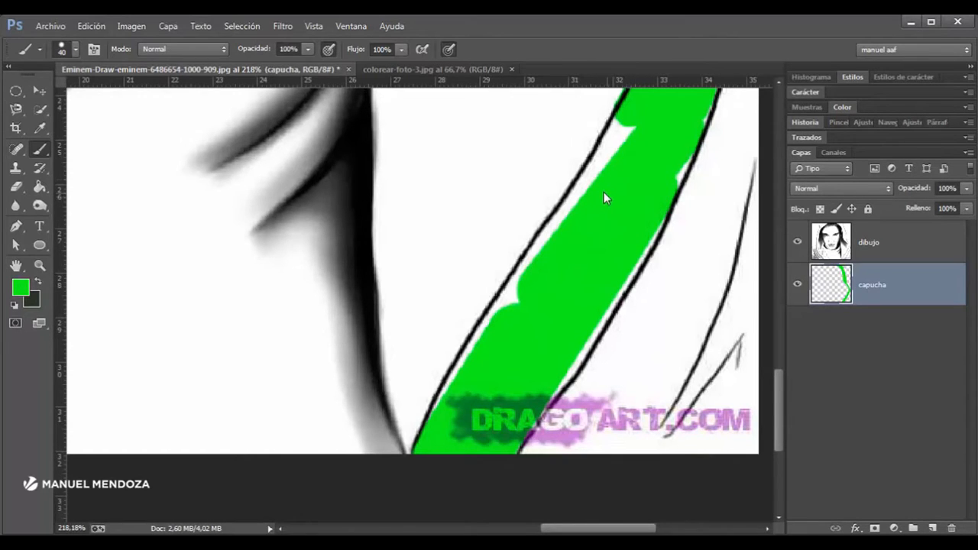
Step: Fill the white gaps along both outlines of the lower hood, using a 19 px Brush for the outer edge
right_click(533, 299)
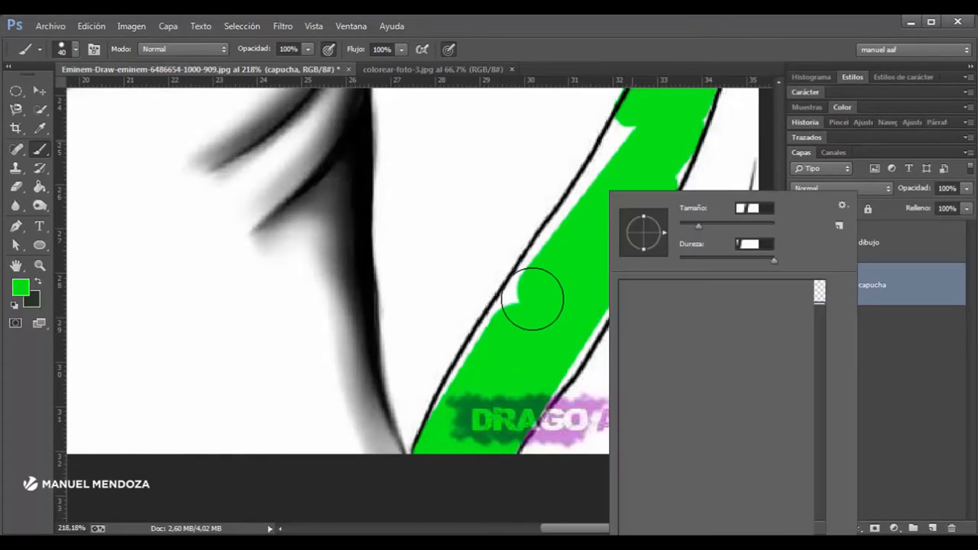
left_click(583, 301)
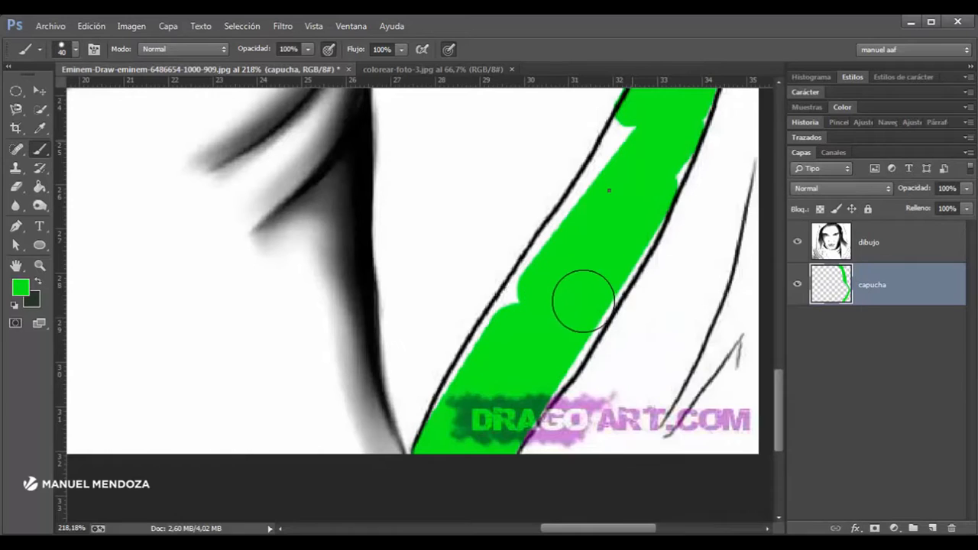
right_click(628, 138)
mouse_move(628, 139)
left_mouse_down()
mouse_move(618, 173)
mouse_move(459, 422)
left_mouse_up()
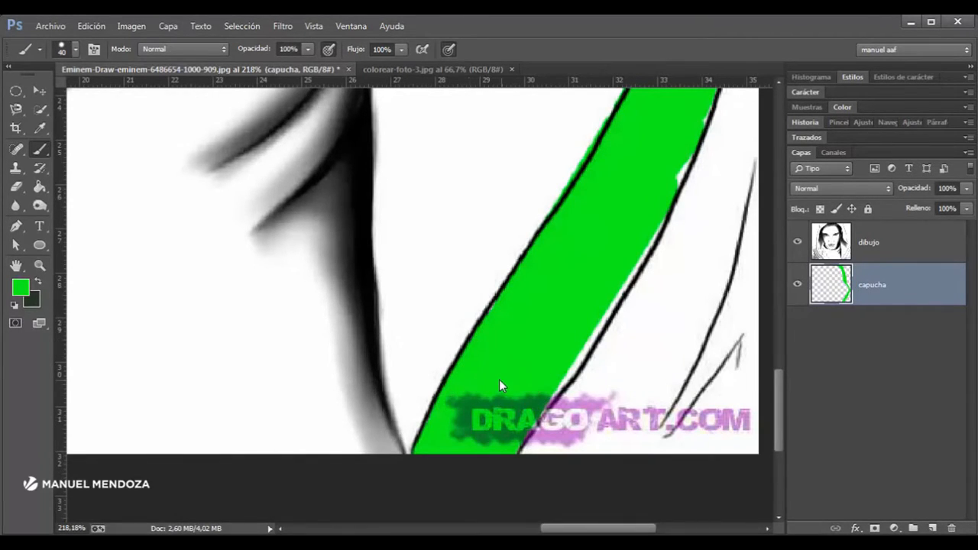
left_click_drag(499, 379, 500, 382)
left_click_drag(601, 298, 661, 197)
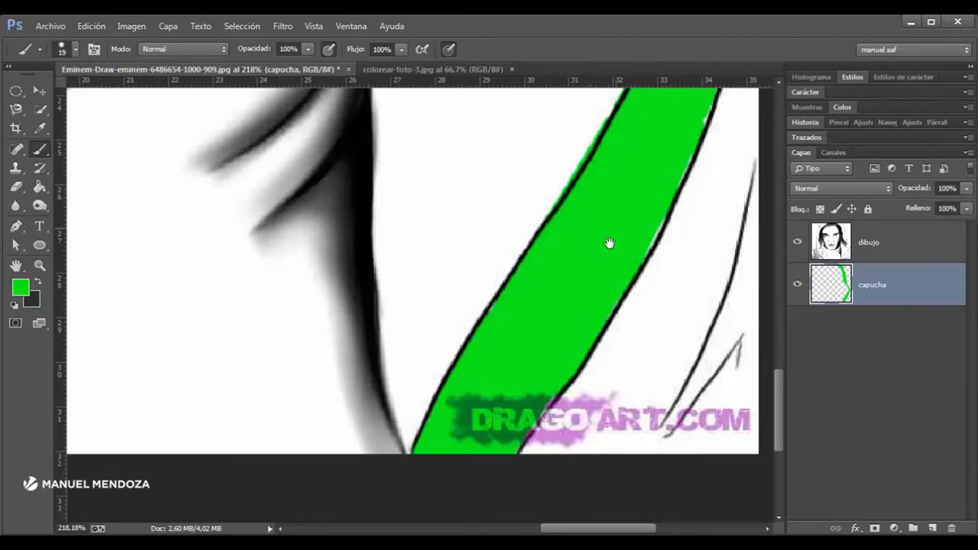
left_click_drag(609, 243, 517, 429)
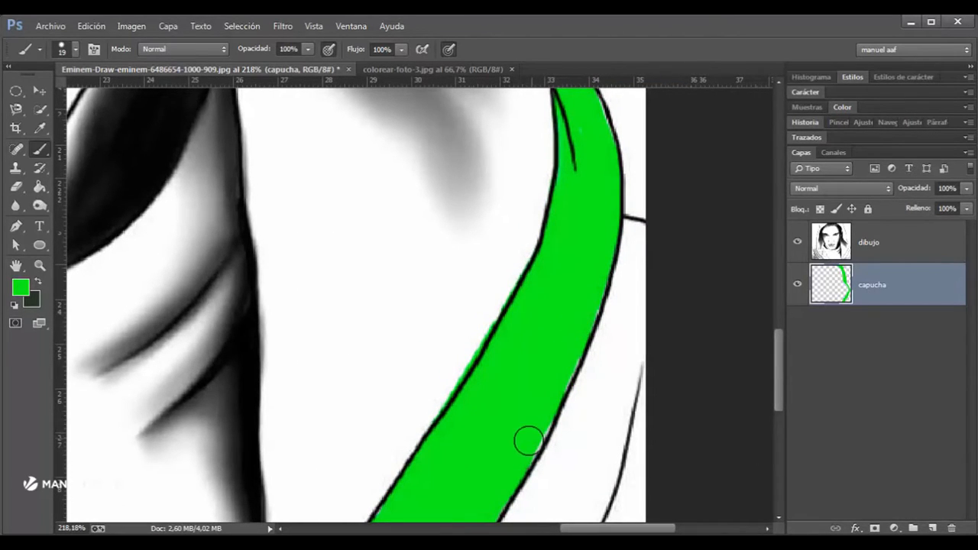
left_click_drag(574, 243, 560, 350)
Step: Set the Brush size to 61 px and paint the top of the hood's left side green
scroll(560, 350, "down", 6)
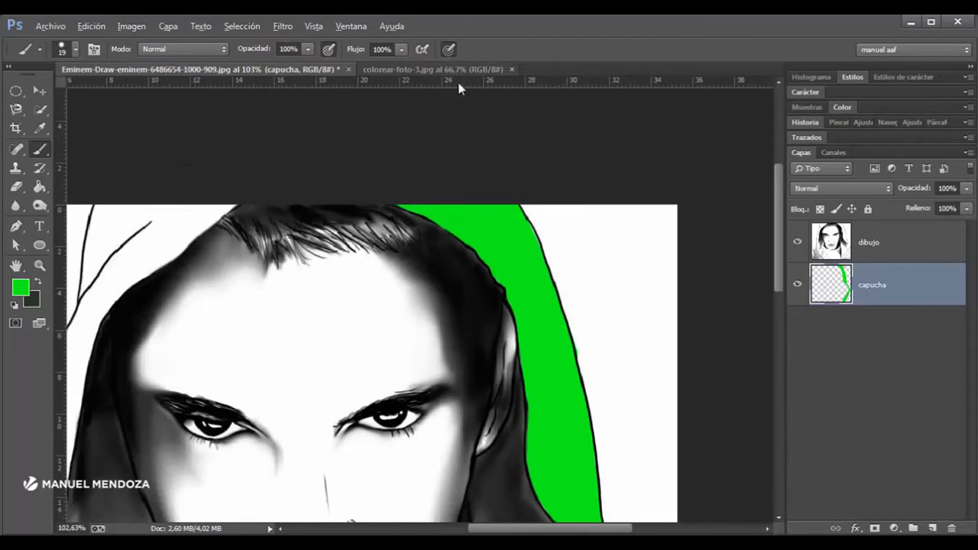
mouse_move(225, 204)
left_mouse_down()
mouse_move(428, 242)
mouse_move(420, 247)
left_mouse_up()
scroll(390, 214, "up", 2)
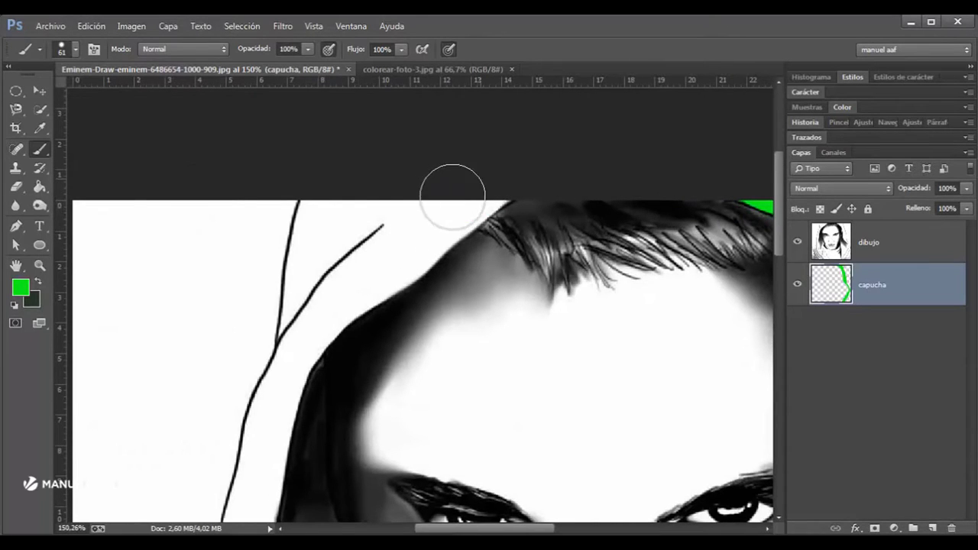
mouse_move(452, 195)
left_mouse_down()
mouse_move(370, 263)
mouse_move(381, 206)
mouse_move(342, 279)
mouse_move(341, 227)
mouse_move(332, 222)
mouse_move(328, 249)
mouse_move(337, 211)
mouse_move(332, 262)
left_mouse_up()
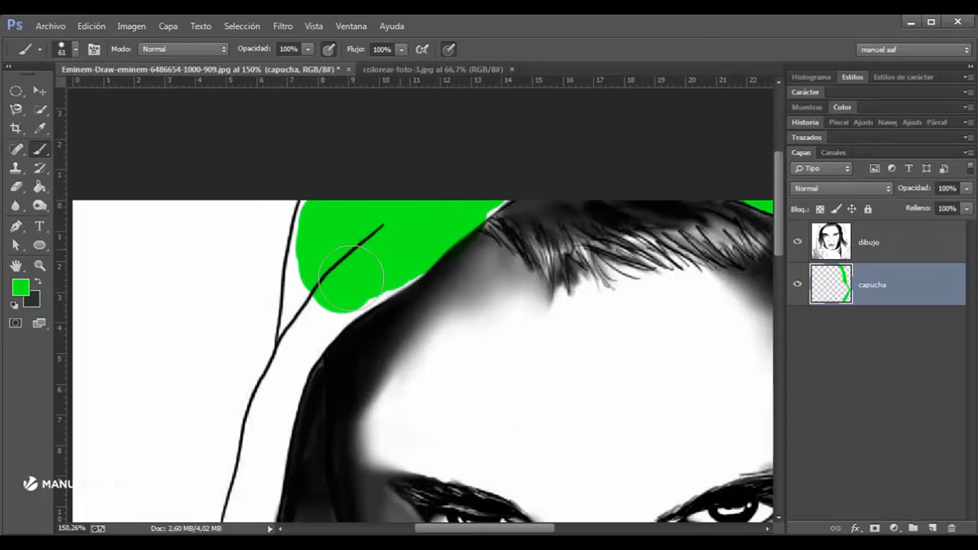
Step: Paint the hood's left band green with a 28 px Brush, following its inner outline down toward the drawing's bottom
mouse_move(320, 346)
left_mouse_down()
mouse_move(380, 210)
mouse_move(349, 224)
left_mouse_up()
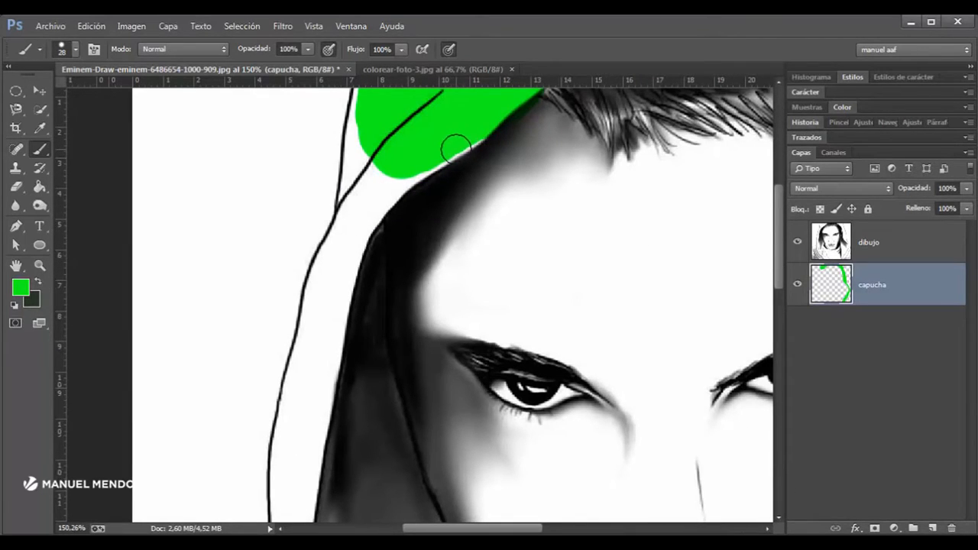
left_click_drag(373, 198, 339, 294)
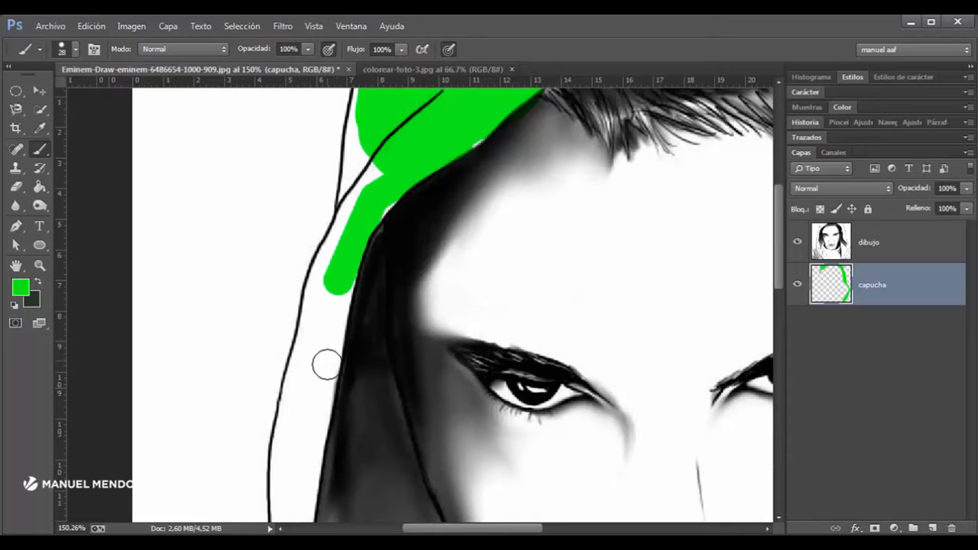
left_click_drag(318, 406, 327, 392)
Step: Enlarge the Brush to 139 px and paint the sweatshirt's shoulders and chest green in broad strokes
scroll(327, 392, "down", 3)
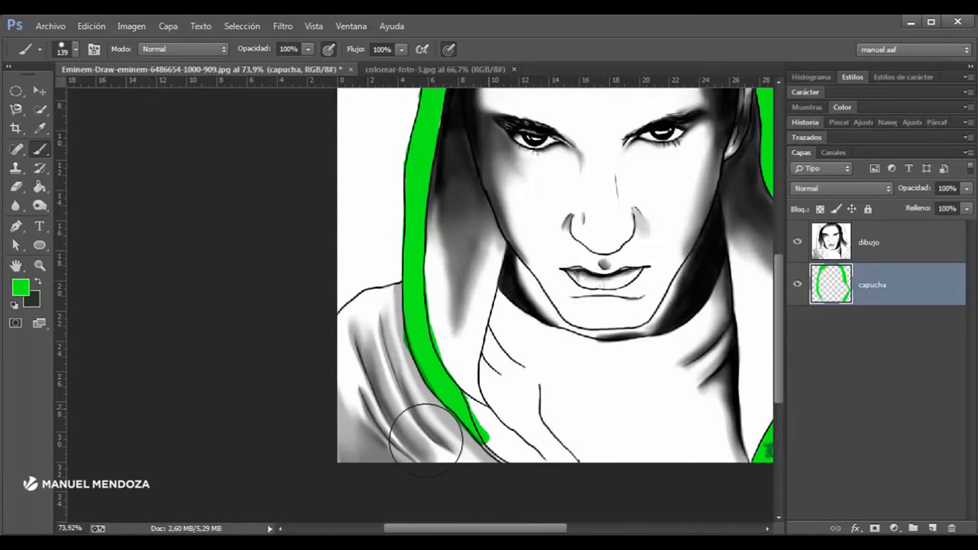
mouse_move(425, 439)
left_mouse_down()
mouse_move(481, 429)
mouse_move(378, 430)
mouse_move(438, 419)
mouse_move(453, 345)
mouse_move(374, 411)
mouse_move(360, 388)
mouse_move(467, 432)
mouse_move(608, 437)
mouse_move(649, 415)
mouse_move(481, 364)
mouse_move(724, 443)
left_mouse_up()
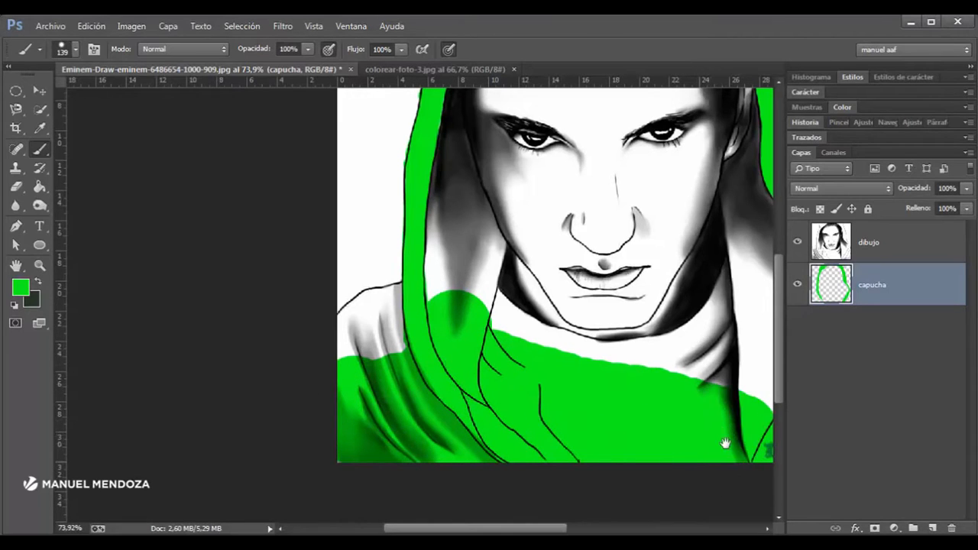
left_click_drag(706, 370, 522, 412)
mouse_move(607, 495)
left_mouse_down()
mouse_move(666, 440)
mouse_move(623, 372)
mouse_move(536, 437)
mouse_move(540, 399)
mouse_move(486, 422)
mouse_move(418, 425)
mouse_move(362, 416)
mouse_move(320, 392)
mouse_move(246, 317)
left_mouse_up()
Step: Fill the left shoulder and the adjoining hood lining in green up to their outlines with a 46 px Brush
scroll(258, 320, "up", 5)
mouse_move(255, 352)
left_mouse_down()
mouse_move(265, 218)
mouse_move(293, 361)
mouse_move(322, 272)
mouse_move(330, 334)
mouse_move(347, 271)
mouse_move(313, 224)
mouse_move(310, 253)
mouse_move(308, 225)
mouse_move(254, 376)
mouse_move(251, 218)
mouse_move(287, 146)
mouse_move(281, 284)
left_mouse_up()
mouse_move(280, 201)
left_mouse_down()
mouse_move(258, 359)
mouse_move(289, 341)
mouse_move(317, 356)
mouse_move(344, 343)
mouse_move(300, 264)
mouse_move(289, 197)
mouse_move(269, 213)
mouse_move(229, 353)
left_mouse_up()
left_click_drag(273, 383, 328, 52)
mouse_move(227, 214)
left_mouse_down()
mouse_move(174, 261)
mouse_move(148, 227)
mouse_move(151, 180)
mouse_move(167, 152)
mouse_move(210, 133)
mouse_move(252, 128)
left_mouse_up()
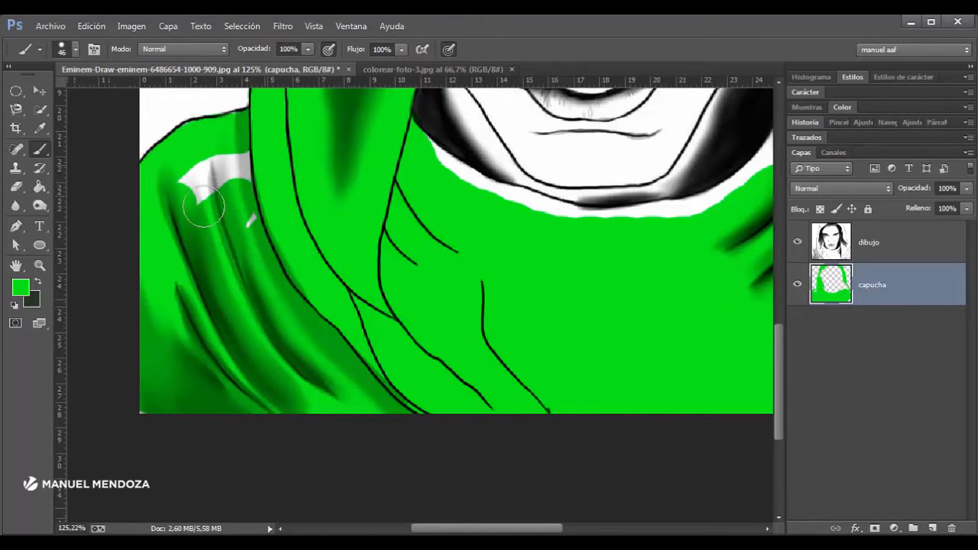
left_click_drag(204, 205, 309, 174)
Step: Fill the sweatshirt's neckline below the chin in green up to its outline with a 26 px Brush
left_click_drag(612, 251, 526, 310)
scroll(356, 222, "up", 5)
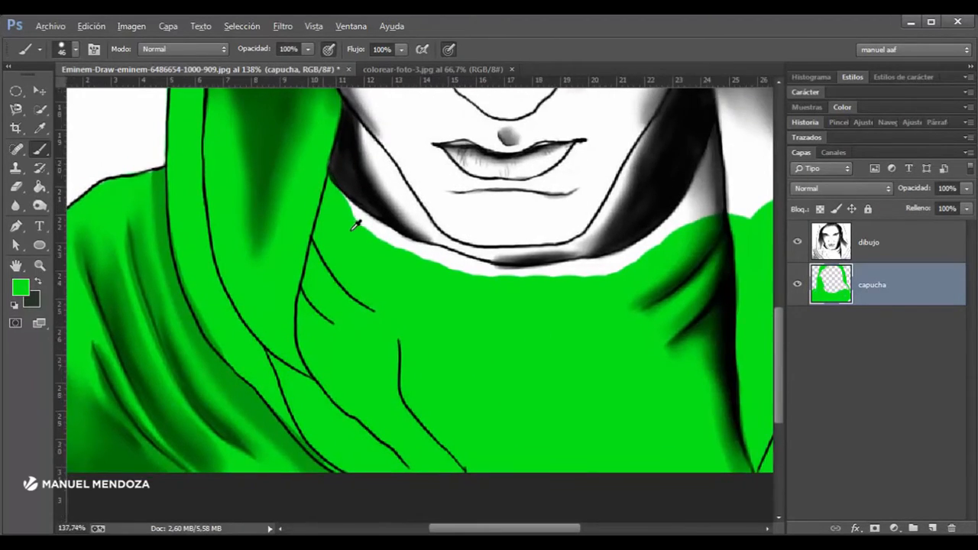
mouse_move(357, 219)
left_mouse_down()
mouse_move(346, 214)
mouse_move(421, 240)
mouse_move(421, 255)
left_mouse_up()
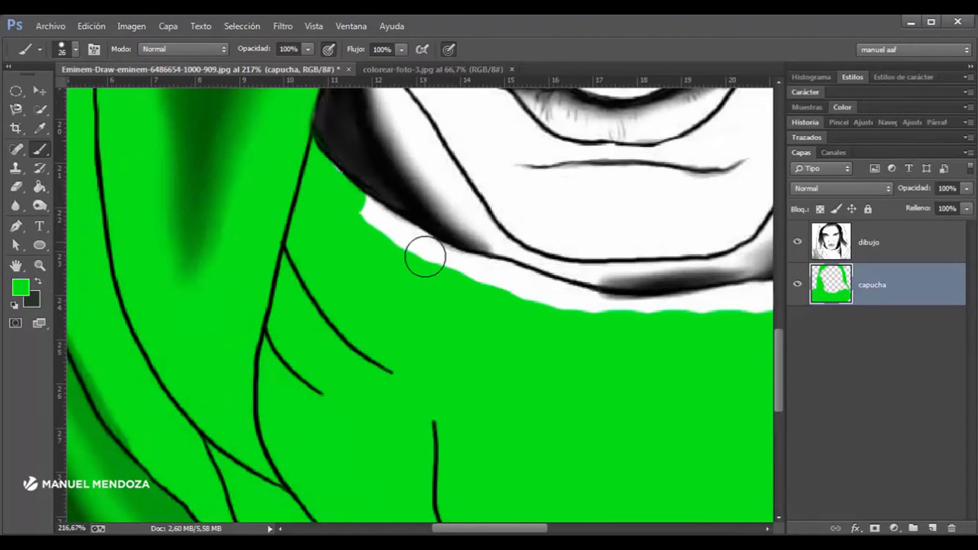
left_click(617, 306, "shift")
key("ctrl+z")
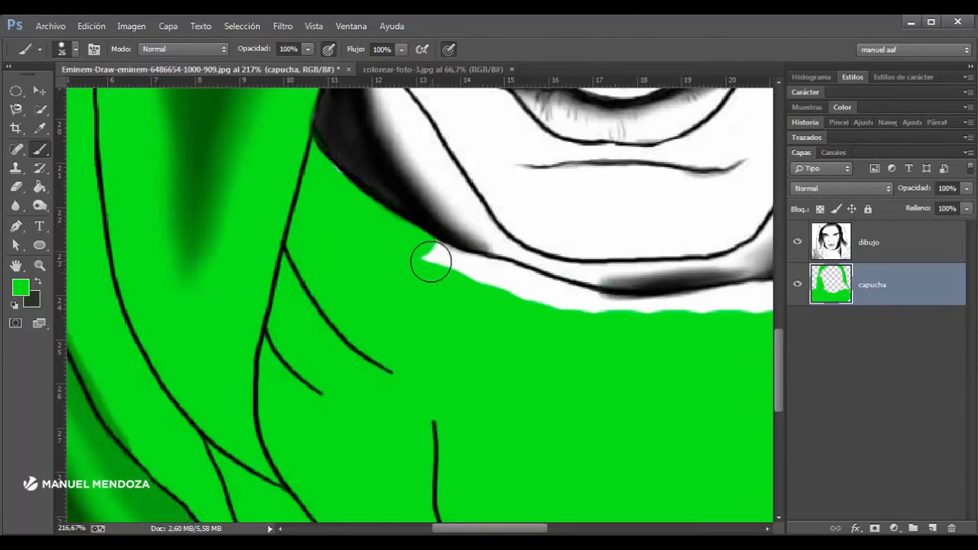
left_click(588, 300, "shift")
left_click(680, 314, "shift")
left_click_drag(733, 312, 310, 363)
left_click(388, 342, "shift")
left_click(456, 312, "shift")
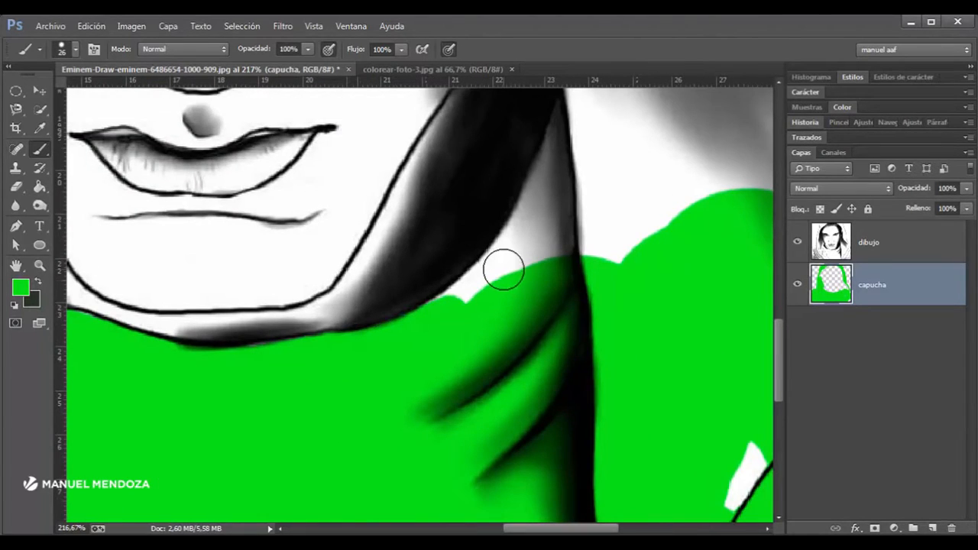
Step: Paint the narrow wedge between the dark neck shadow and the hood's right inner edge green
left_click(504, 269, "shift")
left_click(540, 209, "shift")
left_click(554, 177, "shift")
left_click_drag(550, 220, 512, 312)
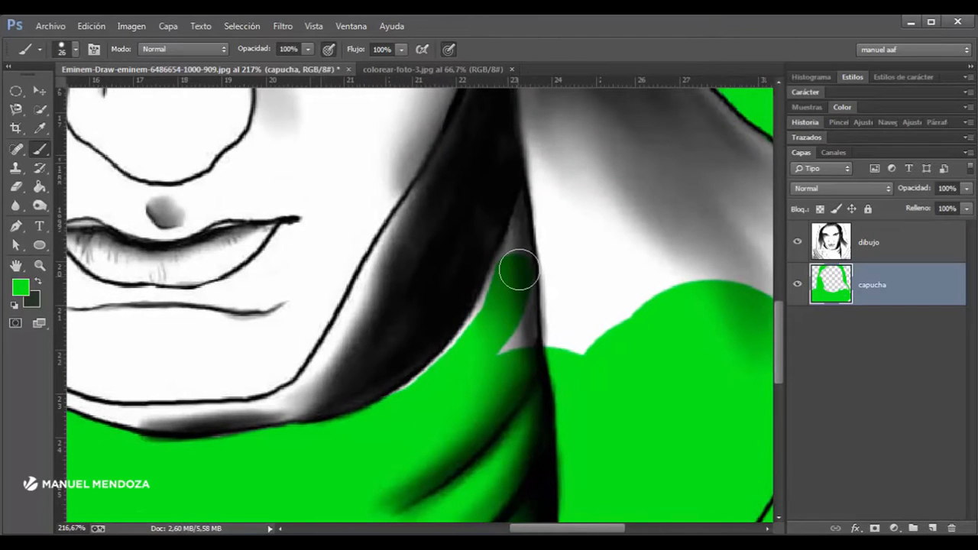
left_click(534, 213)
left_click(482, 357, "shift")
left_click(500, 290)
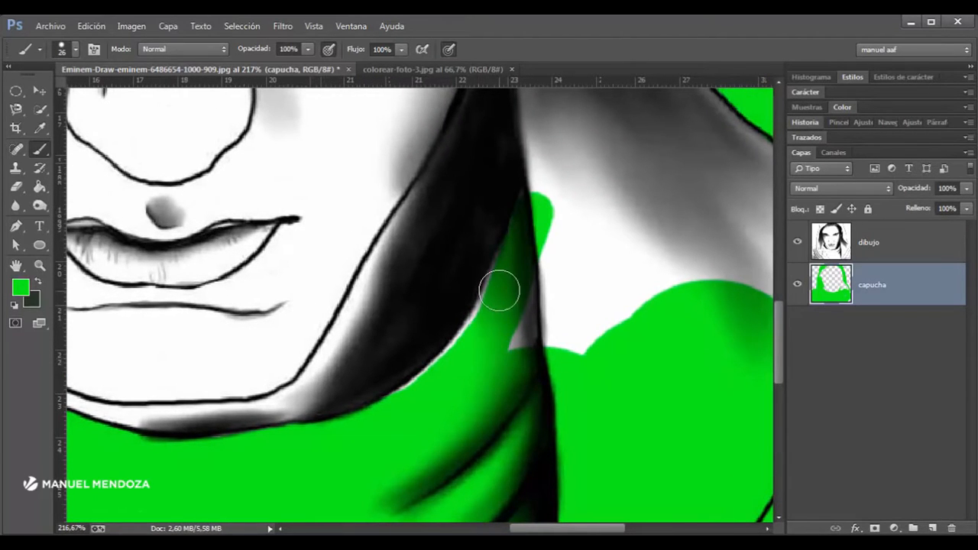
left_click(480, 335, "shift")
mouse_move(402, 258)
left_mouse_down()
mouse_move(293, 191)
mouse_move(435, 237)
mouse_move(420, 227)
left_mouse_up()
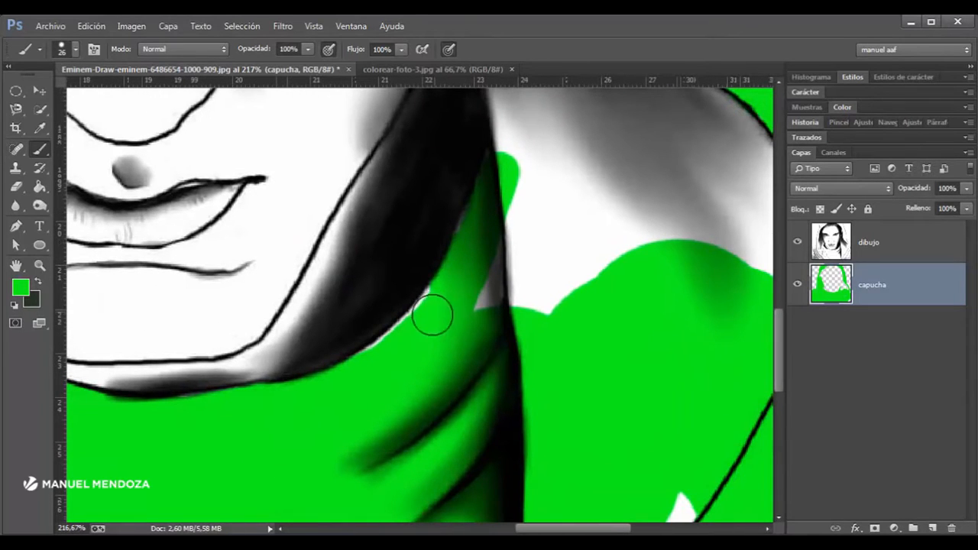
Step: Fill the hood's right lining in green up to its outlines, enlarging the Brush to 114 px for the interior
left_click_drag(550, 295, 296, 476)
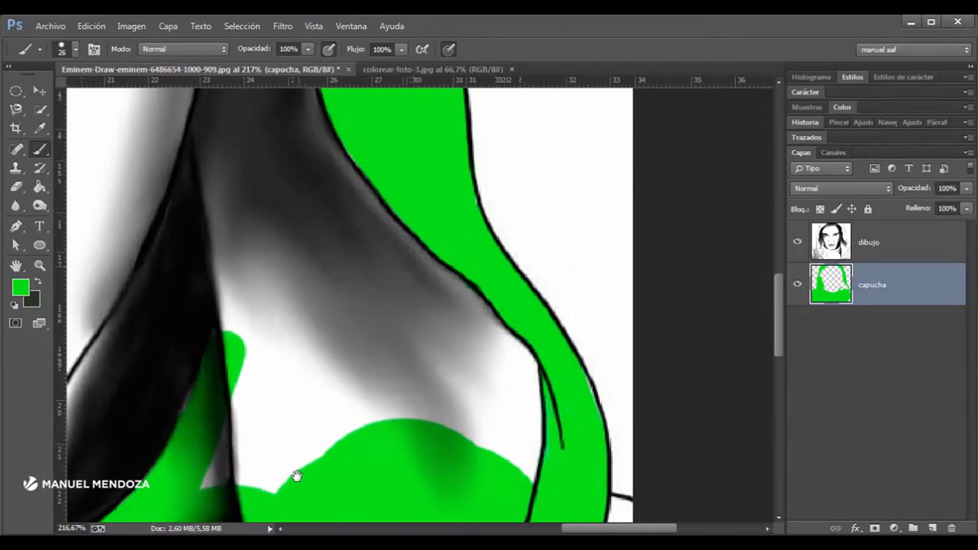
left_click(260, 477)
left_click(266, 321, "shift")
mouse_move(334, 160)
left_mouse_down()
mouse_move(303, 417)
mouse_move(319, 210)
left_mouse_up()
left_click_drag(308, 405, 314, 212)
mouse_move(252, 357)
left_mouse_down()
mouse_move(252, 294)
mouse_move(277, 398)
mouse_move(326, 339)
left_mouse_up()
mouse_move(387, 322)
left_mouse_down()
mouse_move(443, 323)
mouse_move(443, 220)
mouse_move(349, 297)
mouse_move(334, 206)
mouse_move(392, 312)
mouse_move(375, 280)
mouse_move(375, 305)
mouse_move(365, 304)
mouse_move(436, 283)
mouse_move(443, 399)
mouse_move(400, 385)
mouse_move(428, 277)
mouse_move(440, 286)
mouse_move(409, 424)
mouse_move(430, 369)
mouse_move(530, 285)
left_mouse_up()
Step: Cover the remaining white gaps around the right shoulder and lower hood edge in green
scroll(432, 358, "down", 2)
scroll(497, 311, "down", 3)
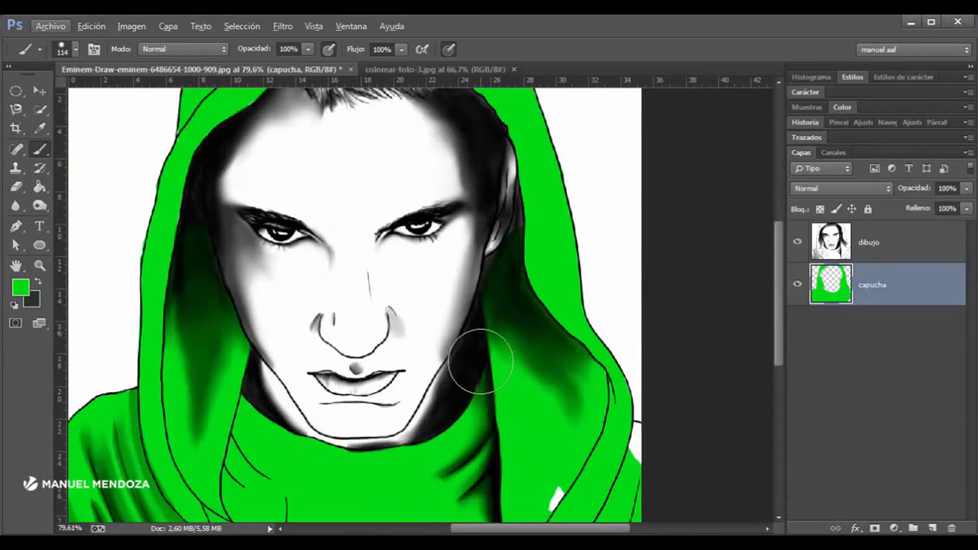
scroll(564, 465, "down", 2)
left_click_drag(613, 477, 623, 376)
scroll(249, 316, "up", 3)
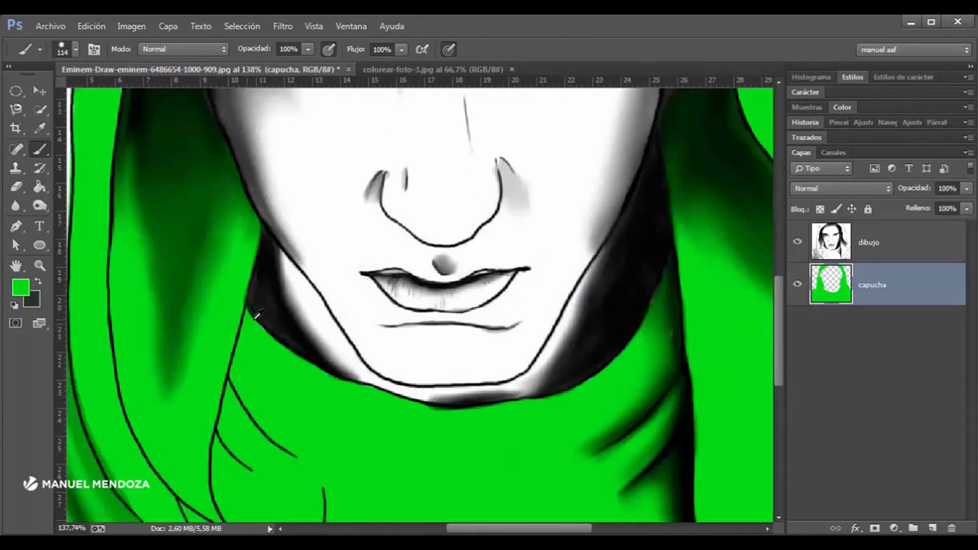
Step: Set the foreground color to the light skin tone #fce294
left_click_drag(588, 290, 555, 370)
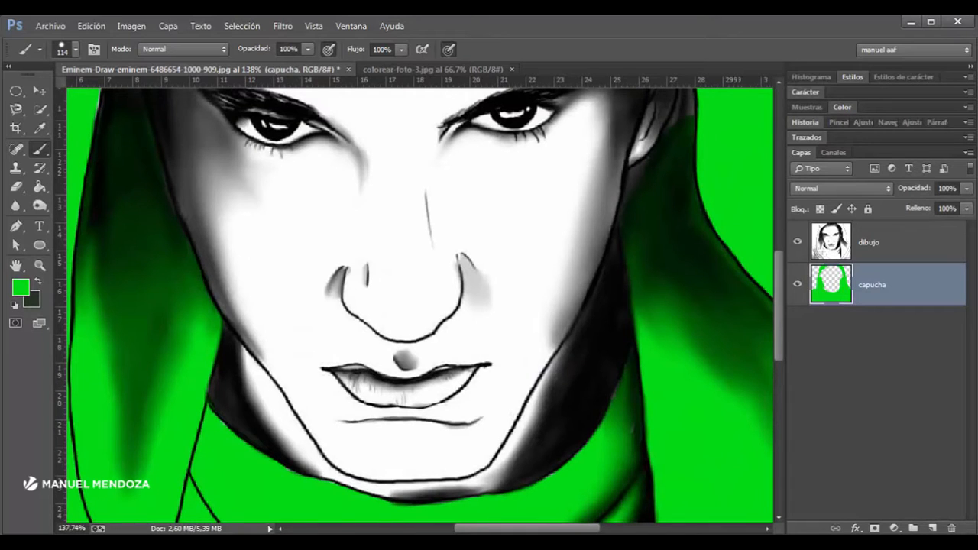
scroll(370, 391, "up", 3)
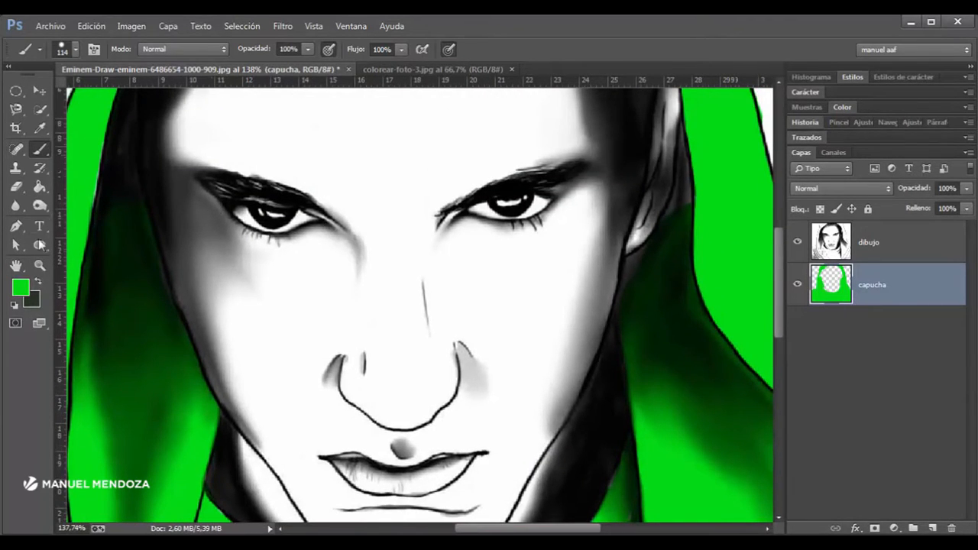
key("i")
left_click(21, 286)
left_click(298, 175)
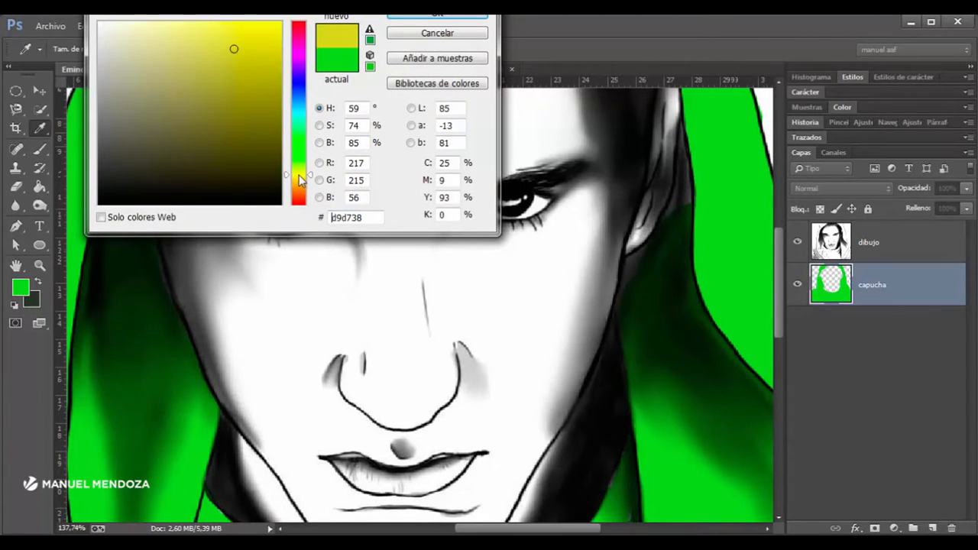
mouse_move(240, 49)
left_mouse_down()
mouse_move(205, 47)
mouse_move(201, 23)
mouse_move(173, 24)
left_mouse_up()
left_click(294, 182)
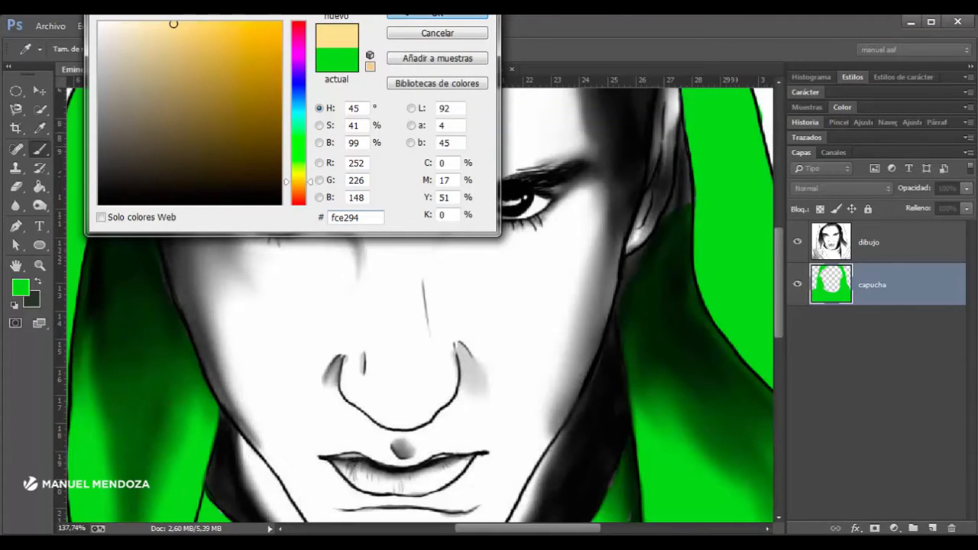
left_click(437, 14)
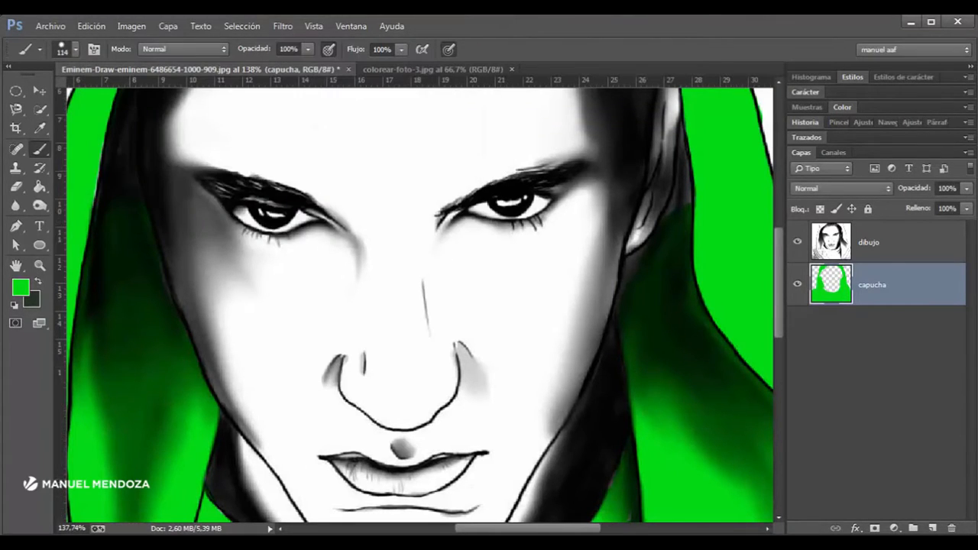
Step: Undo the trial skin stroke made on the capucha layer and add a new layer named rostro above it
left_click_drag(380, 336, 457, 304)
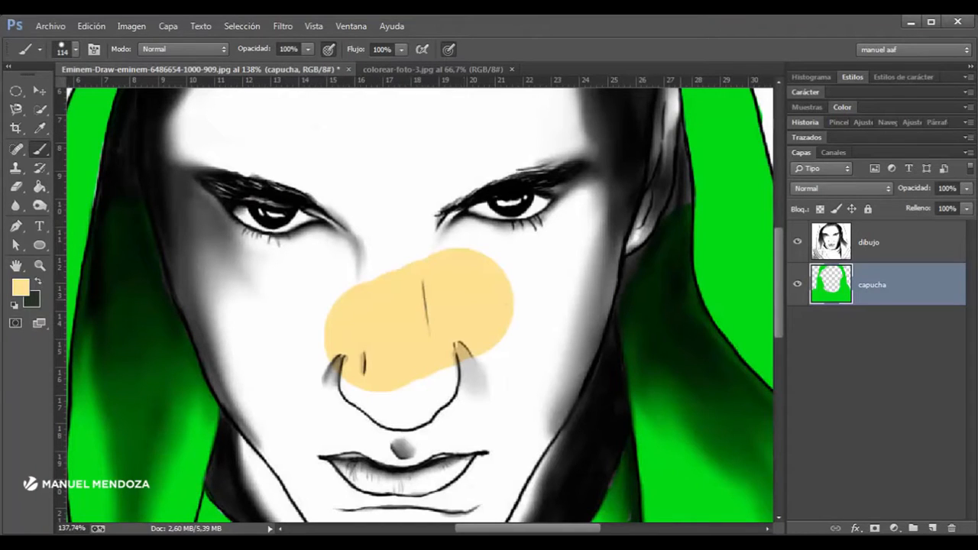
key("ctrl+z")
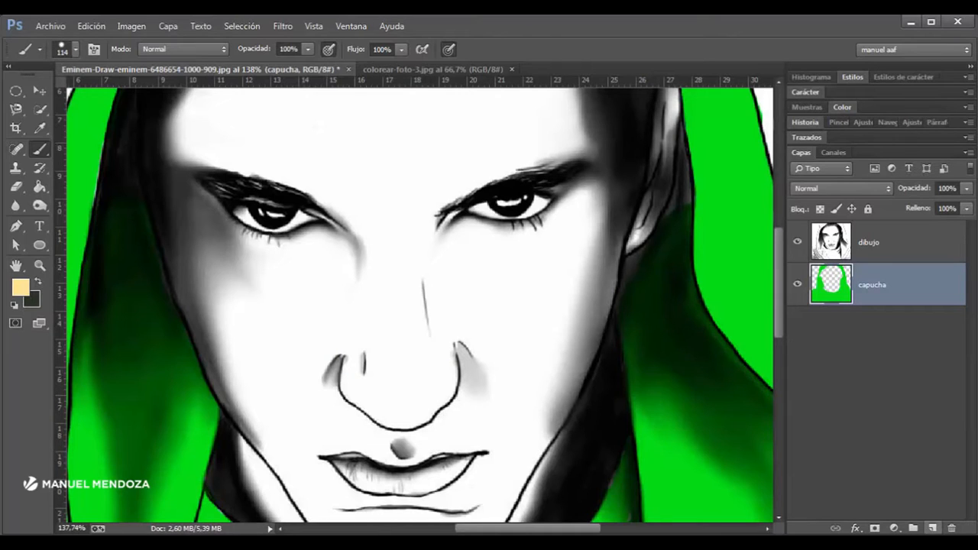
left_click(931, 528)
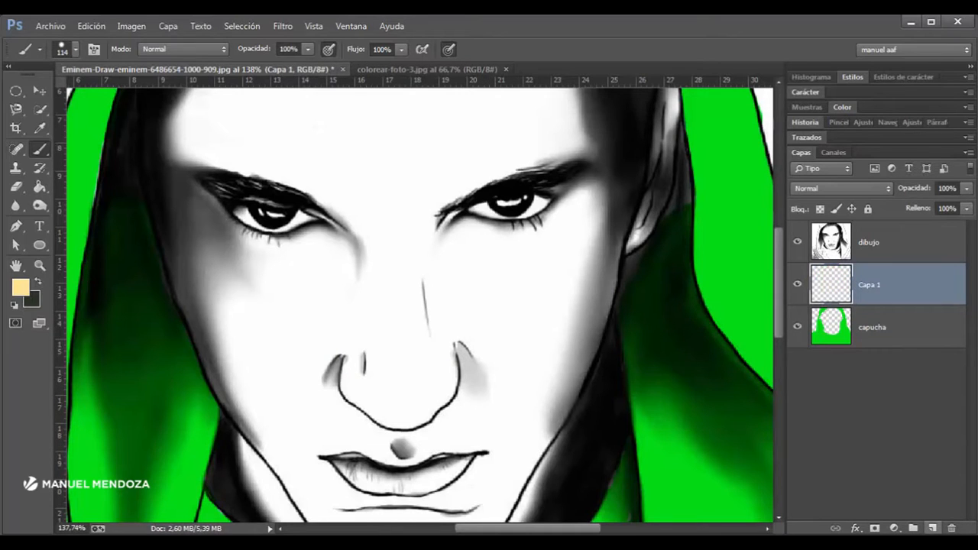
double_click(869, 284)
type("rostro")
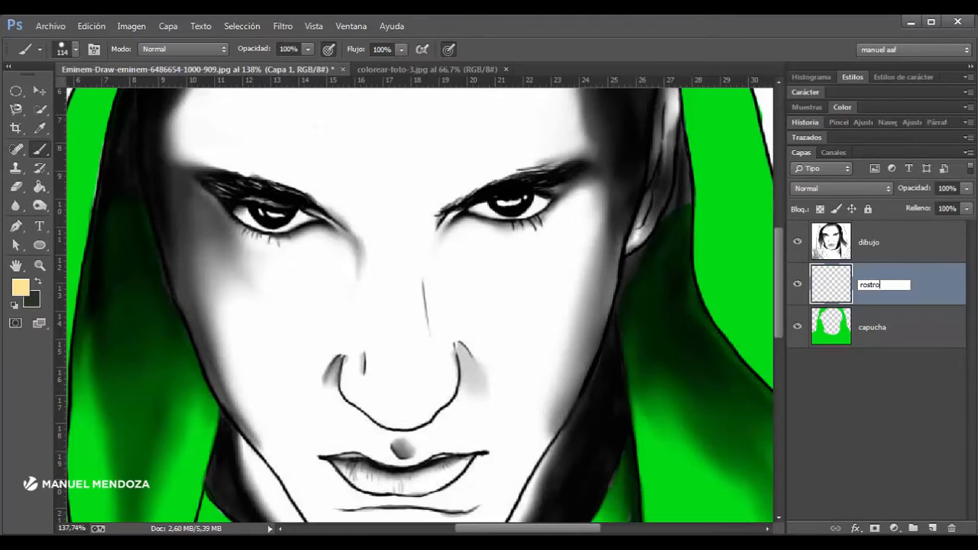
key("Return")
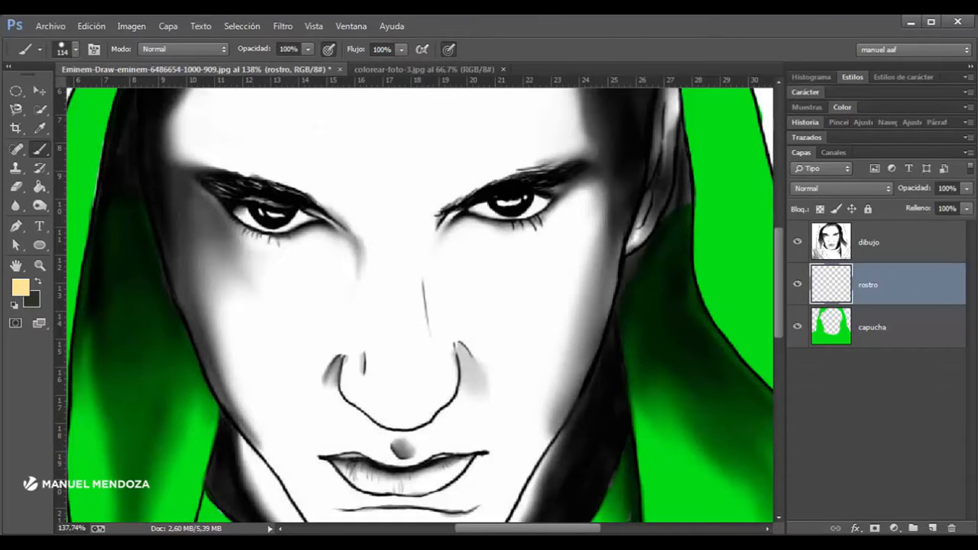
Step: Paint the face and forehead in the skin tone on the rostro layer with a 114 px Brush
left_click_drag(486, 279, 437, 304)
scroll(428, 298, "down", 1)
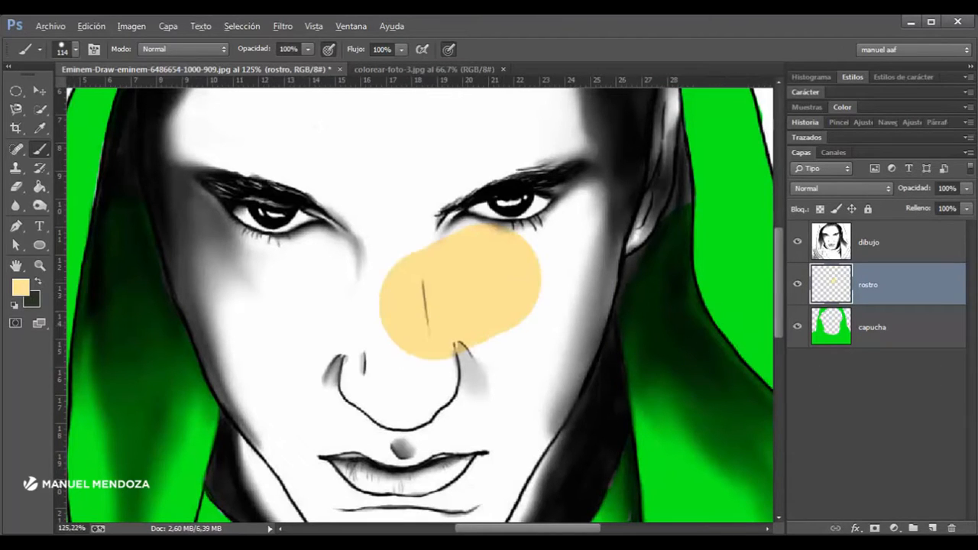
scroll(421, 290, "down", 1)
mouse_move(386, 264)
left_mouse_down()
mouse_move(390, 326)
mouse_move(341, 386)
mouse_move(292, 313)
mouse_move(326, 430)
mouse_move(310, 409)
mouse_move(369, 456)
mouse_move(463, 441)
mouse_move(482, 396)
mouse_move(447, 453)
left_mouse_up()
mouse_move(376, 460)
left_mouse_down()
mouse_move(463, 456)
mouse_move(519, 356)
mouse_move(452, 344)
mouse_move(339, 231)
mouse_move(275, 255)
mouse_move(261, 212)
mouse_move(302, 312)
left_mouse_up()
mouse_move(291, 232)
left_mouse_down()
mouse_move(296, 195)
mouse_move(355, 141)
left_mouse_up()
mouse_move(355, 176)
left_mouse_down()
mouse_move(539, 218)
mouse_move(600, 321)
mouse_move(622, 336)
mouse_move(569, 133)
mouse_move(420, 115)
left_mouse_up()
left_click(524, 188)
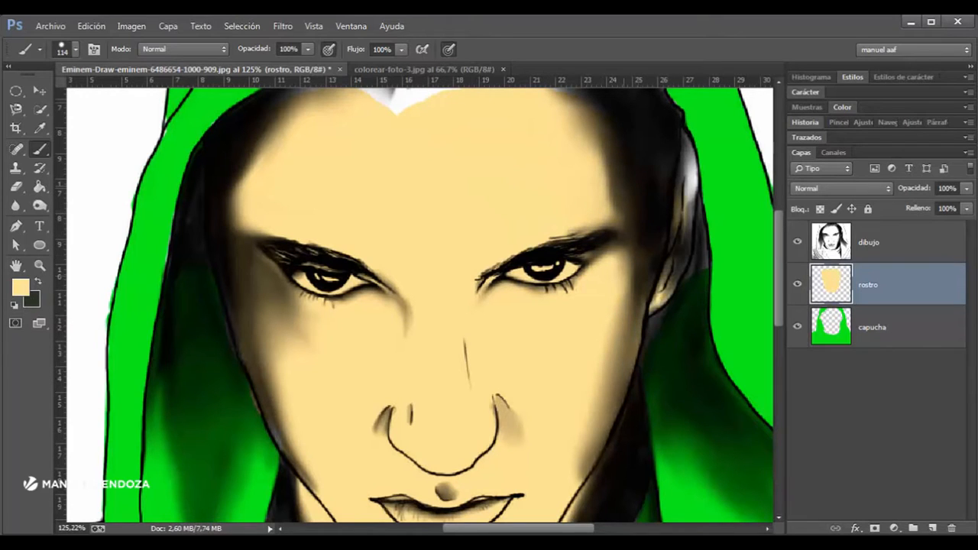
Step: Switch to a soft-edged 79 px Brush and extend the skin tone across the upper forehead to the hairline
scroll(421, 306, "up", 3)
mouse_move(437, 249)
left_mouse_down()
mouse_move(382, 241)
mouse_move(351, 224)
mouse_move(443, 248)
mouse_move(481, 208)
left_mouse_up()
scroll(446, 230, "up", 5)
right_click(474, 231, "alt")
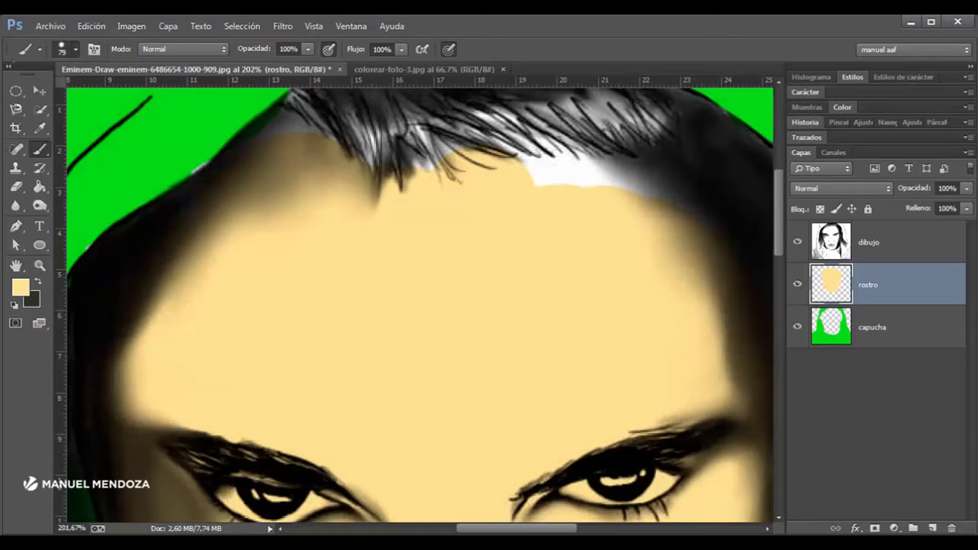
left_click(75, 50)
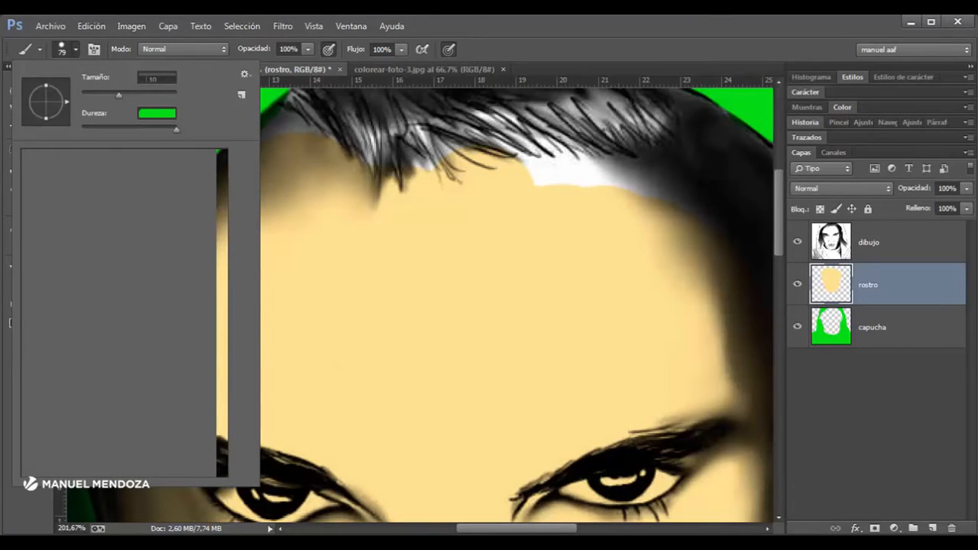
left_click(98, 122)
key("ctrl+z")
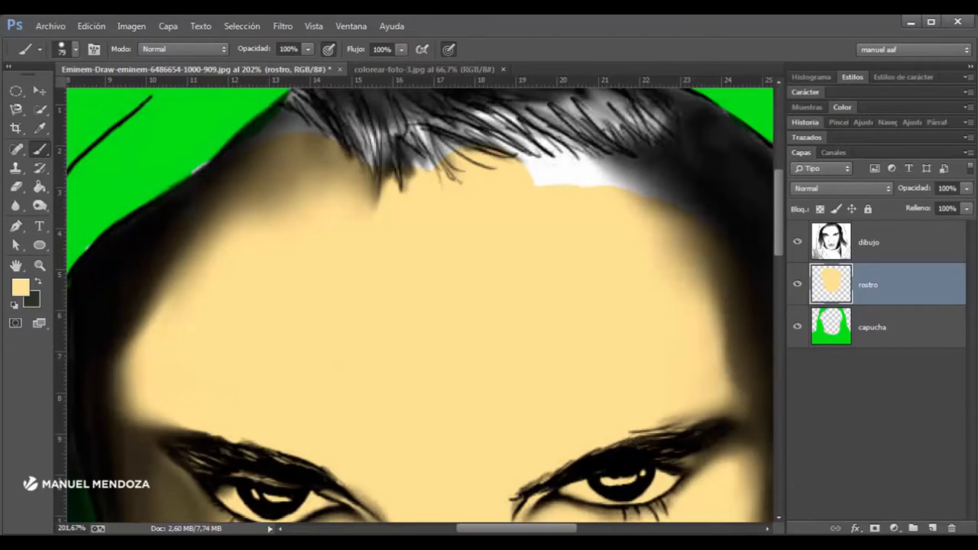
left_click(75, 49)
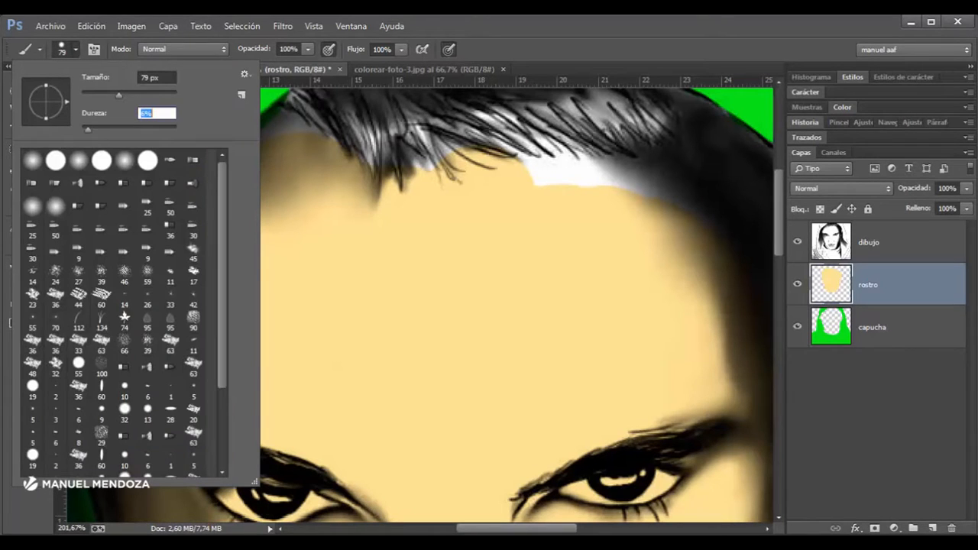
key("Return")
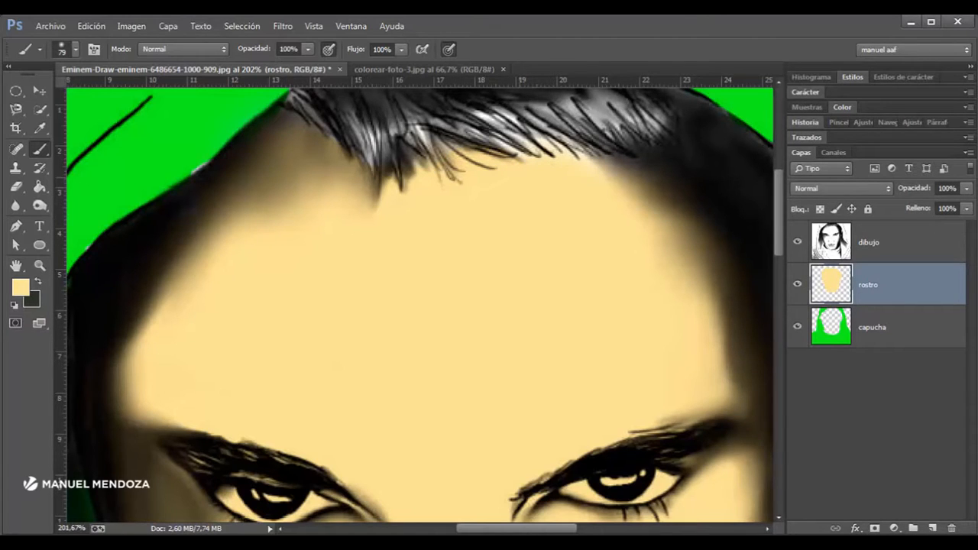
Step: Paint the ear beside the hood's right edge in the skin tone
scroll(510, 400, "down", 4)
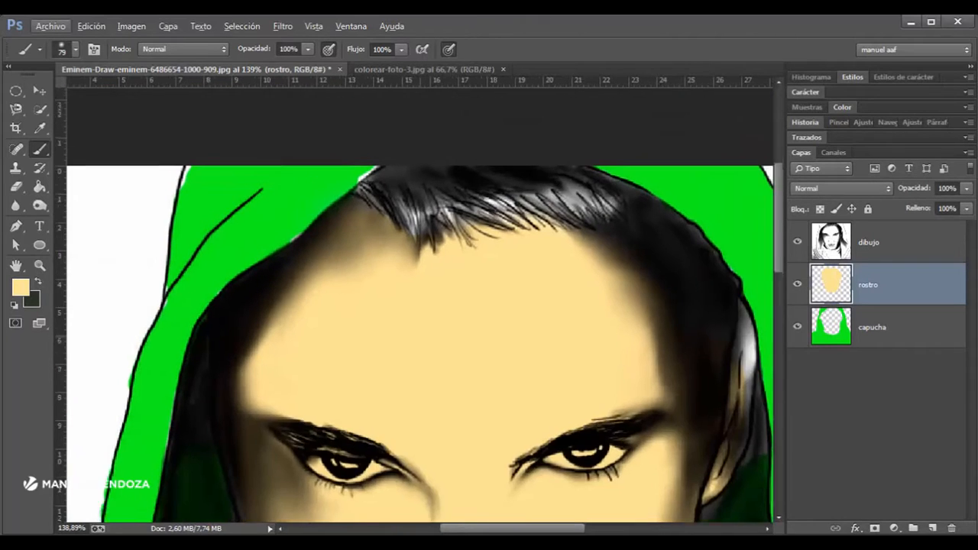
left_click_drag(509, 400, 487, 328)
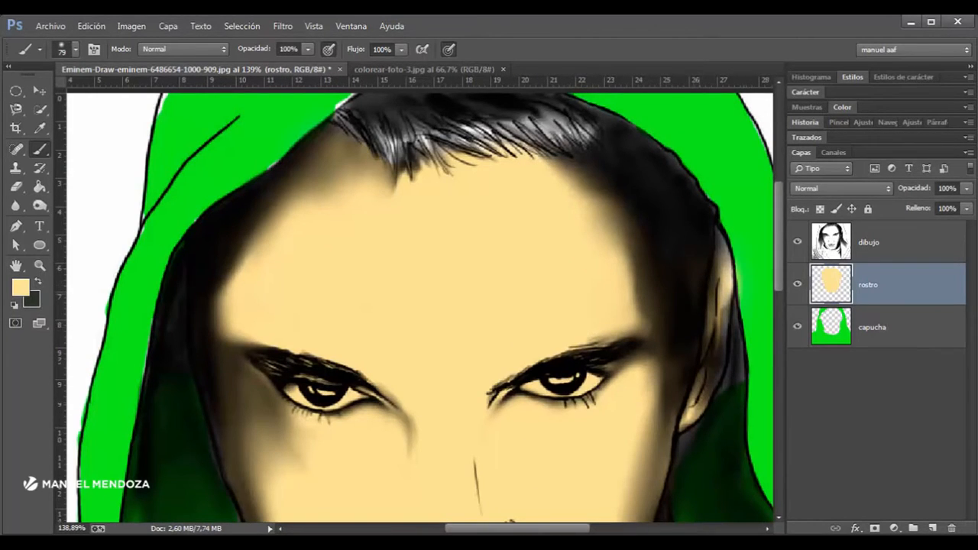
scroll(415, 299, "down", 5)
Step: Add a new layer named ojos above the rostro layer for the eyes
scroll(275, 253, "up", 4)
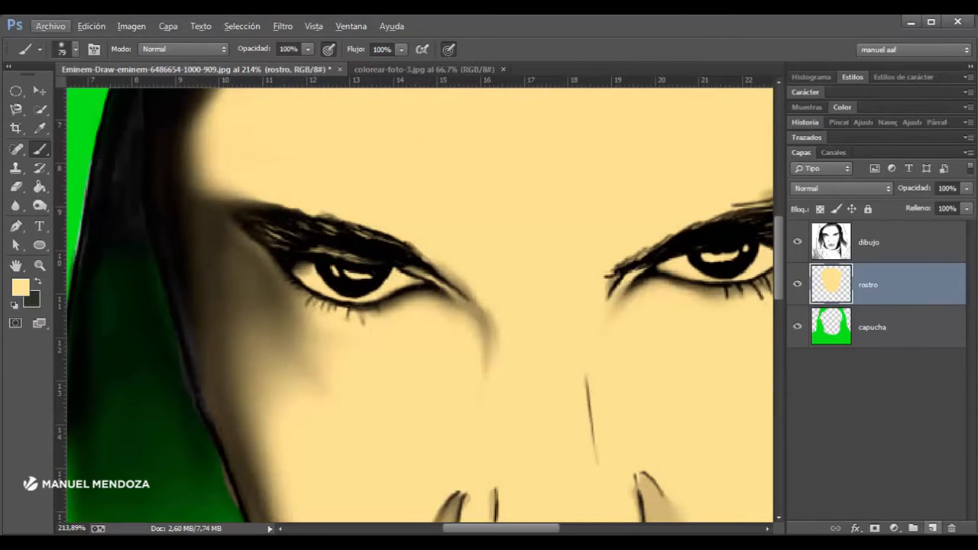
left_click(932, 528)
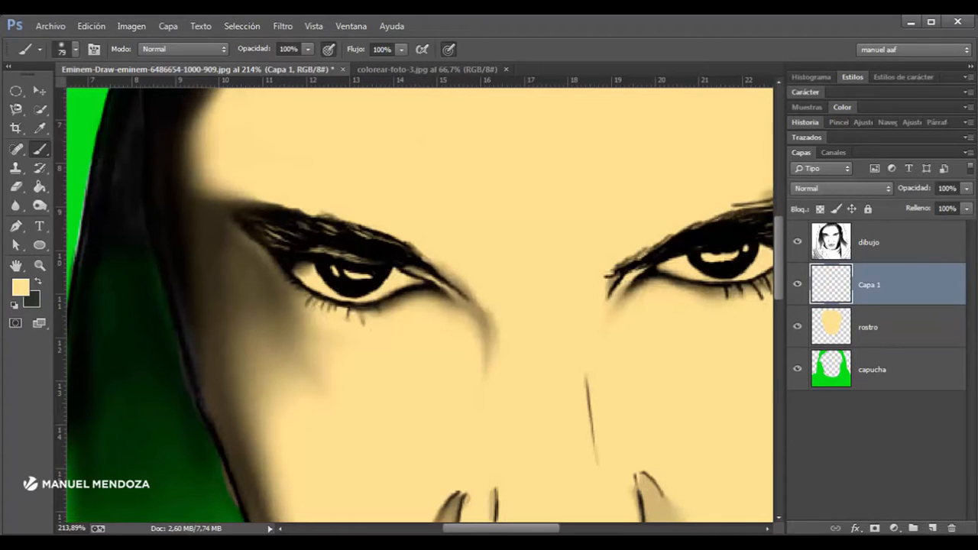
double_click(897, 285)
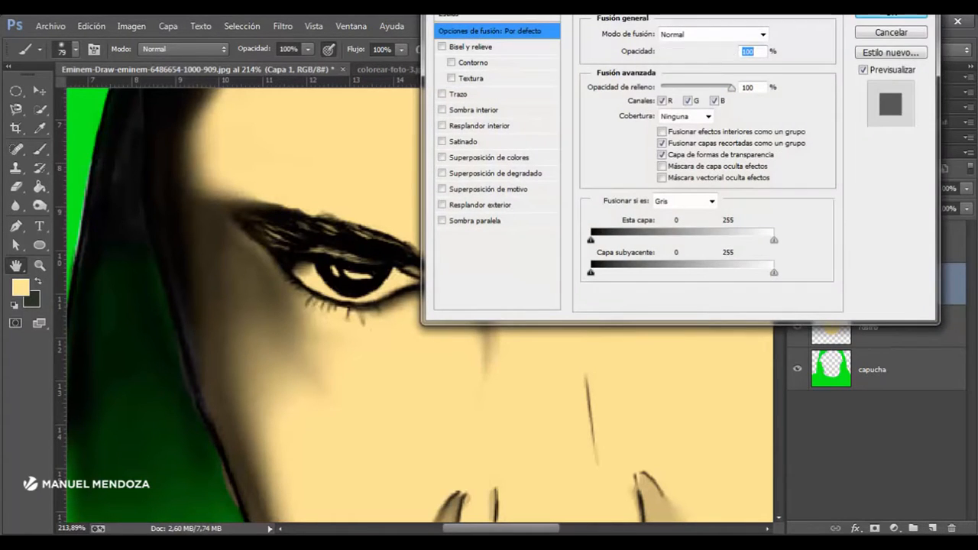
key("Escape")
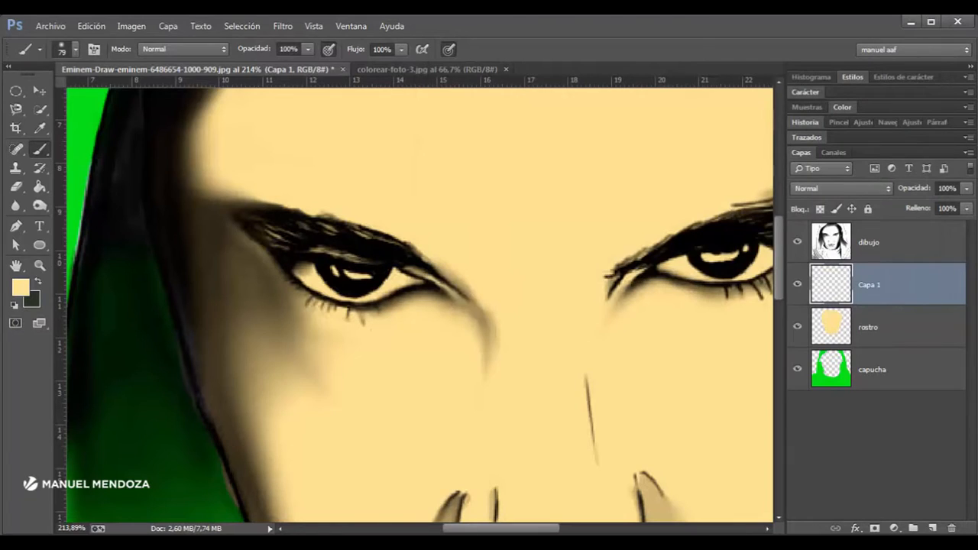
double_click(870, 284)
type("ojos")
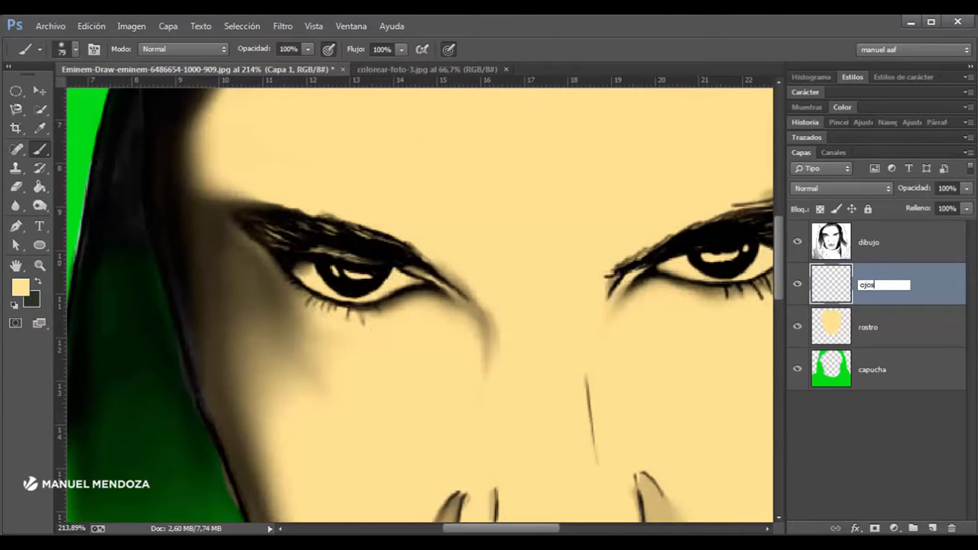
key("Return")
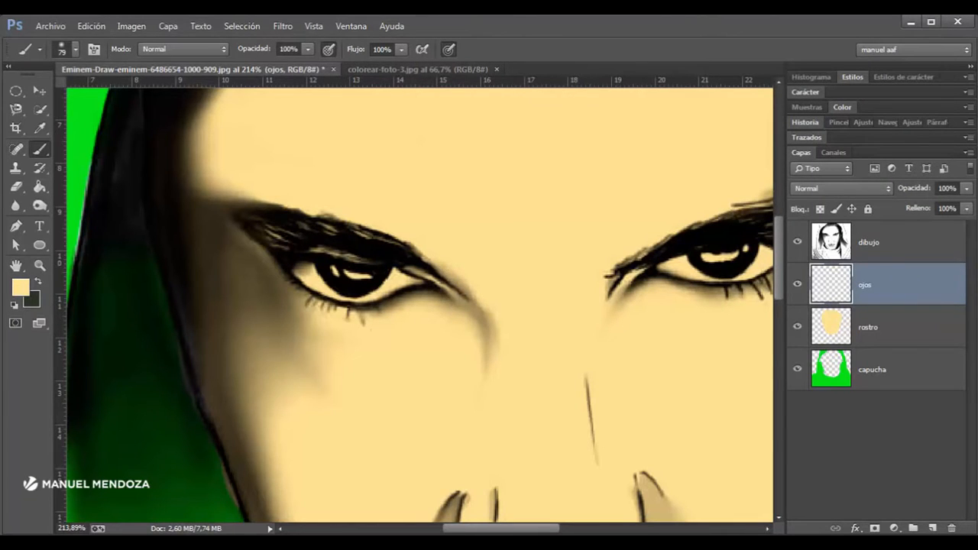
Step: Set a near-white foreground color and paint the whites of both eyes on the ojos layer with a 20 px Brush
left_click(21, 286)
left_click(103, 22)
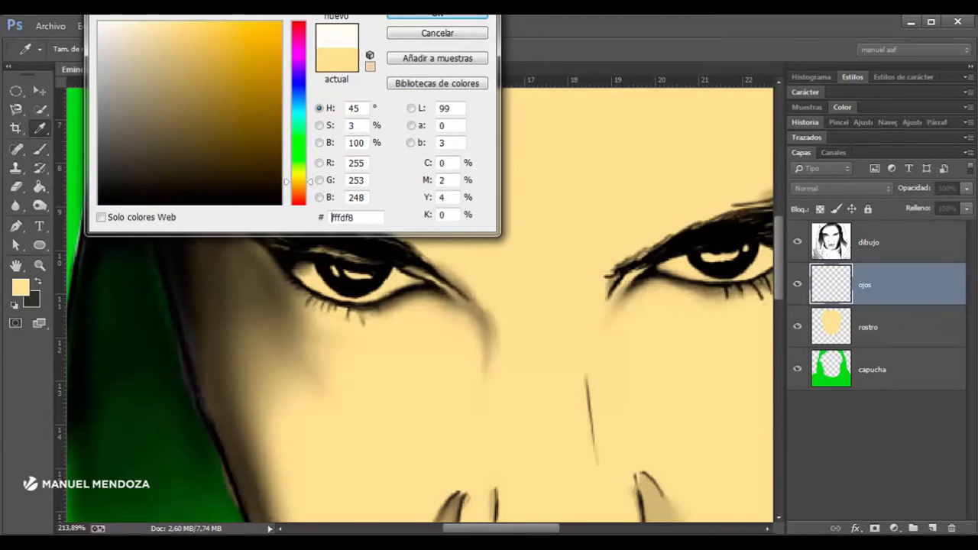
left_click_drag(103, 22, 101, 21)
key("Return")
mouse_move(357, 265)
left_mouse_down()
mouse_move(330, 265)
mouse_move(316, 279)
mouse_move(382, 295)
mouse_move(403, 277)
left_mouse_up()
mouse_move(674, 269)
left_mouse_down()
mouse_move(698, 273)
mouse_move(574, 272)
mouse_move(627, 272)
left_mouse_up()
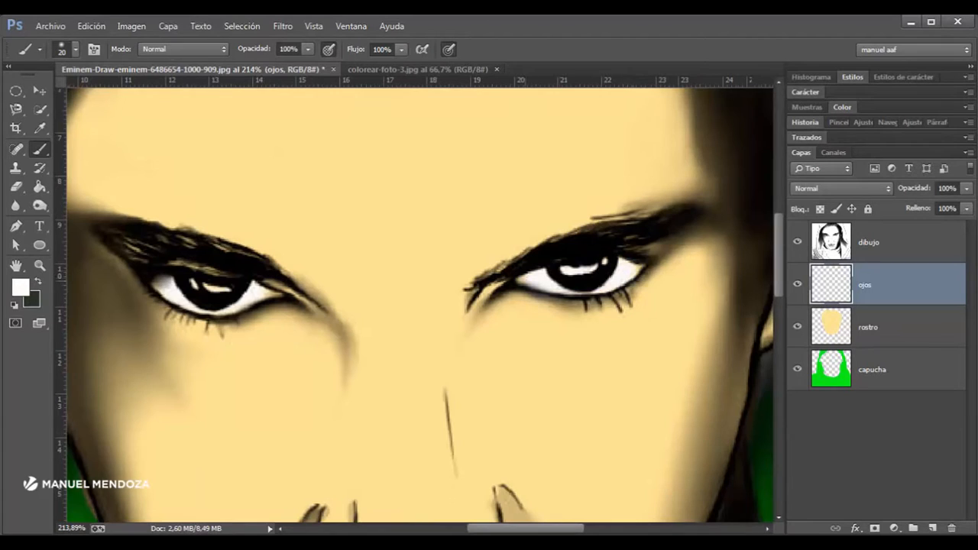
scroll(500, 126, "down", 3)
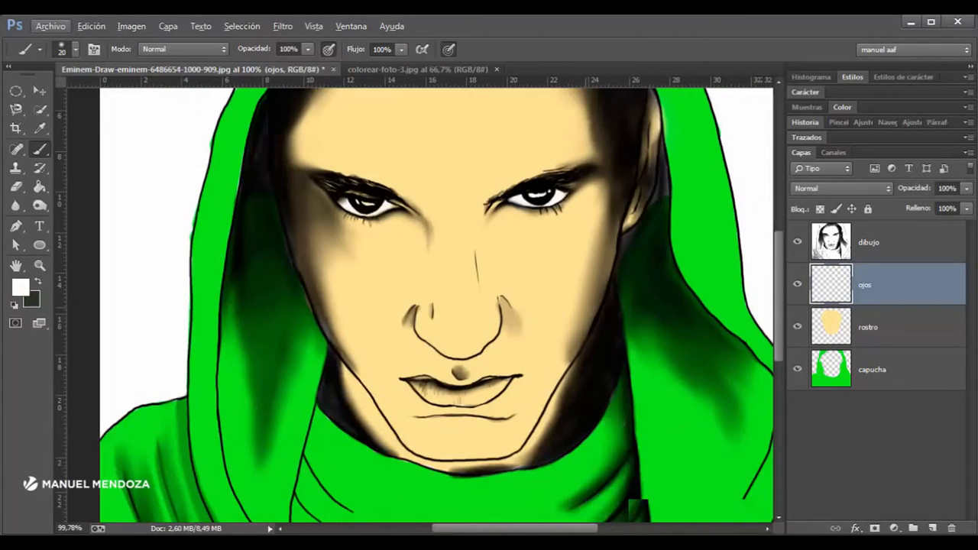
left_click_drag(638, 511, 629, 453)
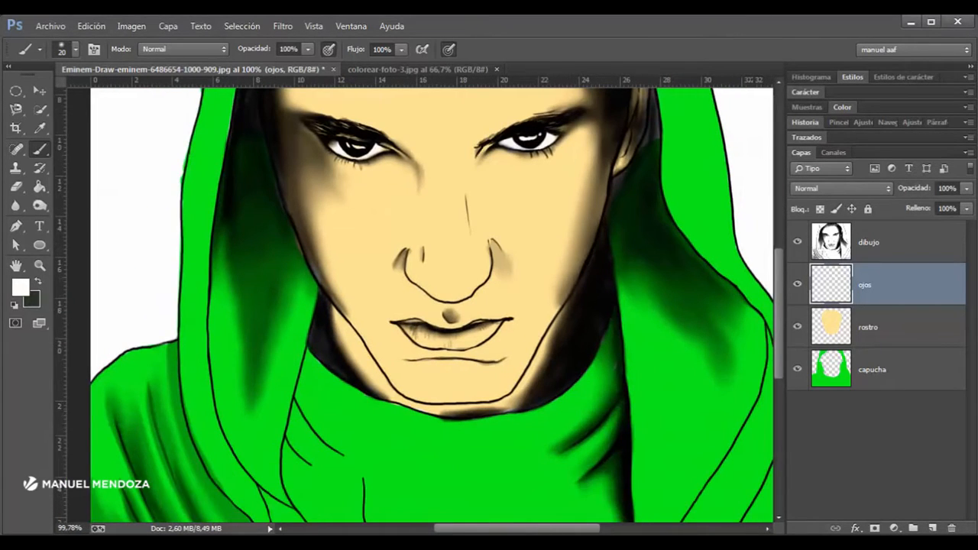
scroll(305, 254, "up", 3)
left_click_drag(306, 254, 323, 391)
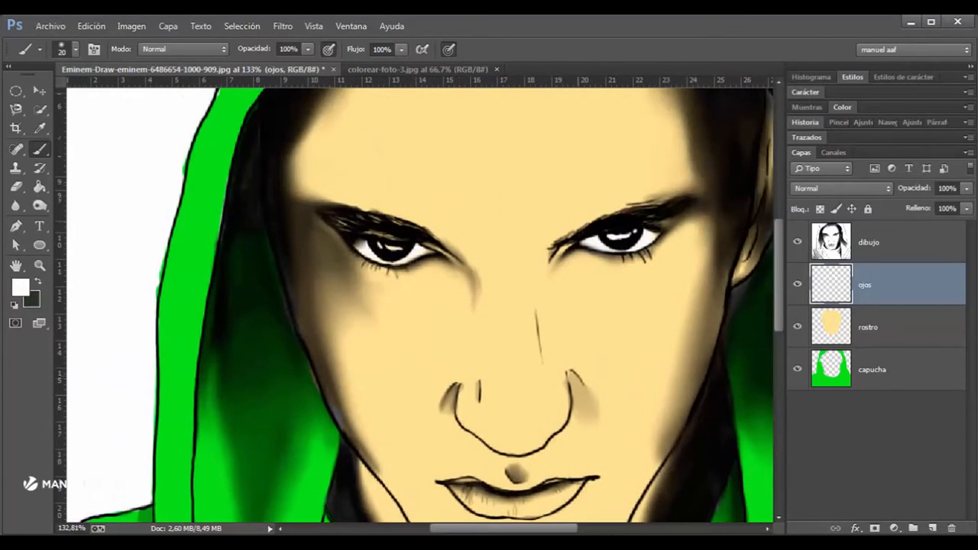
scroll(344, 229, "down", 3)
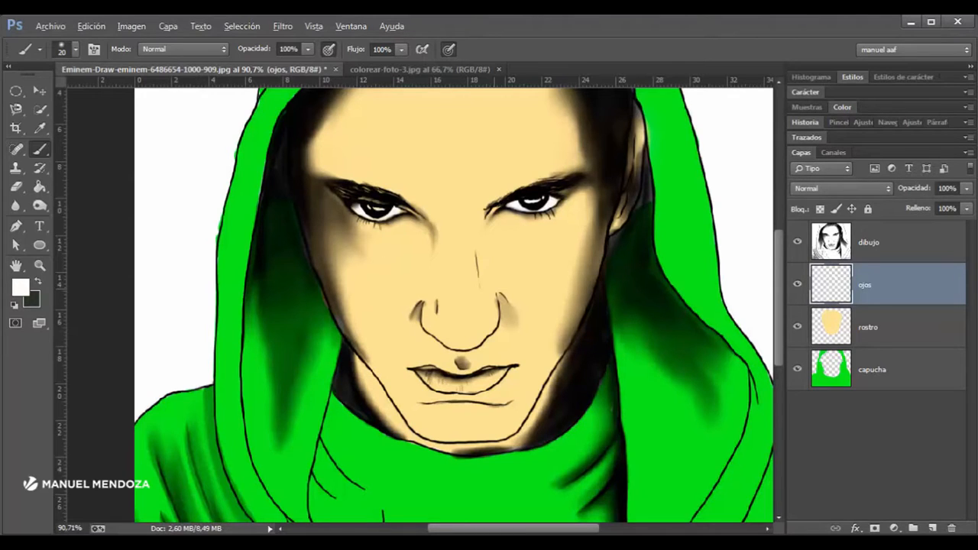
key("alt")
Step: Start a Hue/Saturation adjustment on the capucha layer and set its hue to +5
left_click(876, 443)
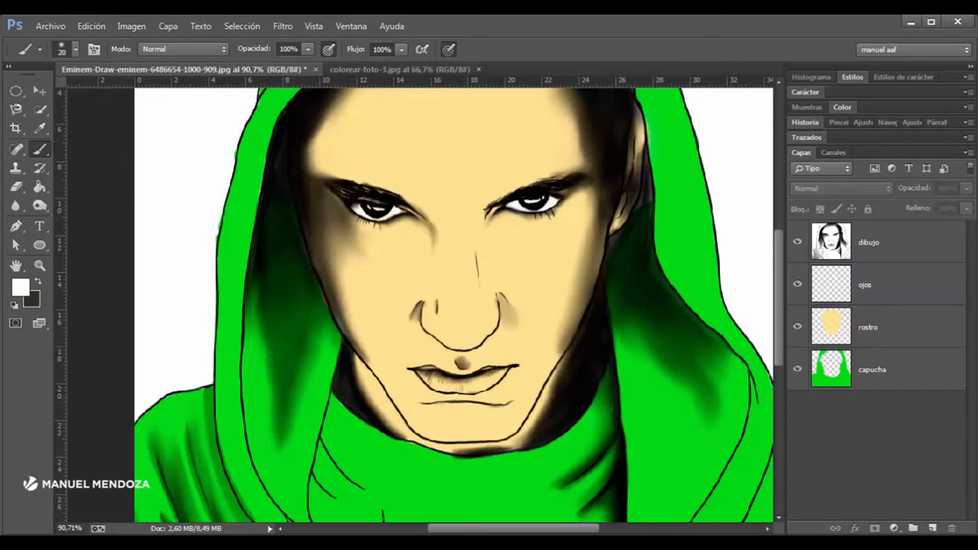
left_click(886, 370)
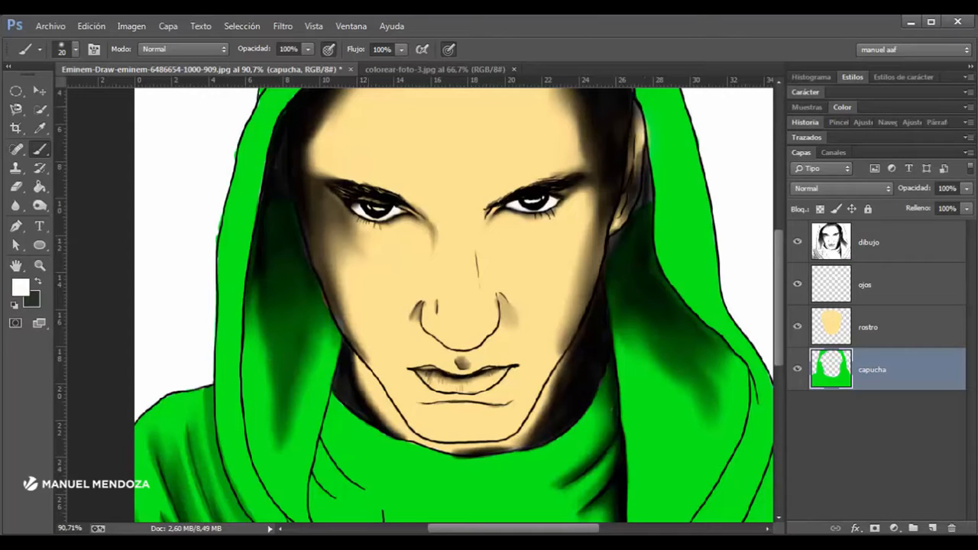
left_click(132, 26)
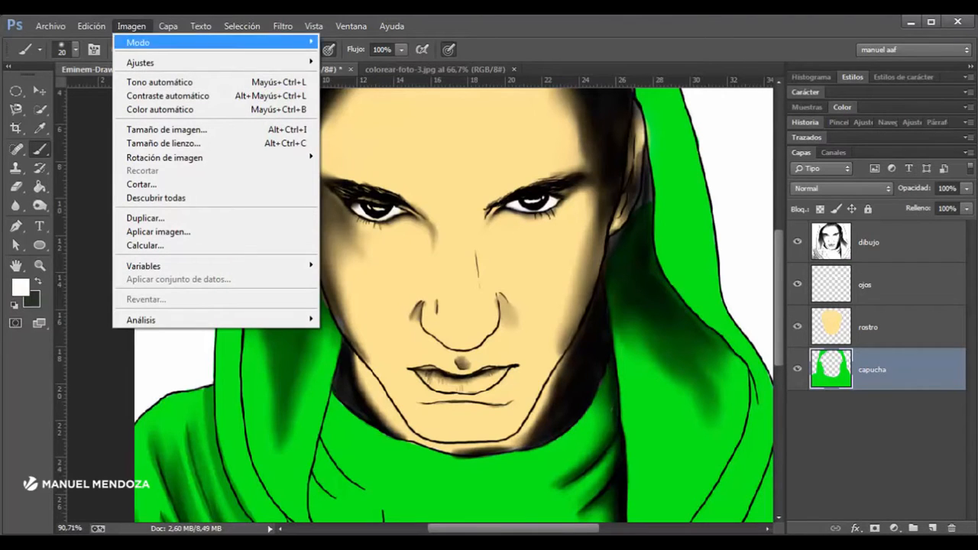
mouse_move(153, 61)
left_click(364, 137)
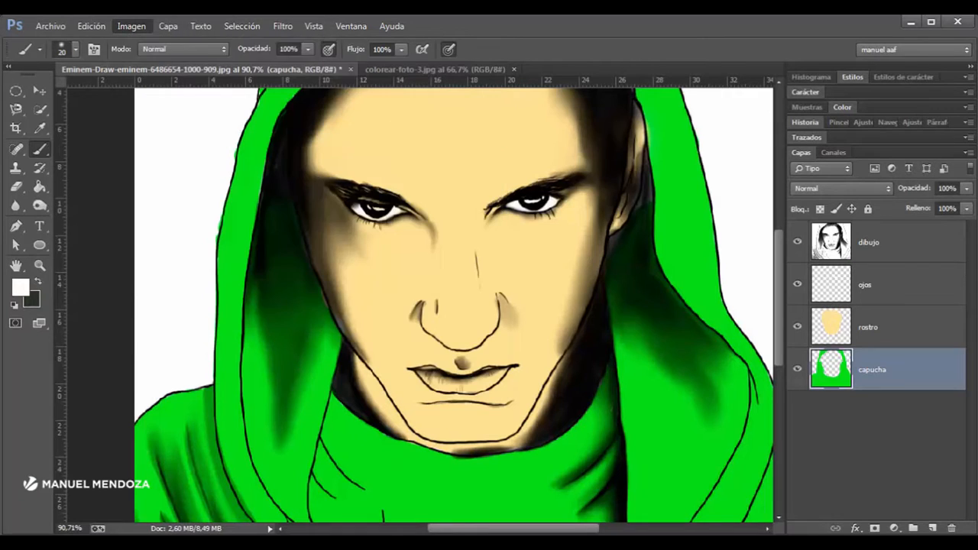
left_click_drag(611, 1, 851, 68)
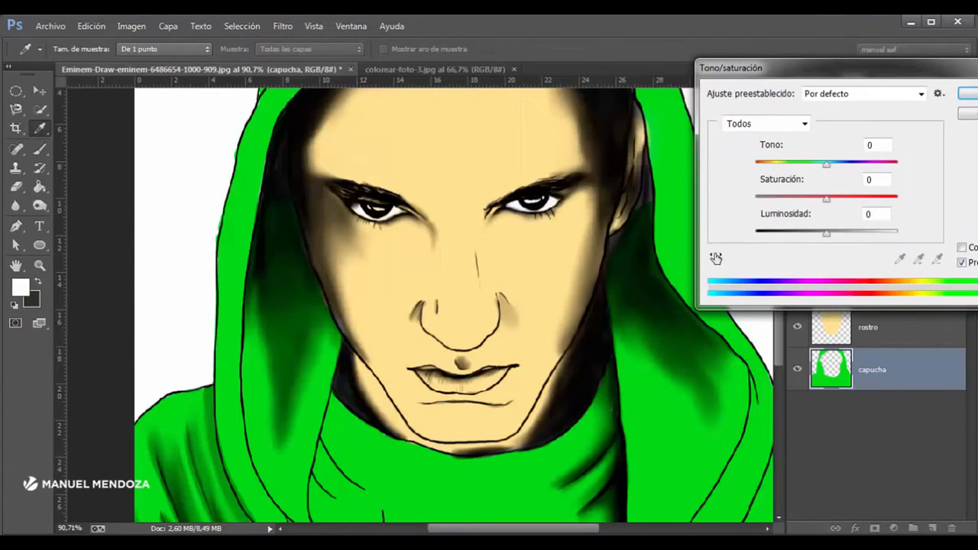
mouse_move(826, 165)
left_mouse_down()
mouse_move(780, 164)
mouse_move(830, 164)
left_mouse_up()
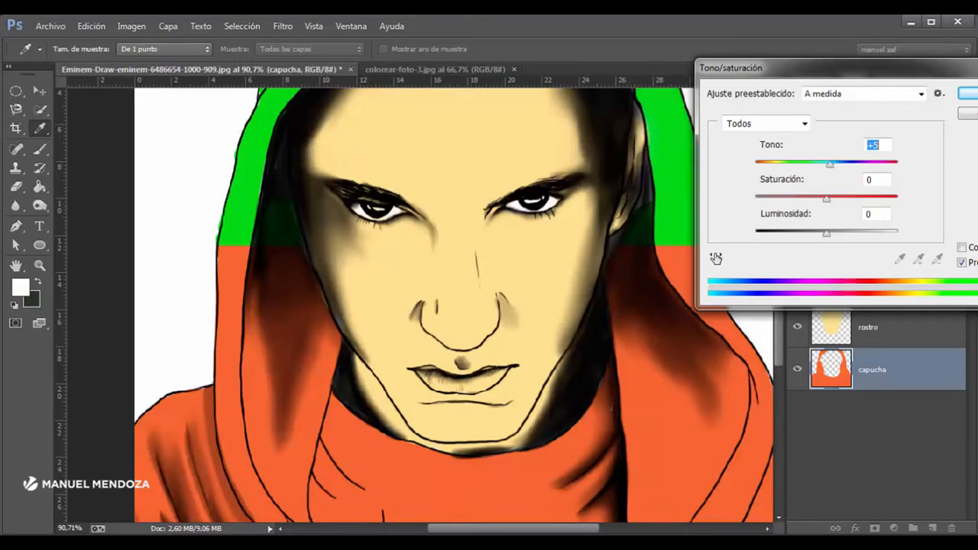
Step: Set the adjustment's saturation to +7 and lightness to +3, and apply it to the hood and sweatshirt
left_click_drag(826, 199, 754, 199)
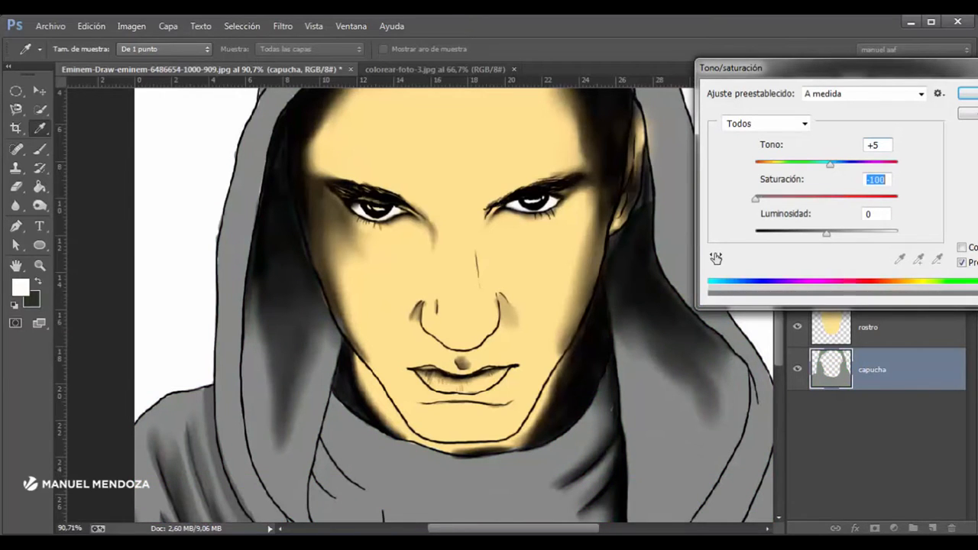
left_click_drag(754, 199, 832, 198)
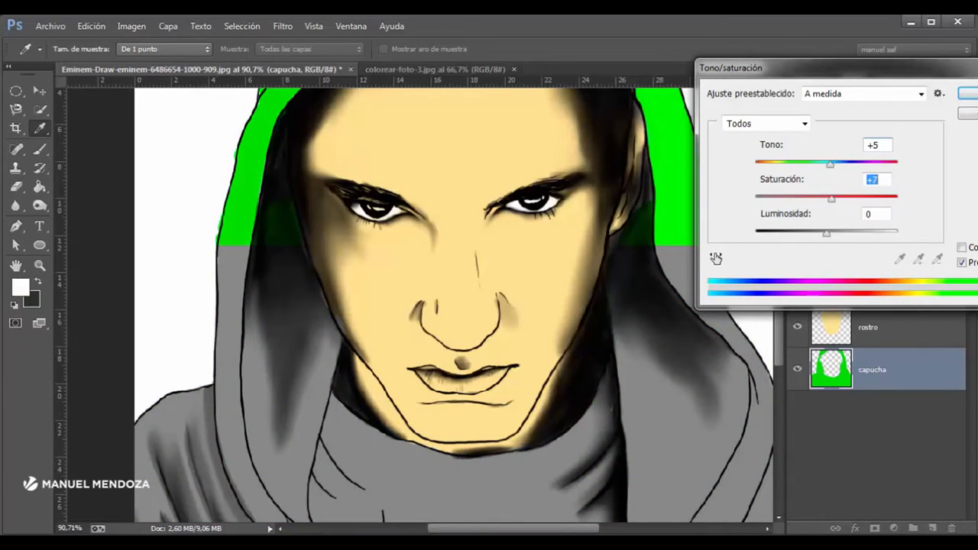
mouse_move(826, 233)
left_mouse_down()
mouse_move(869, 233)
mouse_move(828, 233)
left_mouse_up()
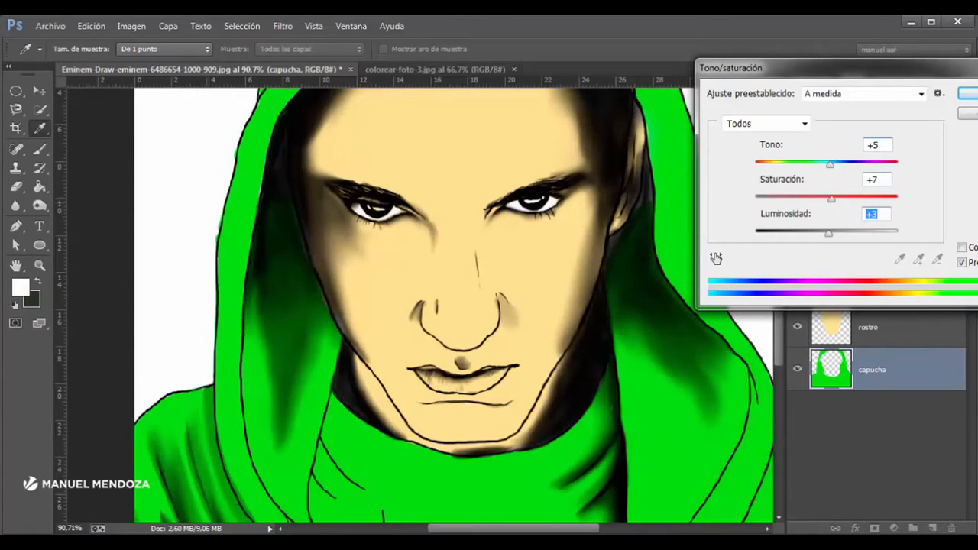
left_click(969, 93)
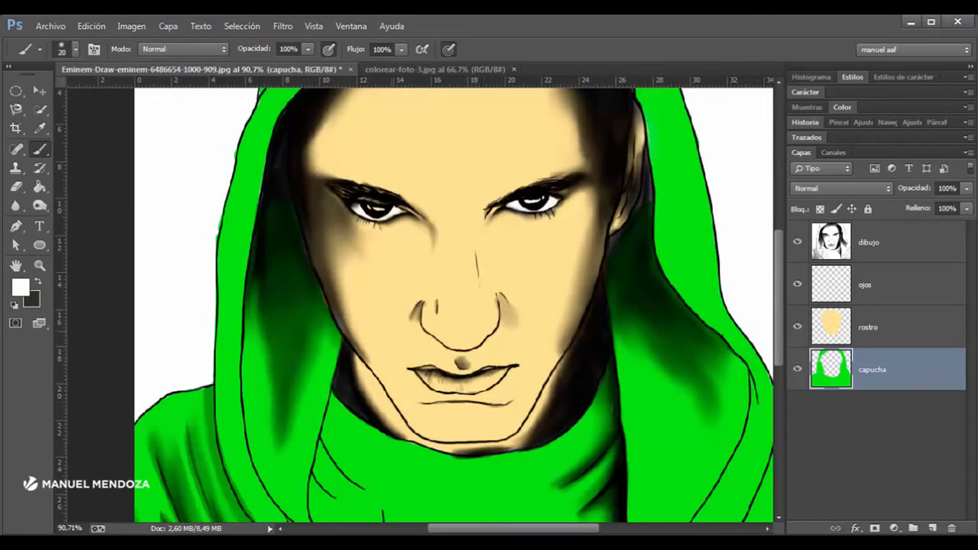
Step: Erase a long diagonal stroke down the cheek beside the nose on the rostro layer with an 18 px Eraser
left_click(878, 327)
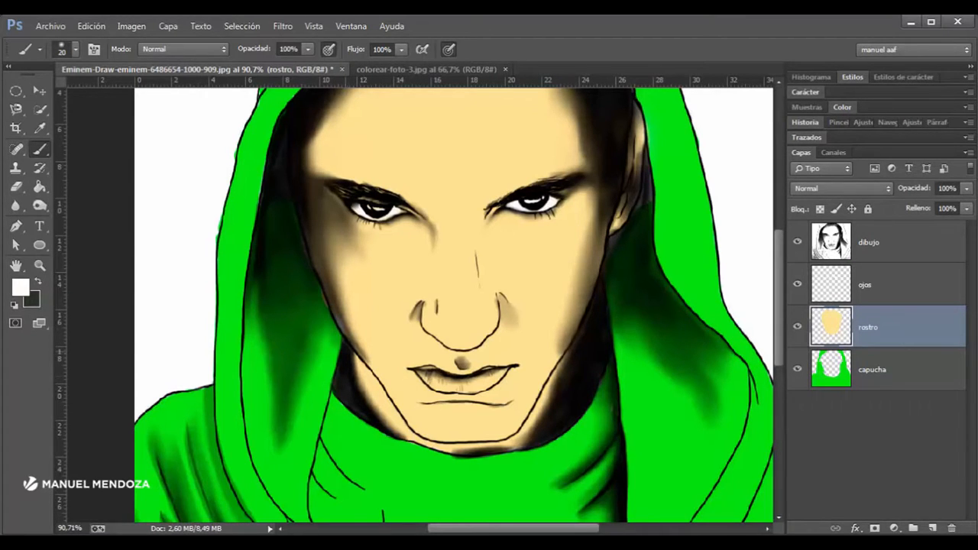
key("e")
left_click_drag(397, 403, 357, 282)
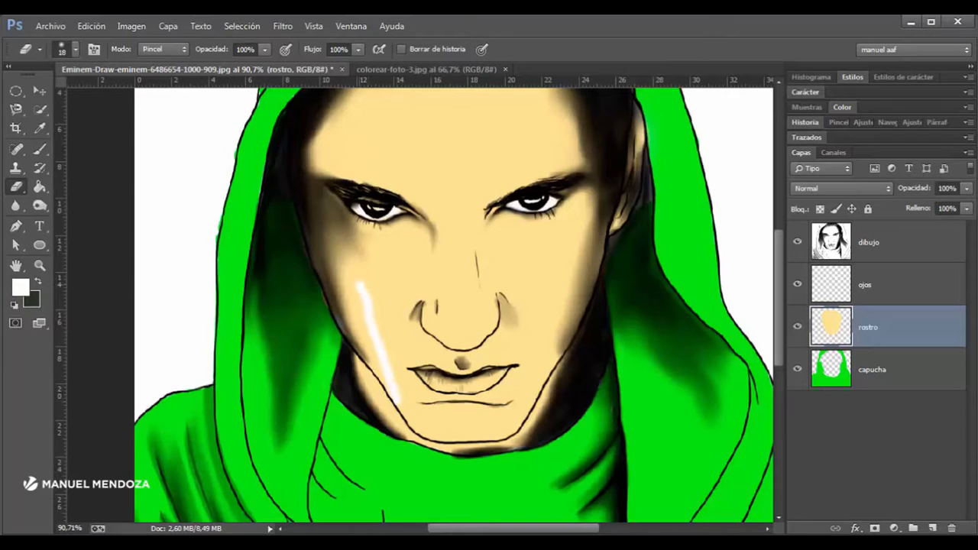
left_click(878, 369)
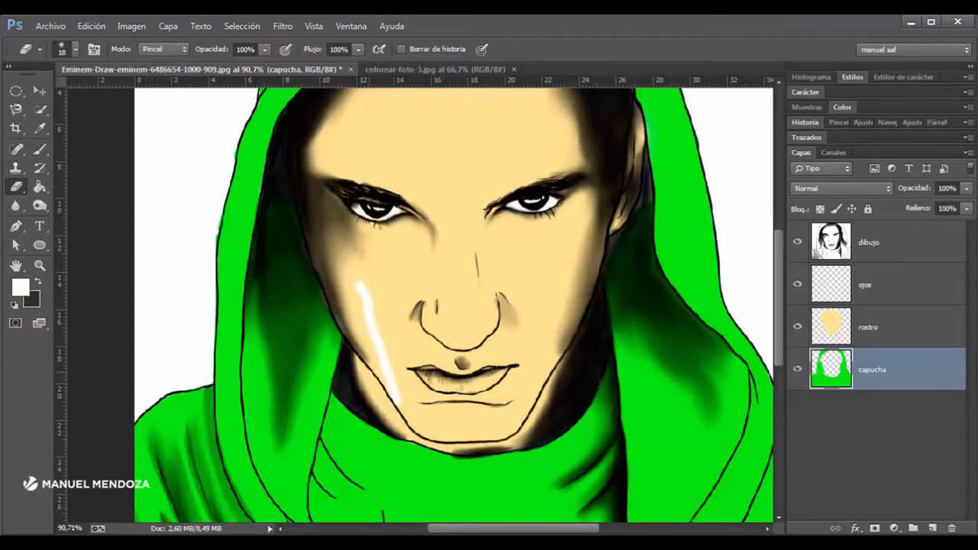
Step: Sample the face's skin tone with the Eyedropper as the foreground color
scroll(378, 306, "up", 4)
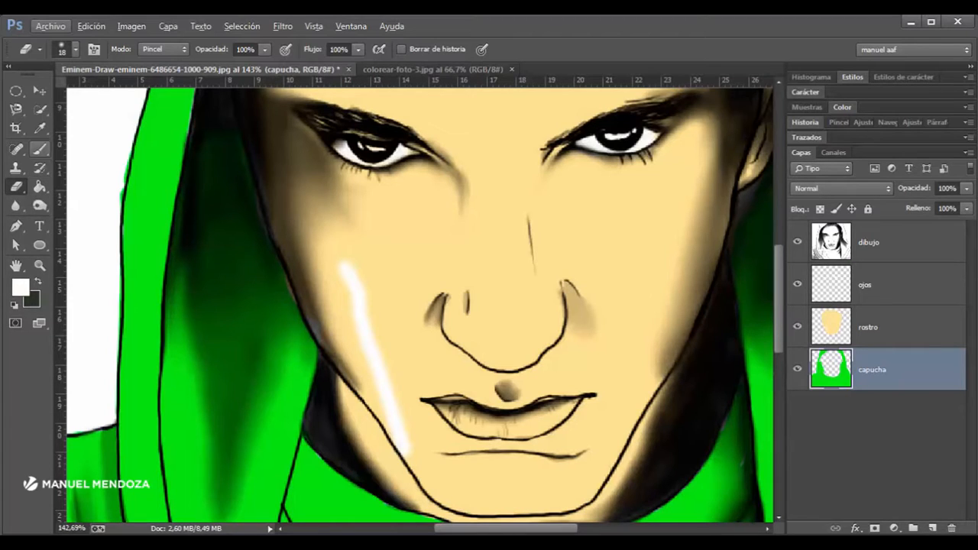
left_click(39, 148)
left_click(40, 127)
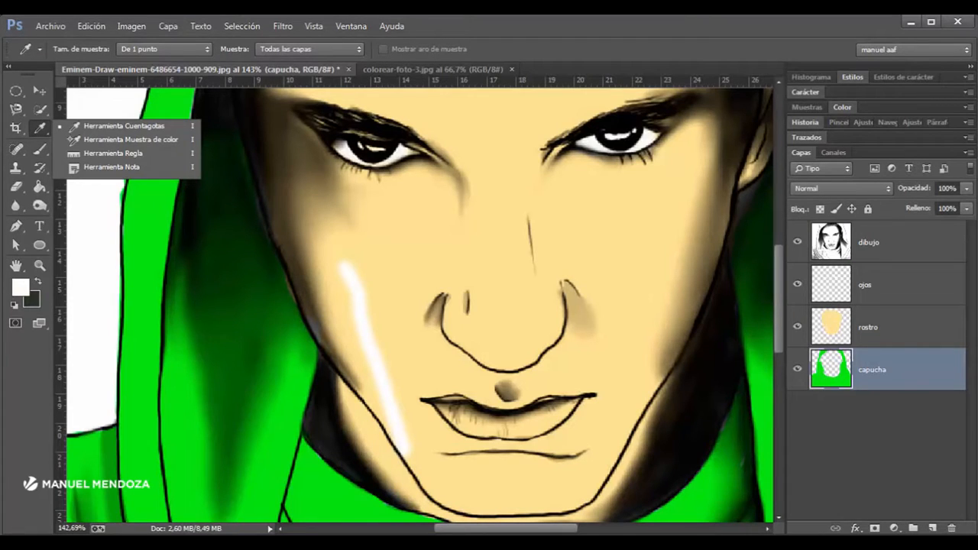
left_click(124, 126)
left_click(398, 248)
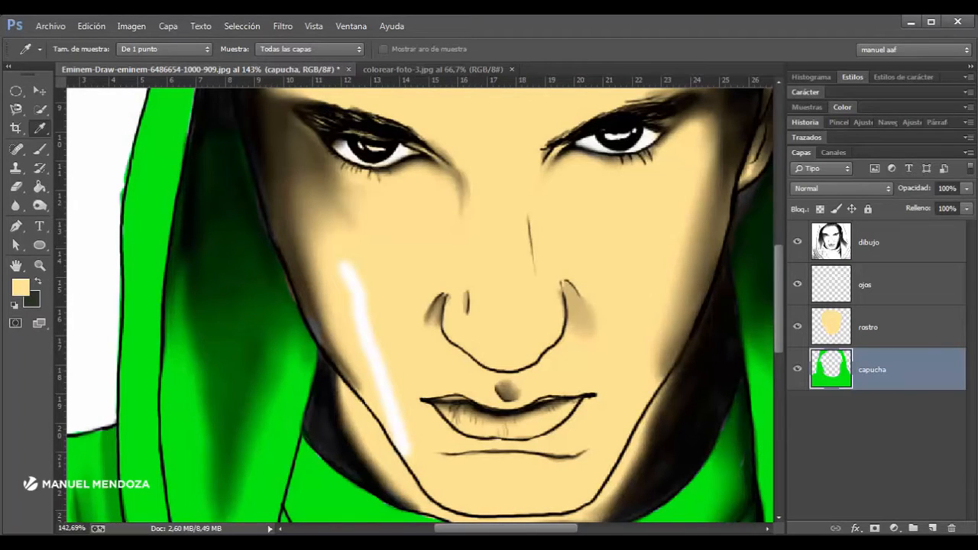
left_click(144, 305)
left_click(326, 430)
left_click(398, 269)
Step: Paint over the erased cheek stroke in the skin tone on the rostro layer with a 20 px Brush
left_click(40, 148)
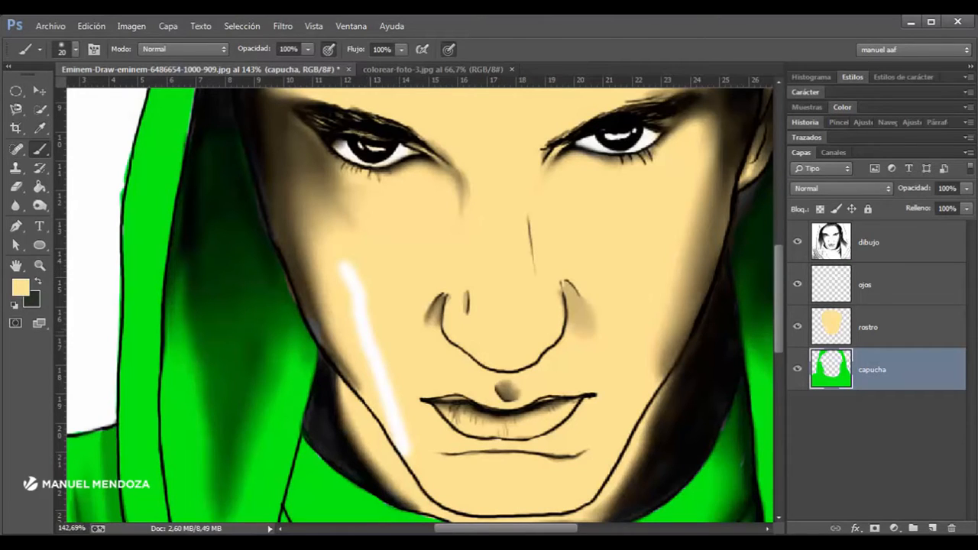
mouse_move(362, 321)
left_mouse_down()
mouse_move(346, 264)
mouse_move(388, 435)
mouse_move(405, 452)
mouse_move(387, 373)
left_mouse_up()
left_click(879, 326)
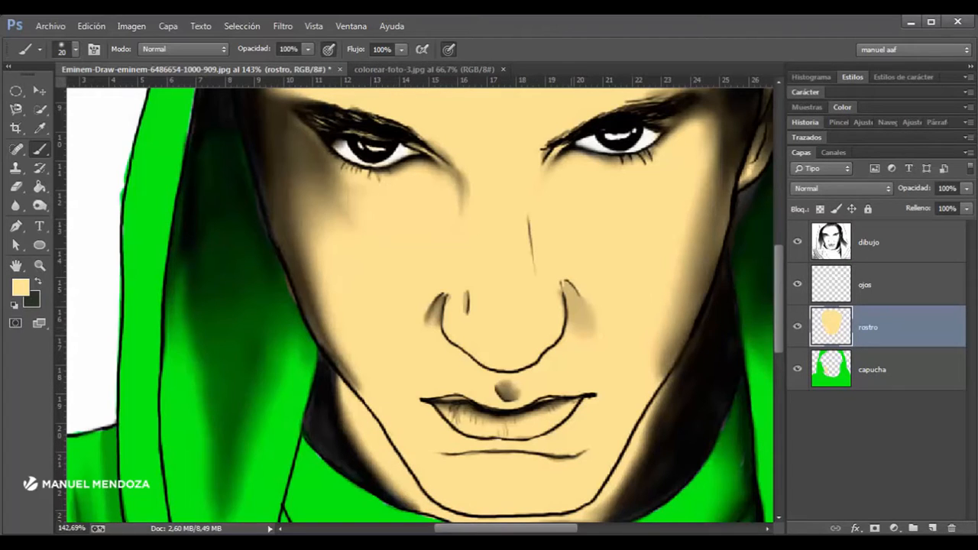
Step: Review the drawing's dibujo, ojos, rostro and capucha layers and compare the coloring with the finished example colorear-foto-3.jpg
scroll(546, 447, "down", 5)
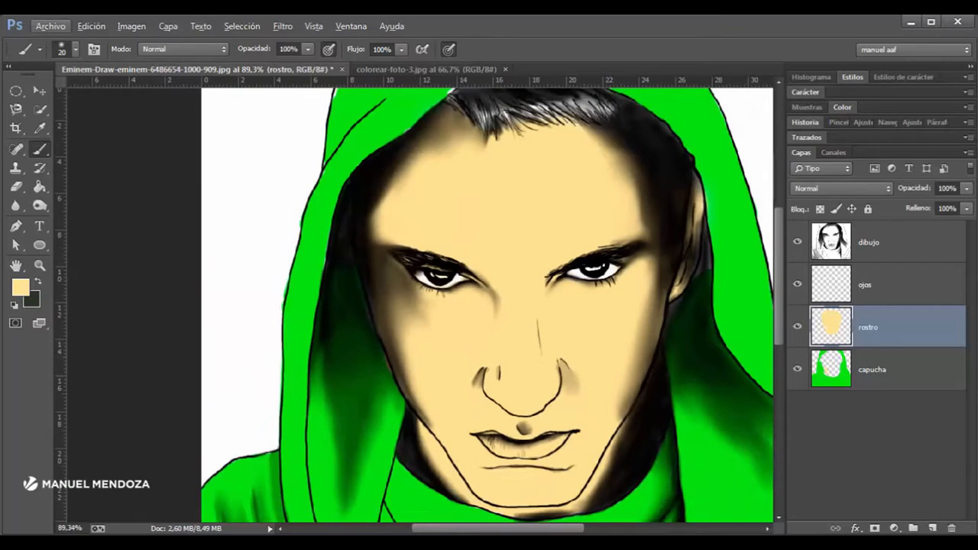
left_click(878, 243)
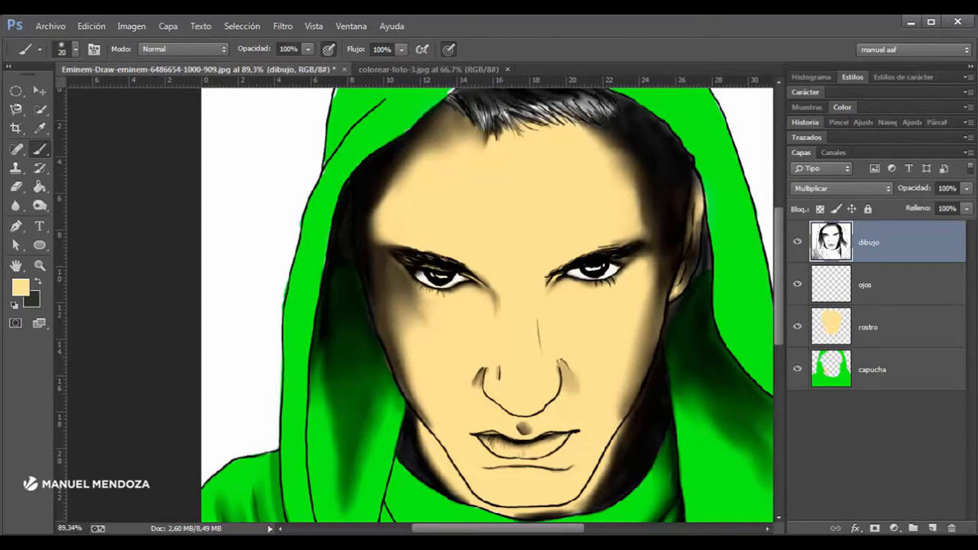
left_click(879, 285)
left_click(878, 327)
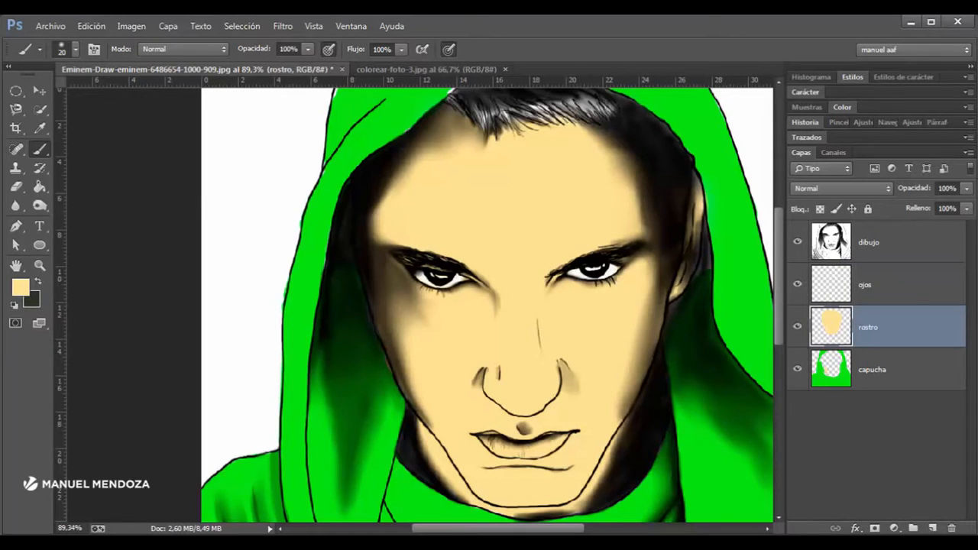
left_click(878, 370)
left_click(879, 327)
left_click(879, 285)
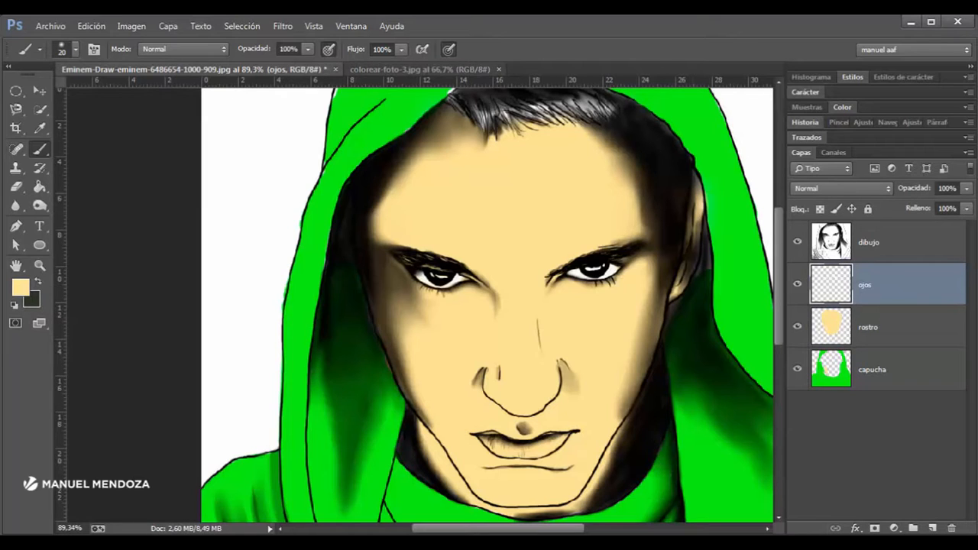
left_click(419, 69)
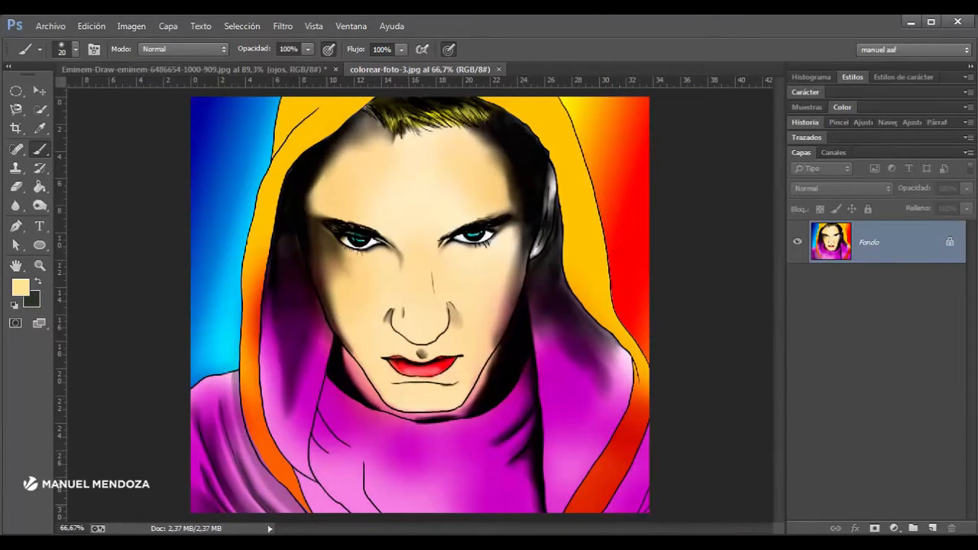
left_click(194, 69)
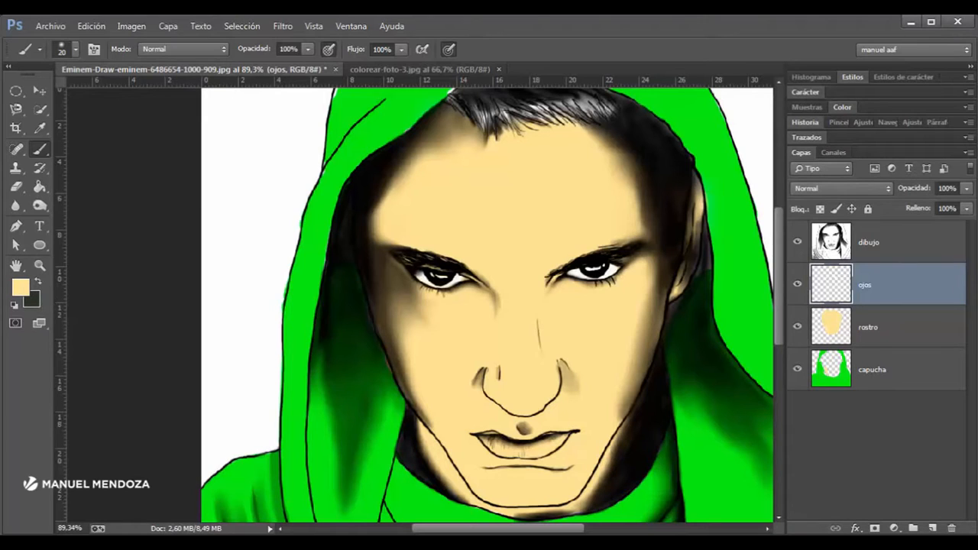
Step: Activate the capucha layer and compare the options of the Dodge tool with those of the Burn tool
left_click(873, 369)
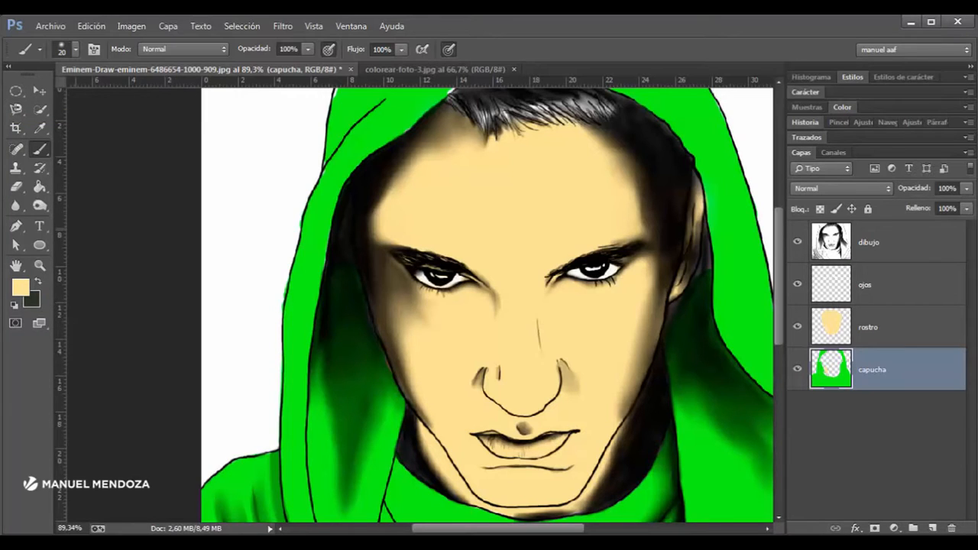
scroll(489, 306, "right", 1)
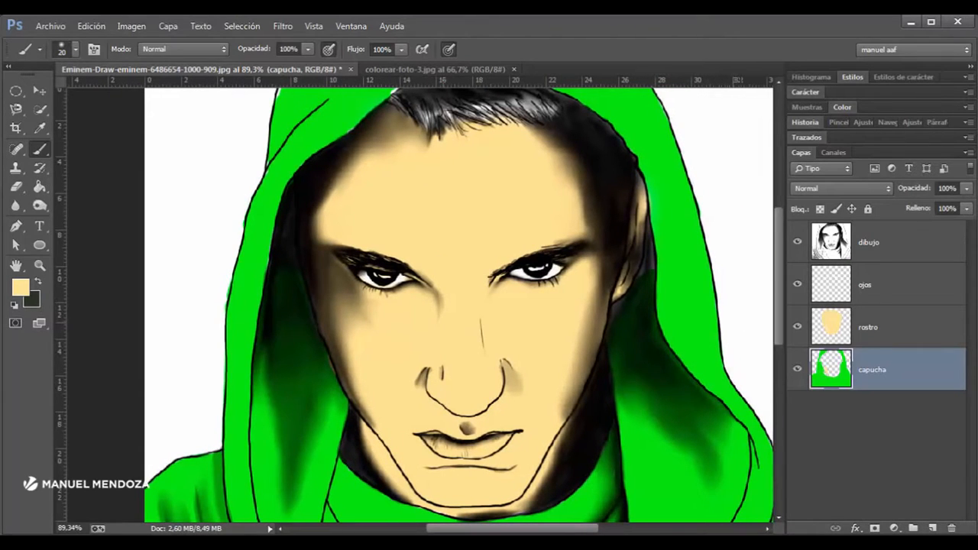
left_click(40, 205)
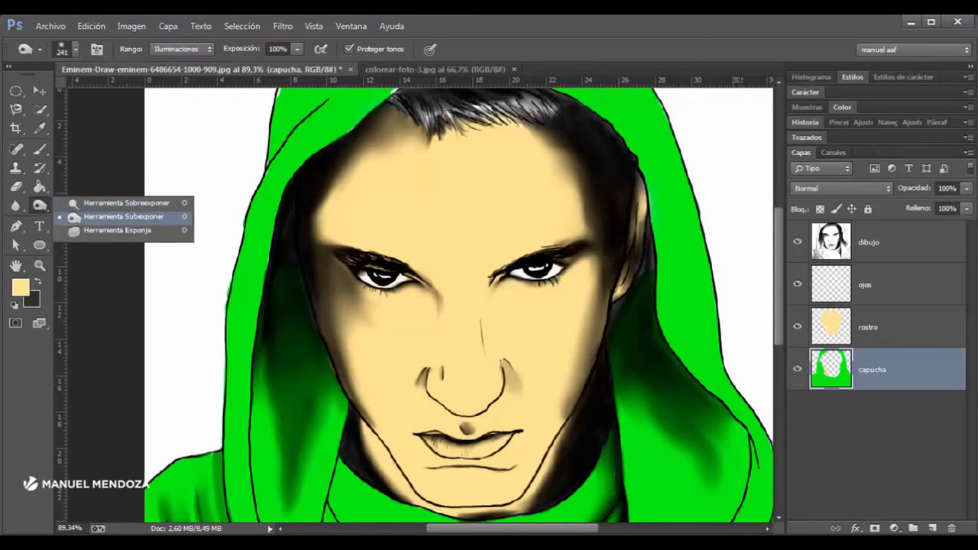
left_click(122, 202)
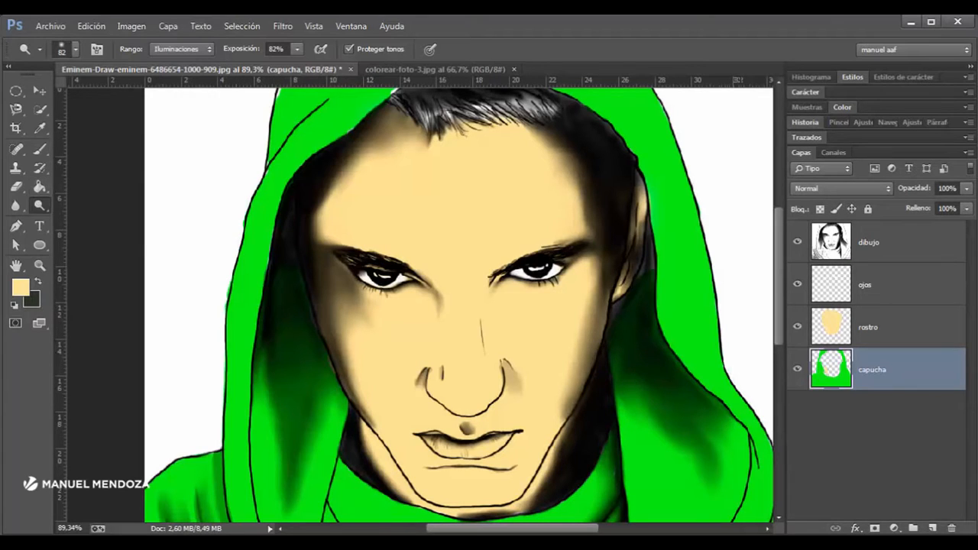
right_click(40, 205)
left_click(122, 216)
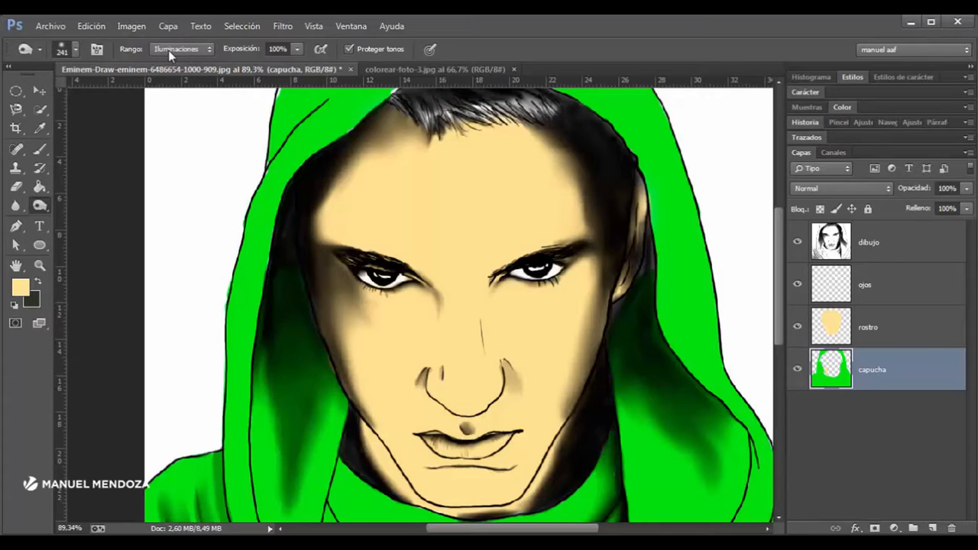
Step: Try the Medios tonos range for the Burn tool, restore Iluminaciones and reduce the brush to 197 px
left_click(204, 48)
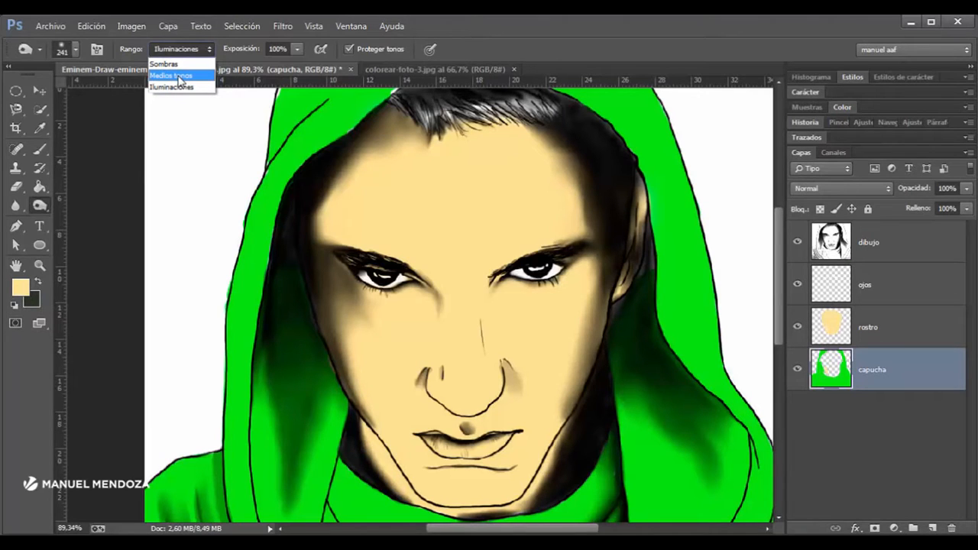
left_click(180, 76)
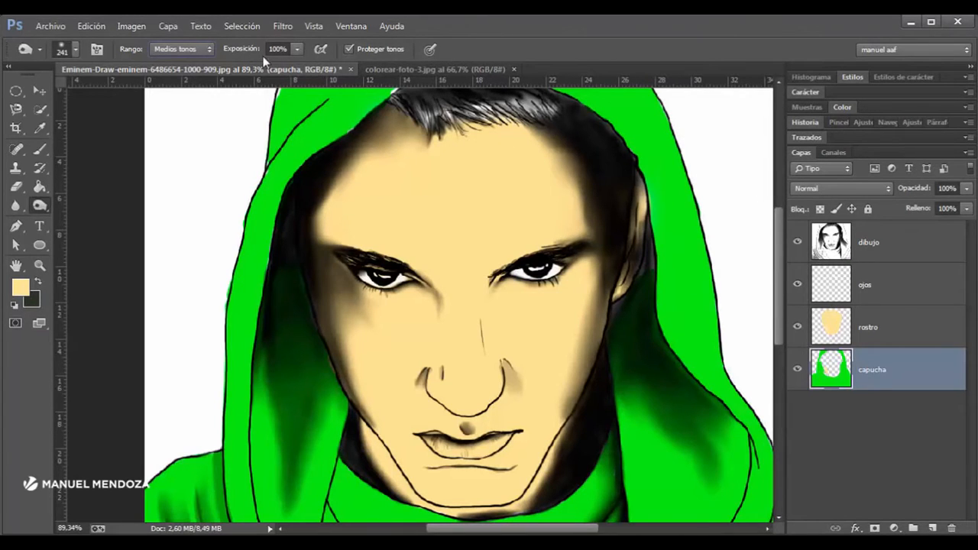
left_click(186, 51)
left_click(172, 85)
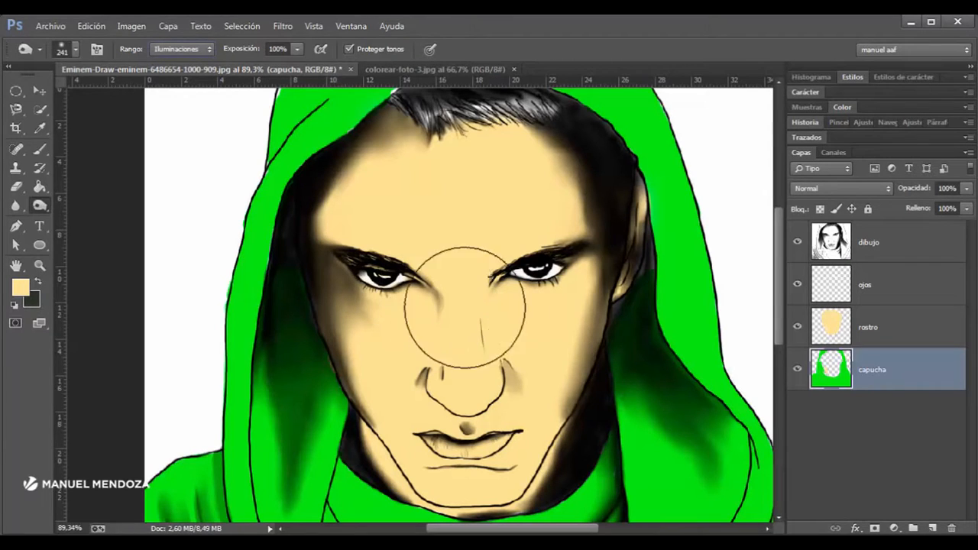
left_click_drag(507, 330, 469, 327)
right_click(464, 324)
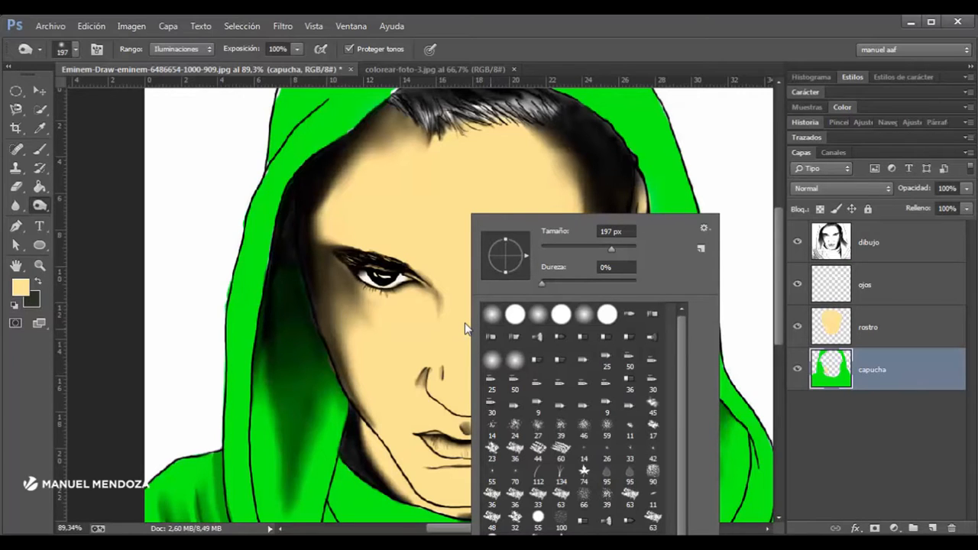
Step: Set up the Dodge tool for the rostro layer with 100% exposure and an 89 px brush
left_click(873, 327)
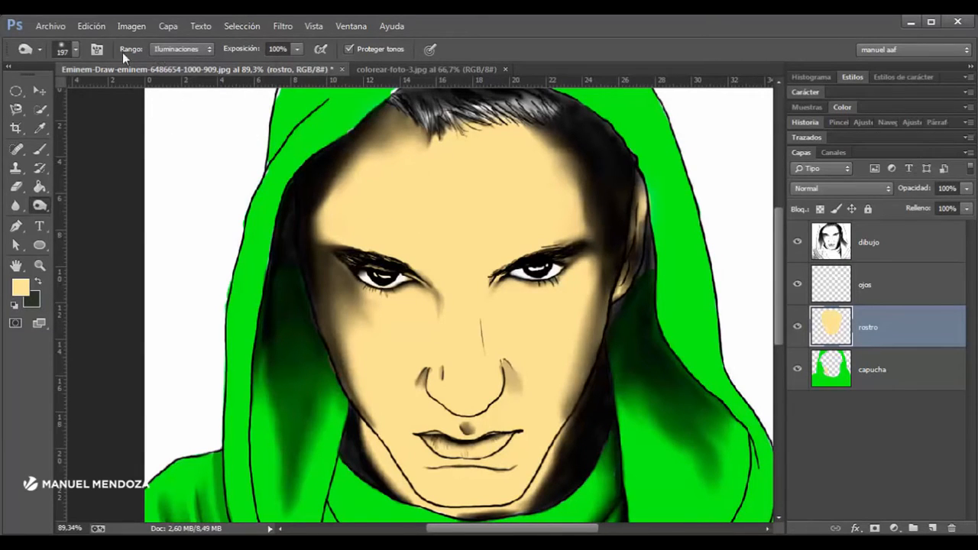
right_click(41, 206)
left_click(75, 204)
left_click_drag(298, 52, 315, 65)
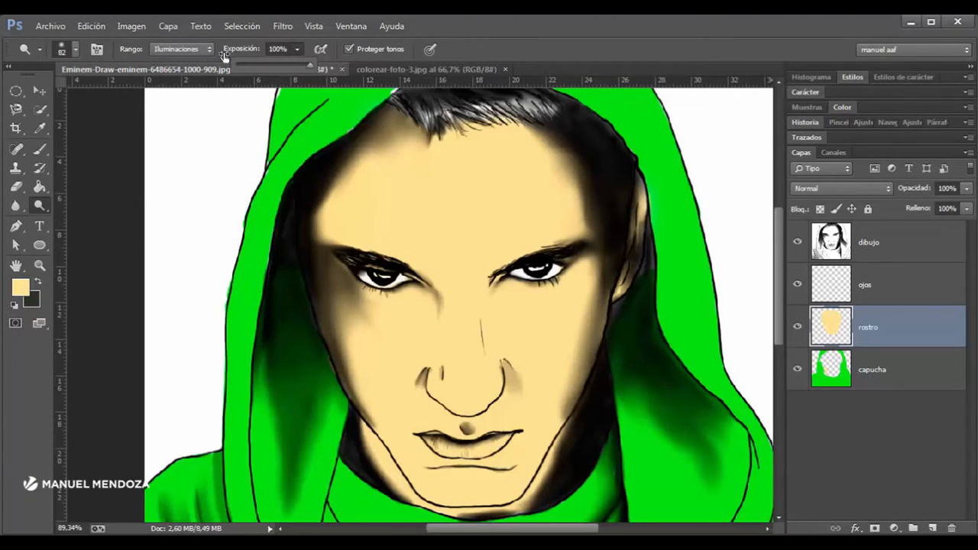
right_click(423, 204, "alt")
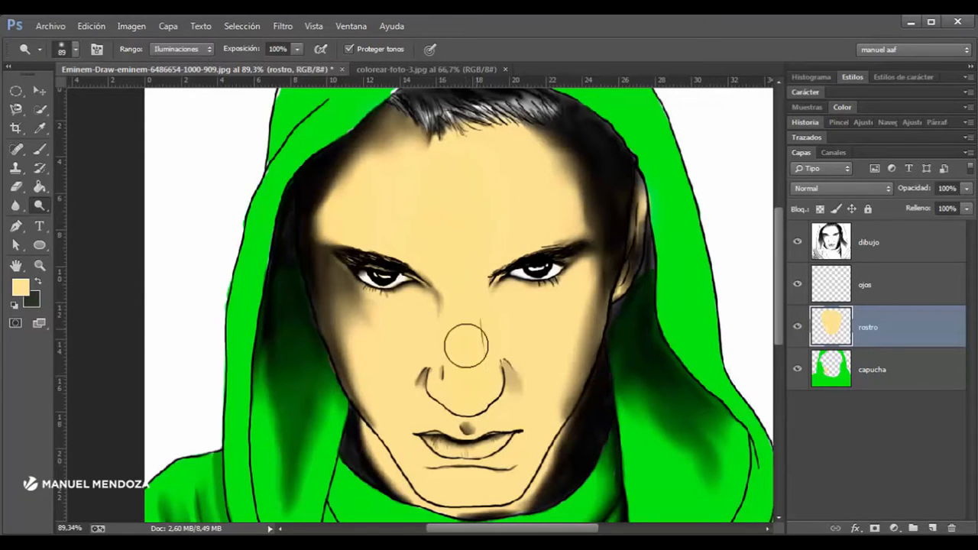
Step: Try the Iluminaciones, Sombras and Medios tonos ranges of the Dodge tool on the face and undo the last change
left_click(211, 50)
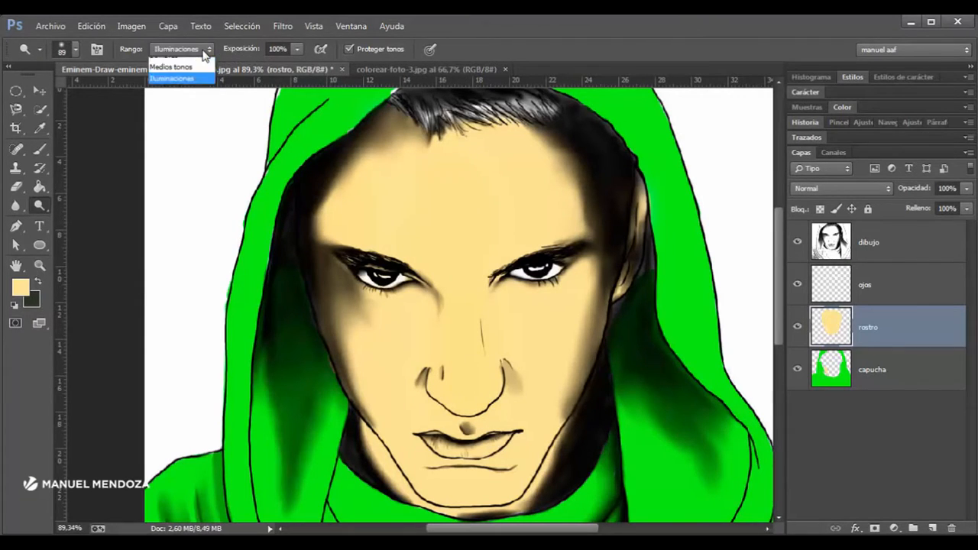
left_click(186, 88)
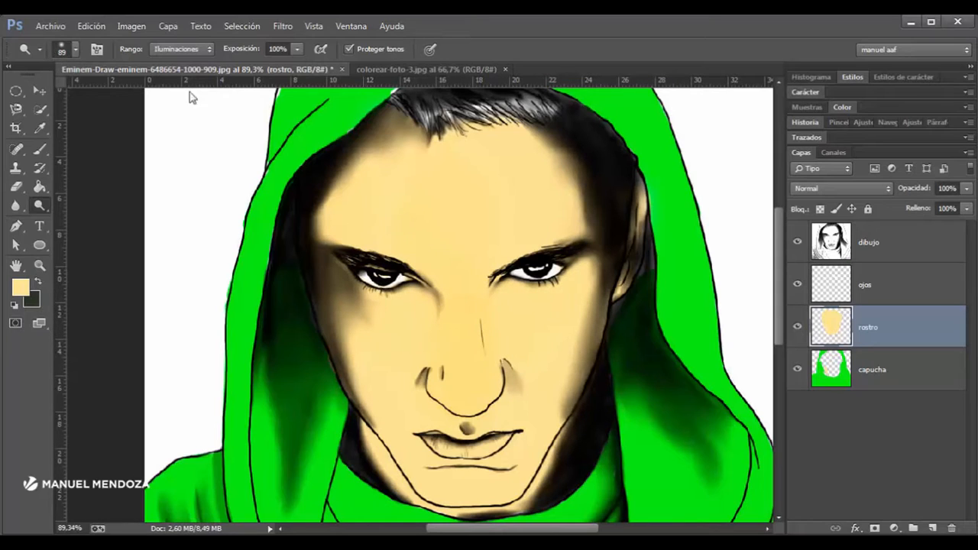
left_click(166, 49)
left_click(176, 65)
left_click(182, 49)
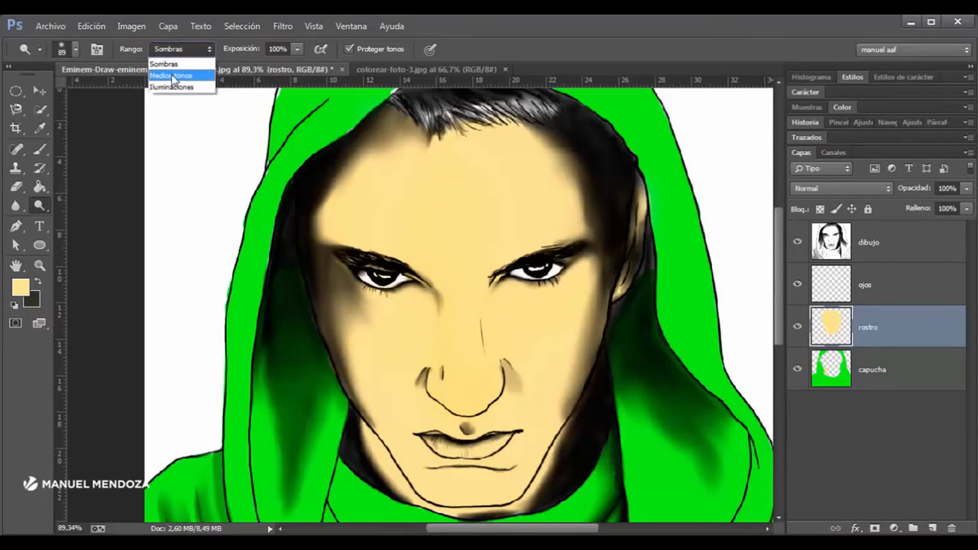
left_click(176, 74)
key("ctrl+z")
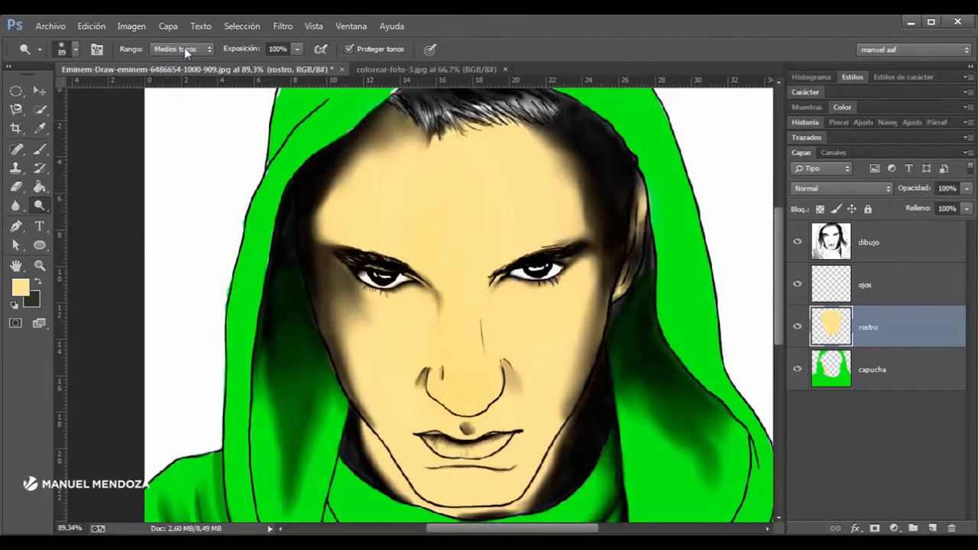
Step: Try dodging the middle of the forehead in the Medios tonos range, enlarging the brush to 174 px
left_click(182, 48)
left_click(188, 76)
left_click_drag(454, 237, 480, 251)
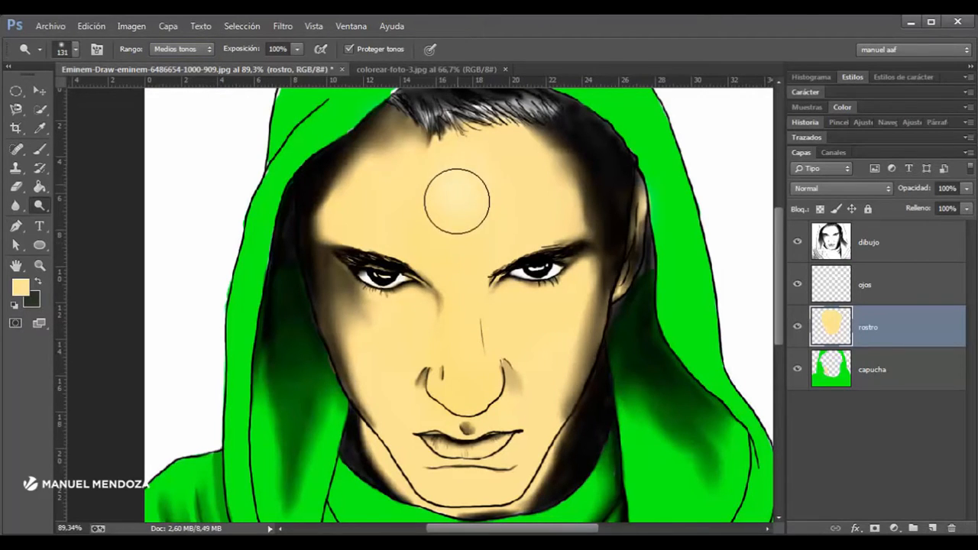
left_click(182, 49)
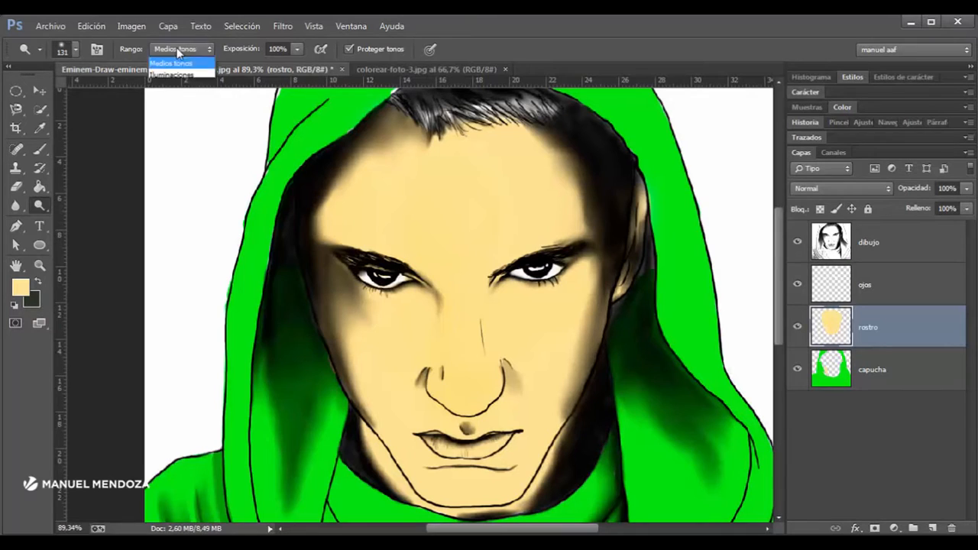
left_click(188, 75)
left_click_drag(456, 231, 469, 221)
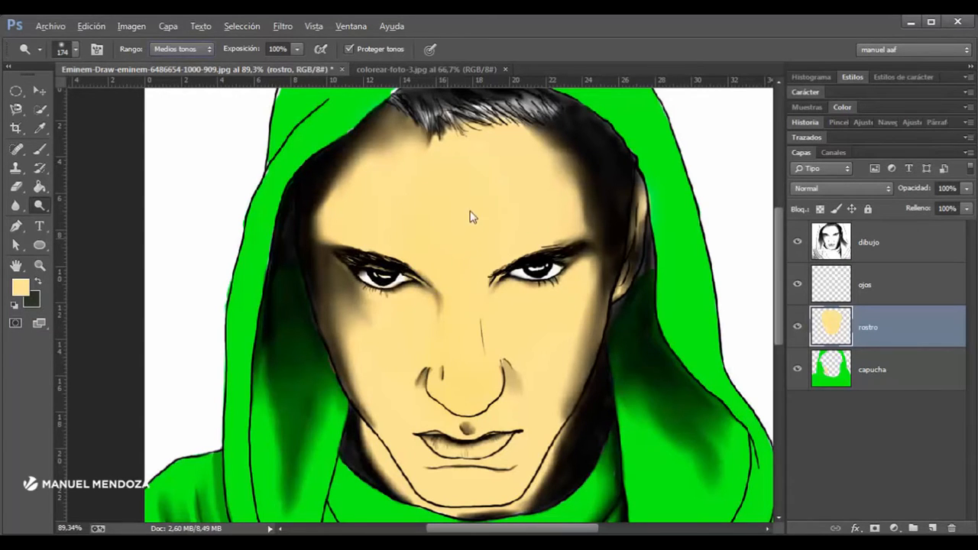
right_click(469, 214)
Step: Lighten the forehead, nose and cheeks with Dodge in Medios tonos and a 109 px brush, lowering the exposure to 41% for the last cheek
left_click(175, 48)
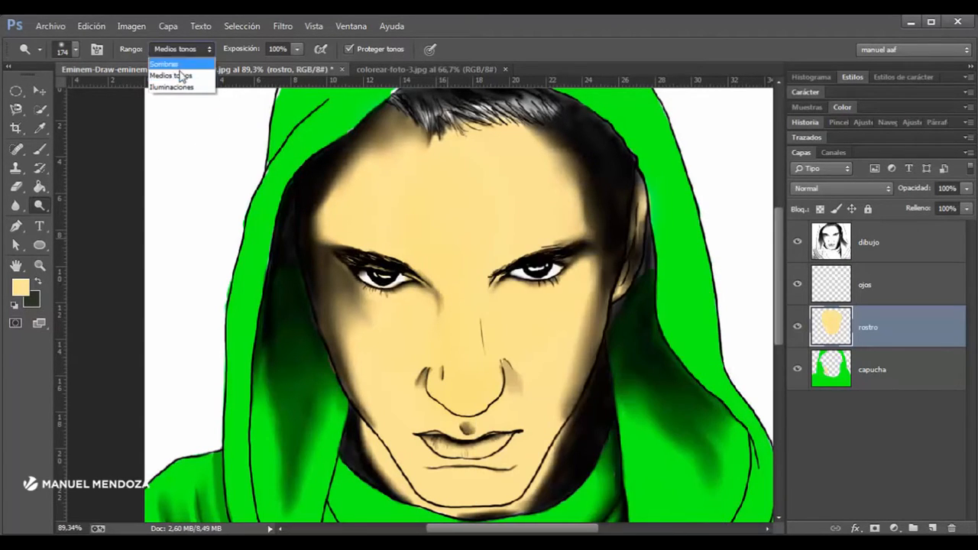
left_click(187, 75)
mouse_move(457, 191)
left_mouse_down()
mouse_move(465, 276)
mouse_move(457, 158)
mouse_move(476, 333)
left_mouse_up()
mouse_move(471, 300)
left_mouse_down()
mouse_move(496, 214)
mouse_move(414, 220)
mouse_move(441, 333)
mouse_move(461, 356)
mouse_move(388, 343)
left_mouse_up()
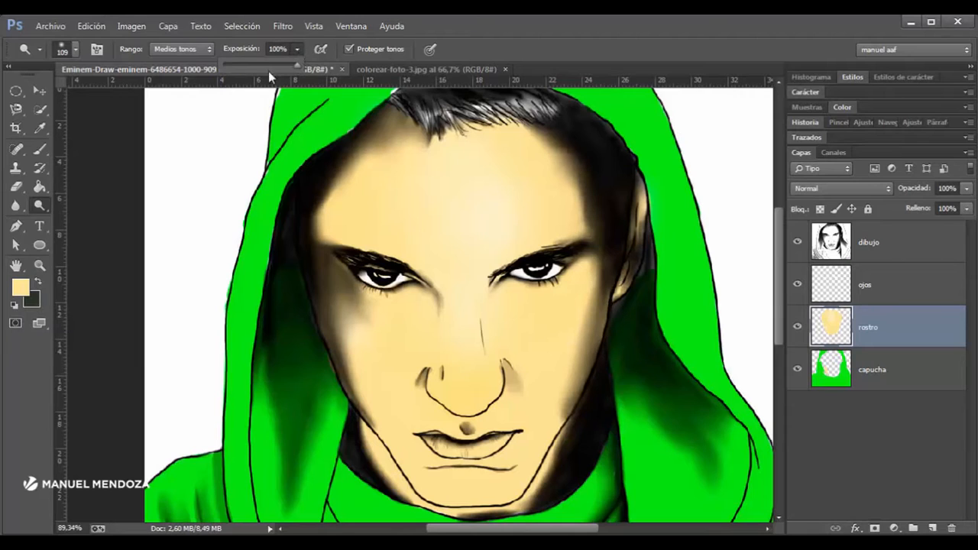
left_click(562, 336)
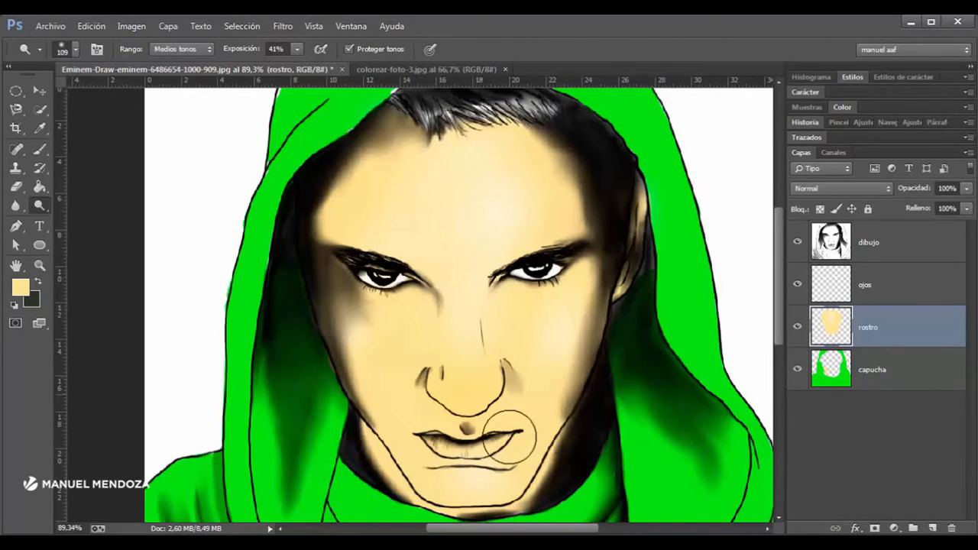
Step: Darken the lower right cheek beside the mouth on the rostro layer with a 127 px Burn brush in Iluminaciones at 100% exposure
scroll(457, 435, "down", 3)
scroll(403, 398, "up", 3)
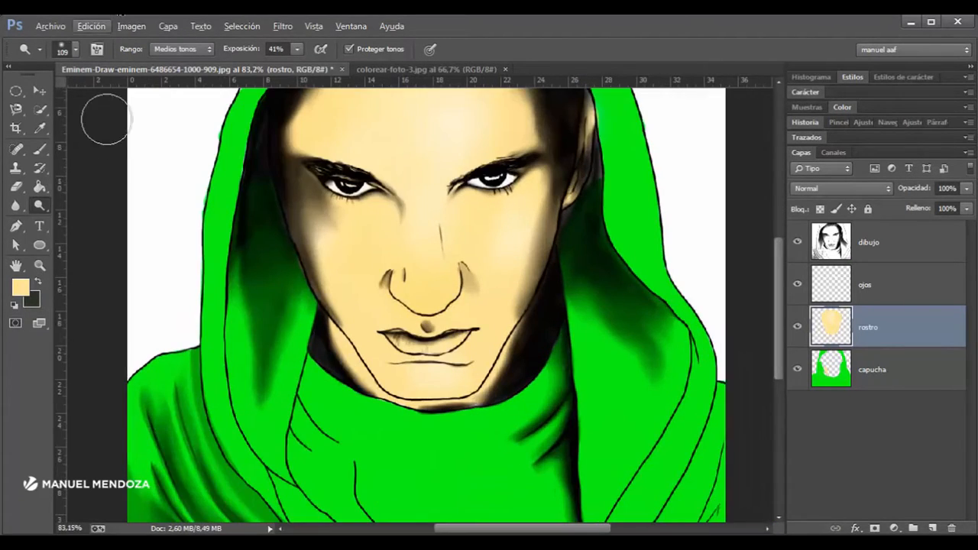
right_click(38, 205)
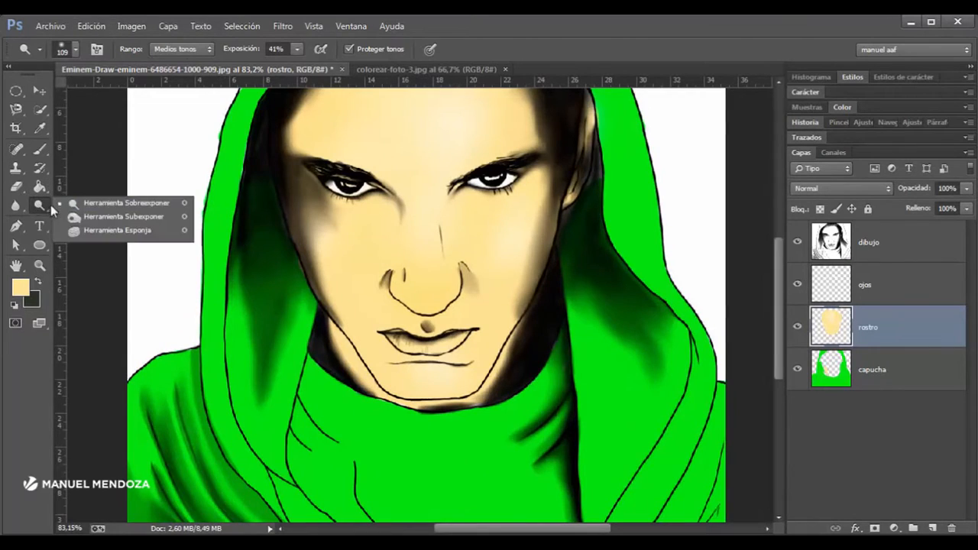
left_click(95, 216)
left_click_drag(369, 348, 356, 346)
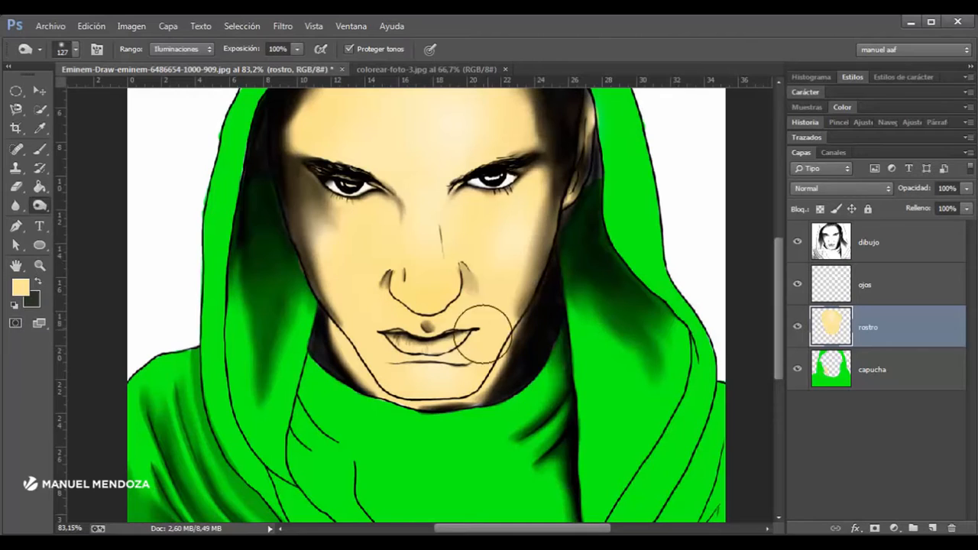
left_click_drag(487, 353, 495, 337)
key("ctrl+z")
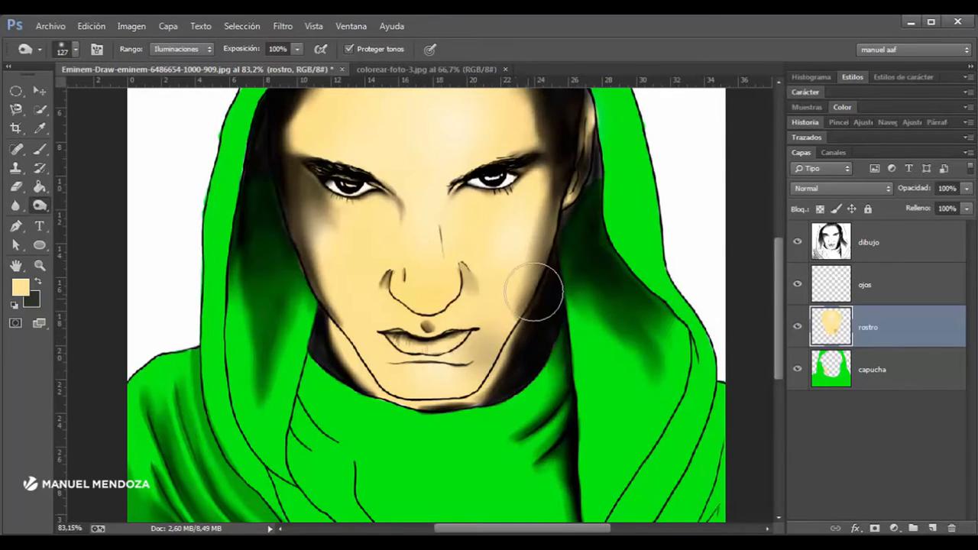
left_click_drag(533, 291, 514, 337)
Step: Burn shadows along both sides of the forehead and down the edge of the right cheek on the rostro layer
scroll(508, 168, "up", 2)
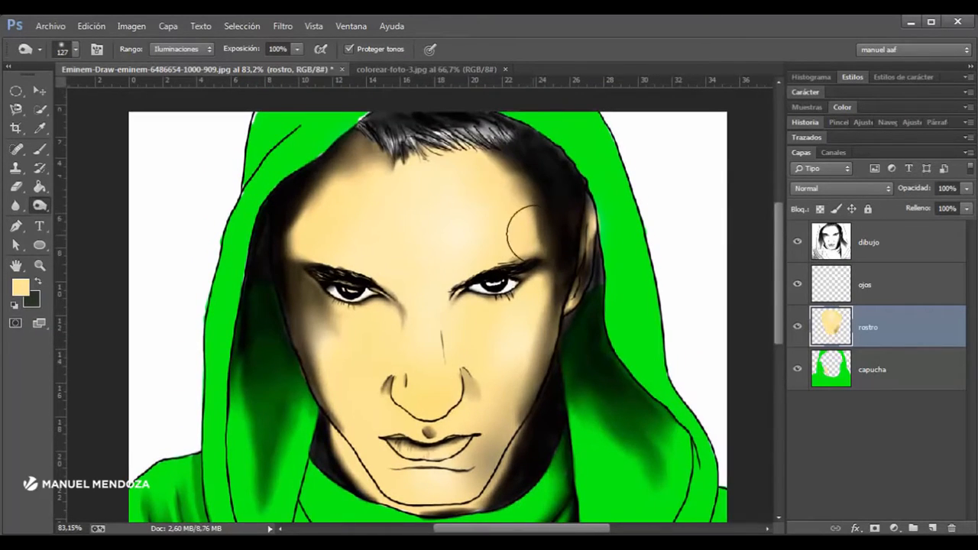
mouse_move(513, 219)
left_mouse_down()
mouse_move(506, 161)
mouse_move(467, 128)
left_mouse_up()
mouse_move(322, 235)
left_mouse_down()
mouse_move(356, 157)
mouse_move(378, 141)
mouse_move(426, 141)
mouse_move(507, 165)
mouse_move(421, 140)
mouse_move(383, 147)
left_mouse_up()
mouse_move(559, 328)
left_mouse_down()
mouse_move(504, 461)
mouse_move(486, 395)
left_mouse_up()
Step: Darken the outer edges of the green hood and the left shoulder on the capucha layer with the 127 px Burn brush
scroll(486, 395, "down", 3)
scroll(513, 375, "up", 3)
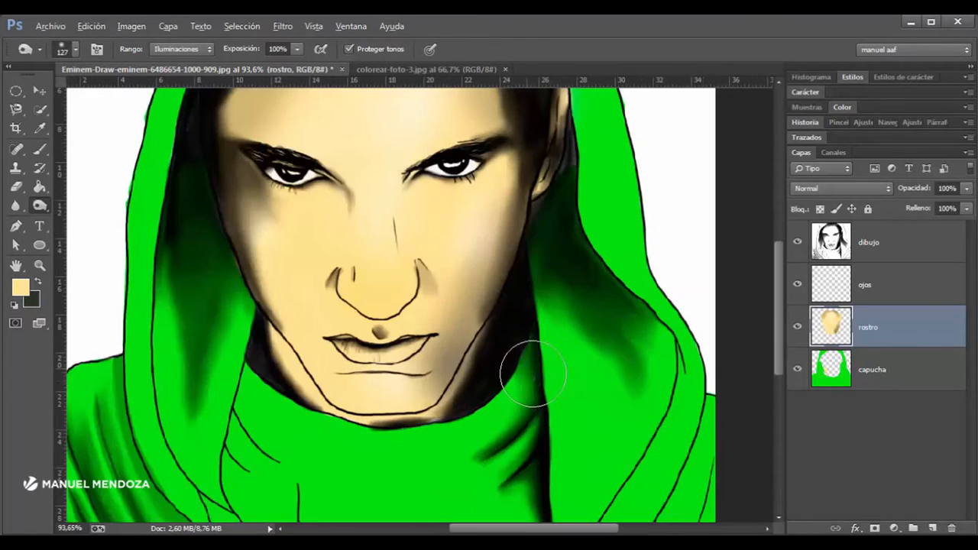
left_click(840, 386)
mouse_move(665, 458)
left_mouse_down()
mouse_move(652, 513)
mouse_move(680, 489)
mouse_move(712, 426)
mouse_move(638, 527)
mouse_move(686, 451)
mouse_move(703, 390)
mouse_move(647, 85)
left_mouse_up()
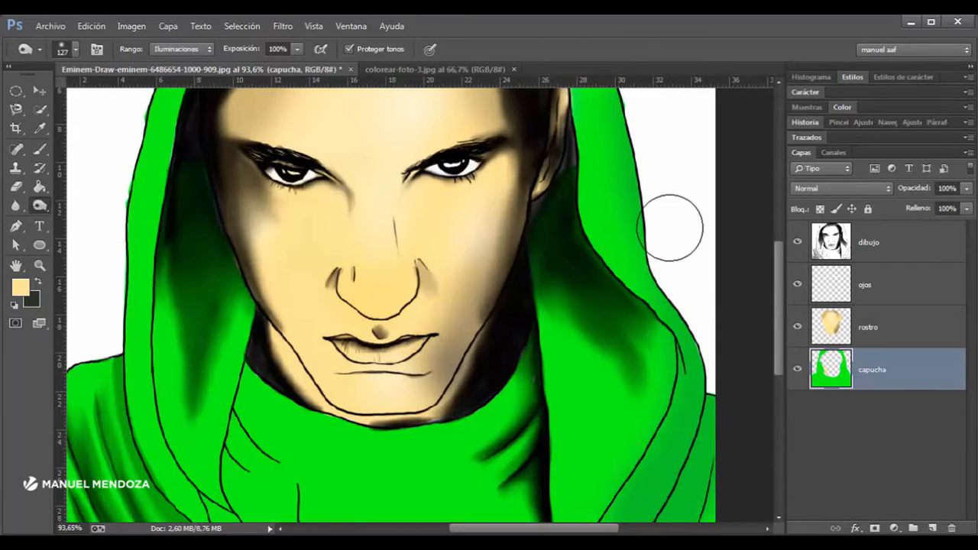
mouse_move(100, 405)
left_mouse_down()
mouse_move(136, 471)
mouse_move(129, 279)
mouse_move(163, 85)
mouse_move(130, 218)
mouse_move(116, 348)
mouse_move(129, 443)
mouse_move(170, 511)
left_mouse_up()
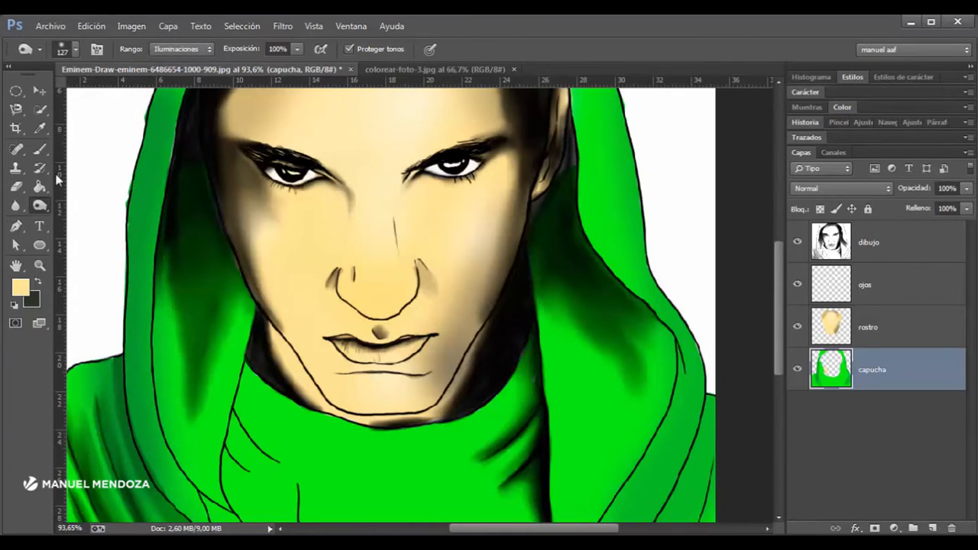
Step: Lighten the hood's front folds and upper right part on the capucha layer with a 109 px Dodge brush in Medios tonos at 41% exposure
left_click(40, 205)
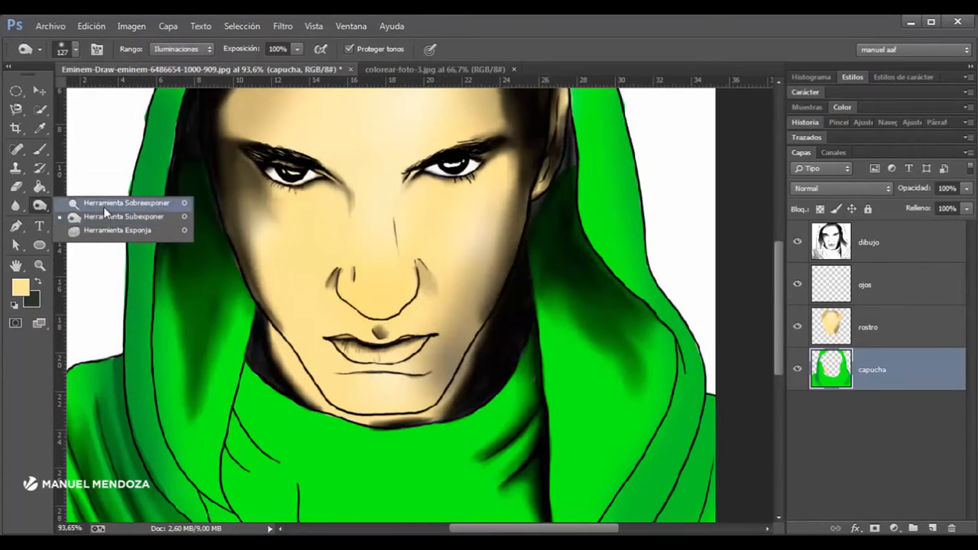
left_click(104, 203)
mouse_move(169, 368)
left_mouse_down()
mouse_move(199, 473)
mouse_move(203, 444)
mouse_move(218, 490)
mouse_move(184, 451)
mouse_move(192, 488)
mouse_move(173, 462)
mouse_move(191, 495)
mouse_move(172, 419)
mouse_move(211, 500)
left_mouse_up()
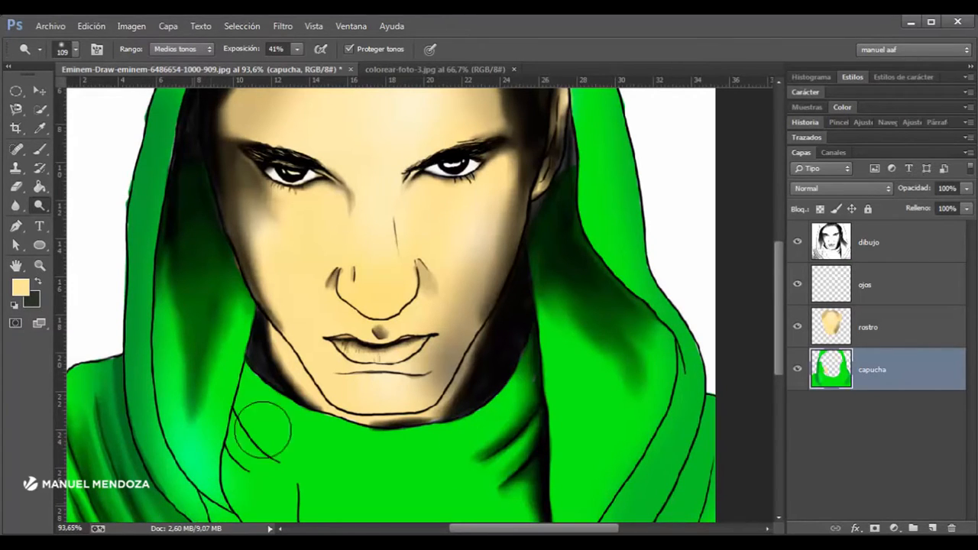
mouse_move(579, 401)
left_mouse_down()
mouse_move(580, 452)
mouse_move(581, 389)
mouse_move(566, 374)
mouse_move(567, 502)
mouse_move(567, 367)
mouse_move(568, 466)
mouse_move(569, 391)
mouse_move(595, 466)
mouse_move(569, 337)
mouse_move(617, 424)
left_mouse_up()
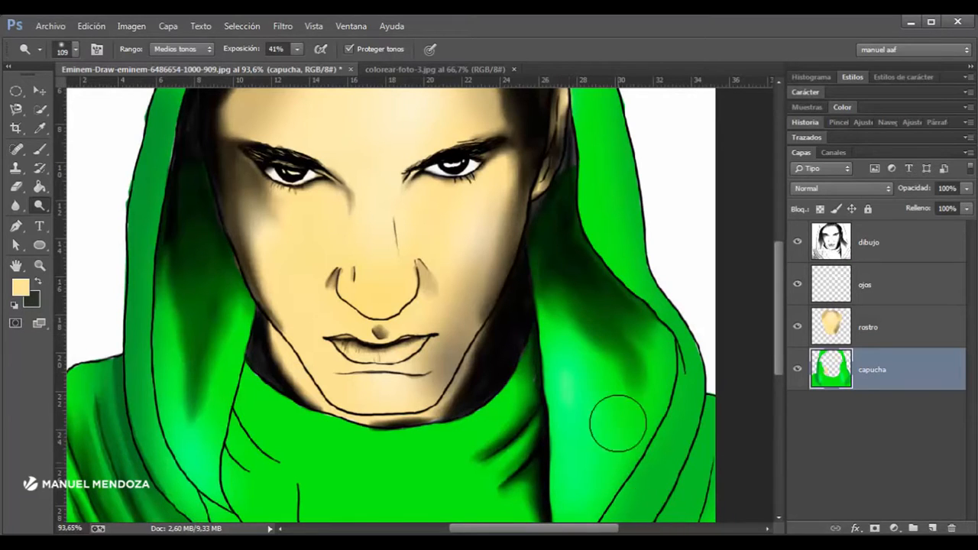
scroll(617, 424, "up", 5)
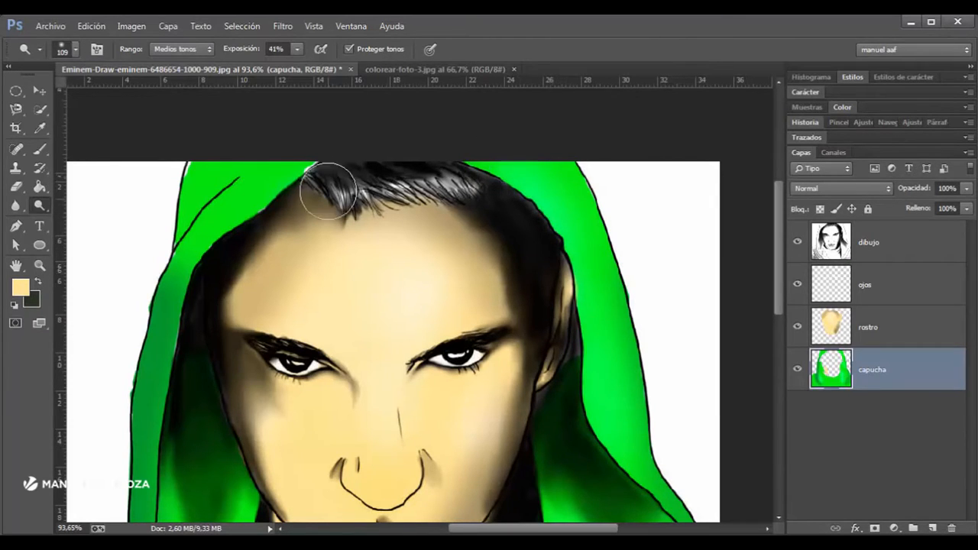
scroll(273, 291, "down", 5)
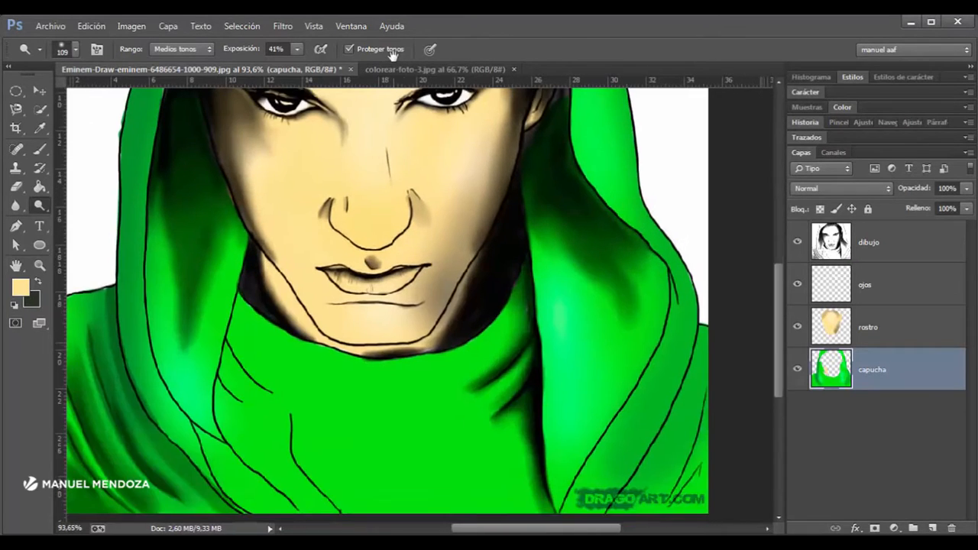
Step: Add a new layer above the ojos layer and set the foreground color to bright red ff0101
scroll(476, 305, "down", 3)
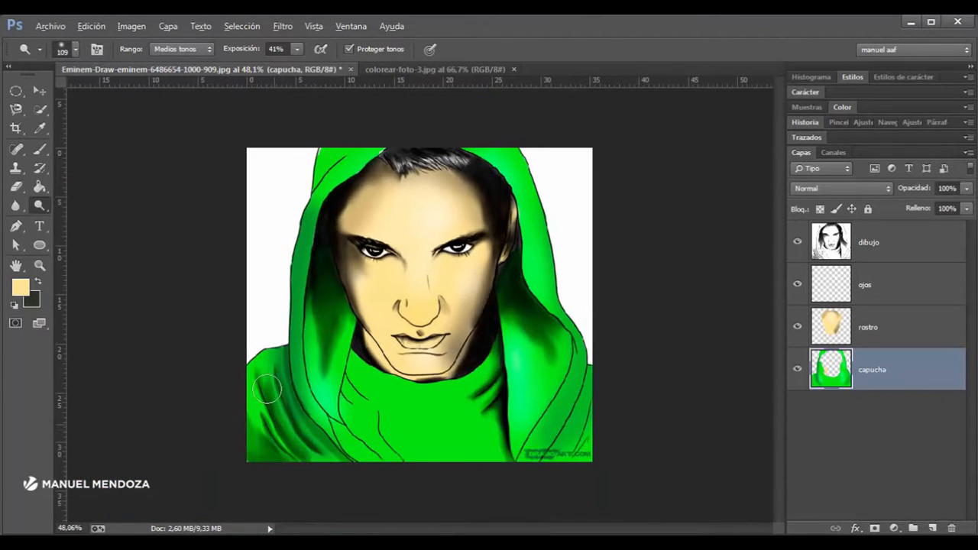
scroll(424, 286, "up", 2)
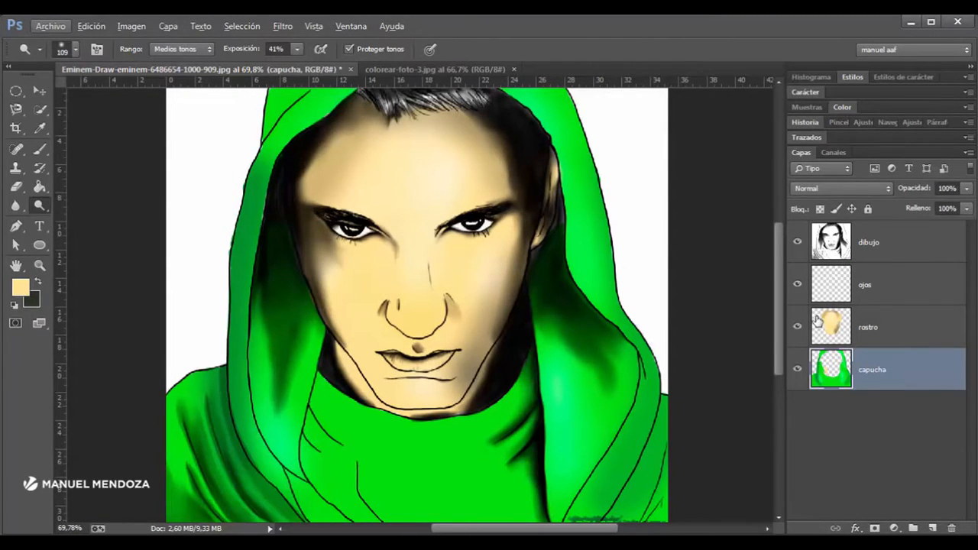
left_click(953, 290)
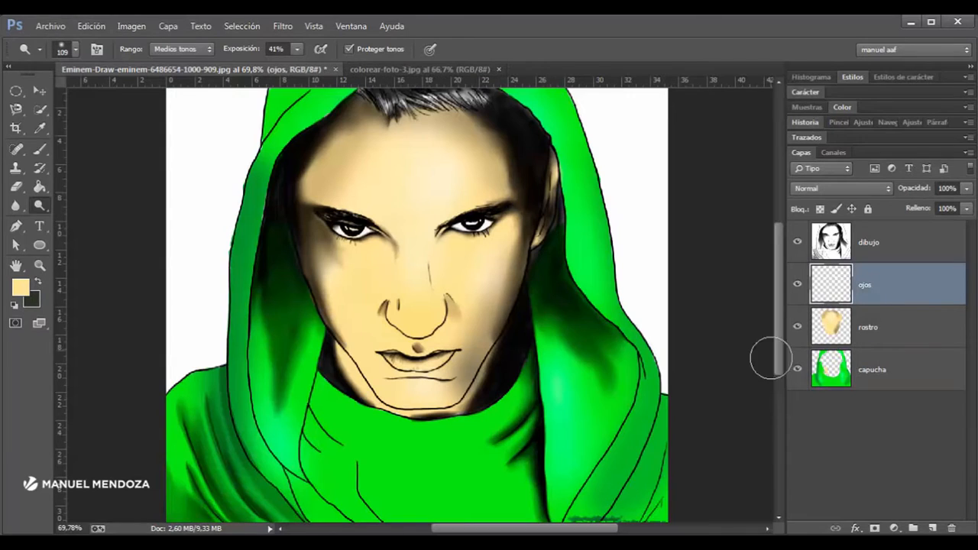
left_click(931, 528)
key("i")
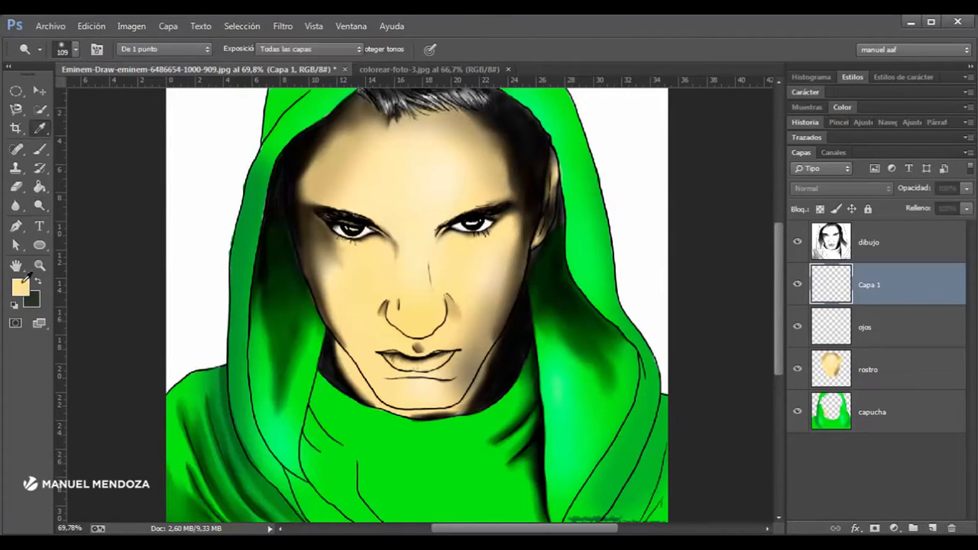
left_click(21, 286)
left_click(256, 178)
double_click(331, 217)
type("240505")
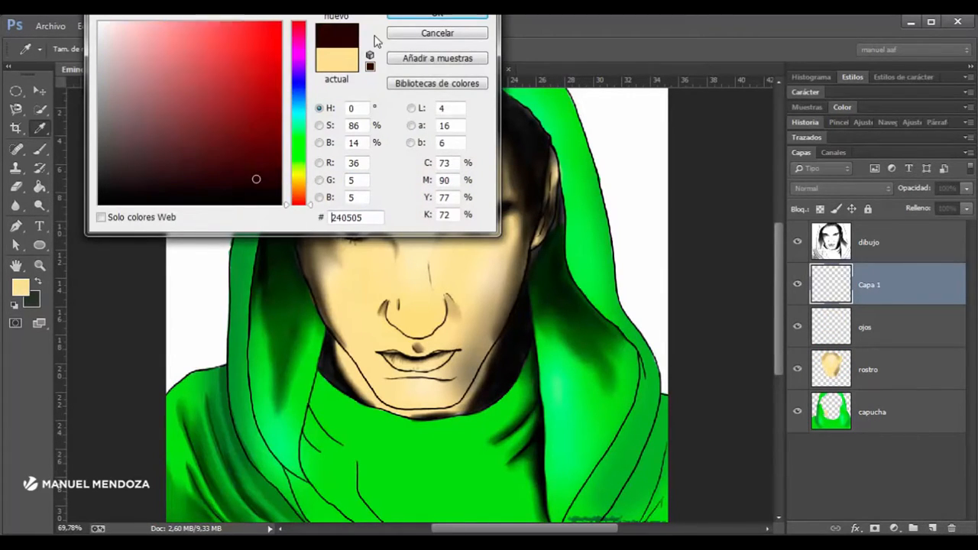
left_click(281, 23)
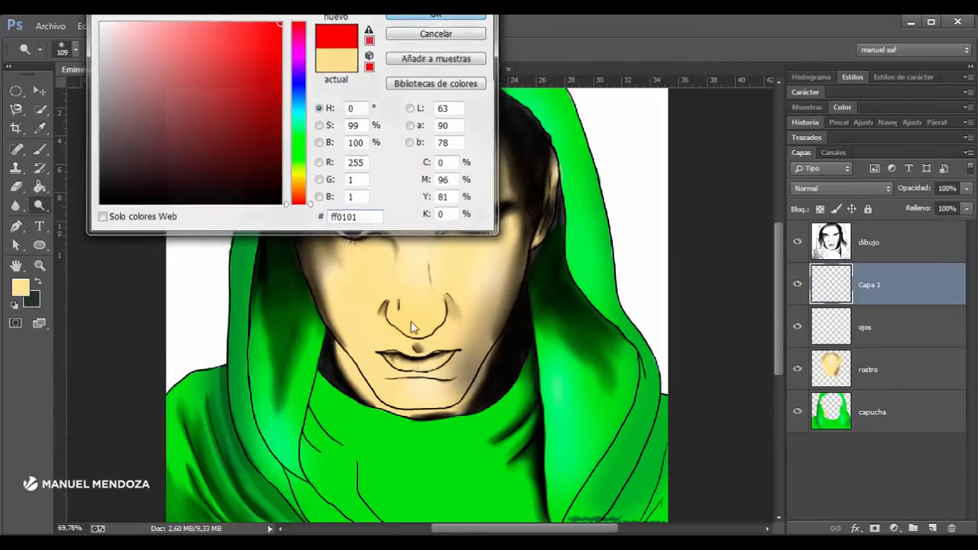
left_click(412, 15)
Step: Rename the new layer above ojos as boca
key("o")
scroll(420, 347, "up", 5)
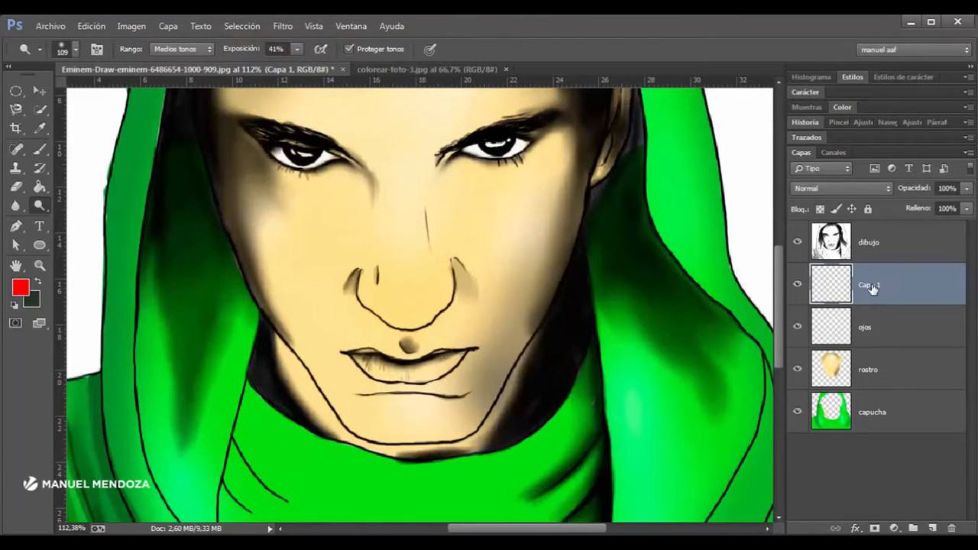
left_click(873, 285)
type("boca")
key("Return")
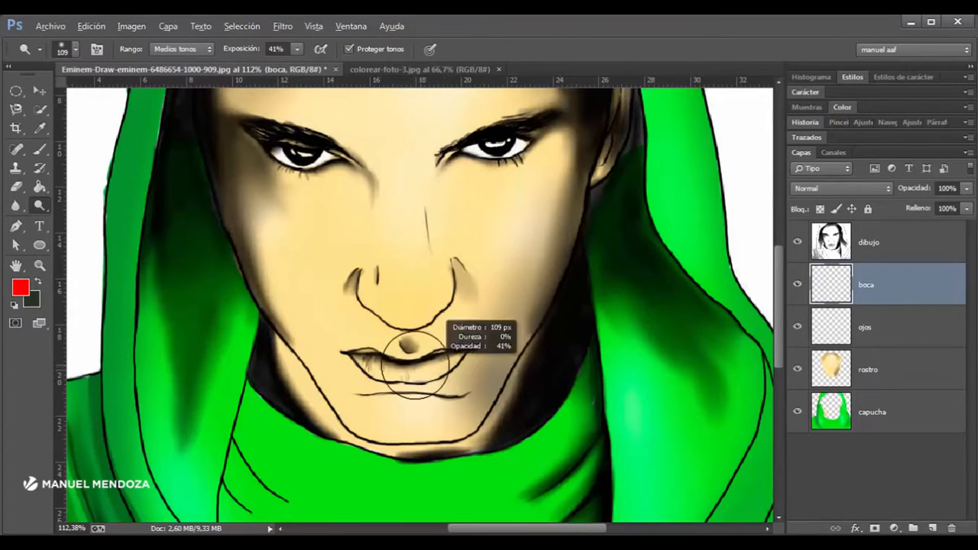
Step: Paint the lips red on the boca layer with a 20 px brush, refining the edges at 6 px
right_click(376, 369)
key("ctrl+plus")
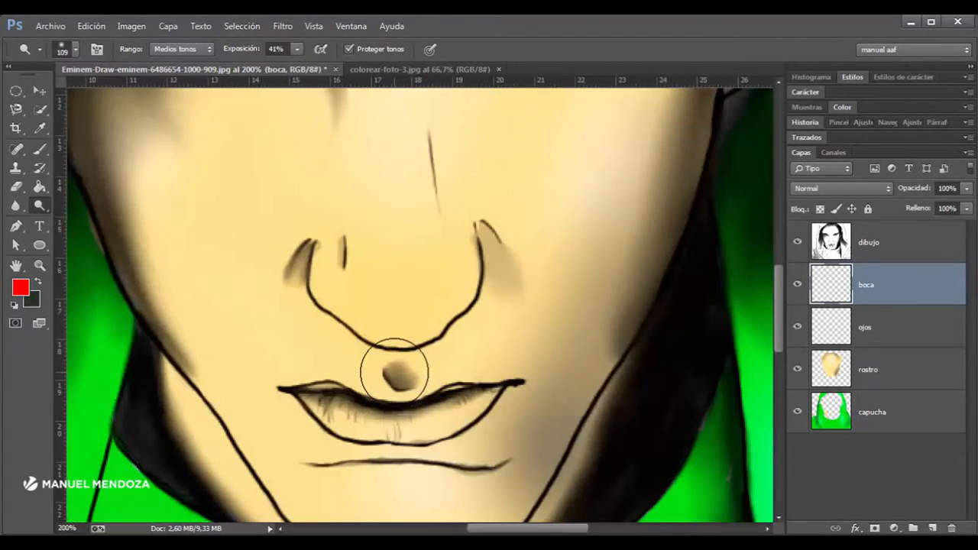
key("ctrl+plus")
left_click_drag(510, 375, 499, 260)
left_click_drag(435, 337, 423, 331)
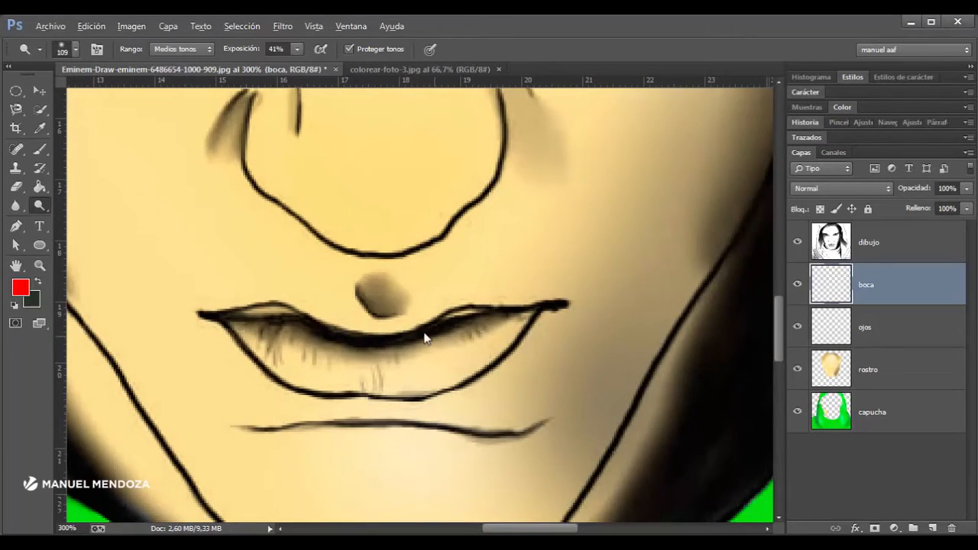
mouse_move(250, 364)
left_mouse_down()
mouse_move(279, 348)
mouse_move(315, 359)
left_mouse_up()
left_click(40, 149)
mouse_move(269, 333)
left_mouse_down()
mouse_move(317, 365)
mouse_move(341, 366)
mouse_move(259, 334)
mouse_move(326, 366)
mouse_move(423, 362)
mouse_move(303, 365)
mouse_move(342, 376)
mouse_move(407, 369)
mouse_move(491, 333)
mouse_move(459, 364)
mouse_move(412, 376)
mouse_move(458, 339)
mouse_move(500, 327)
mouse_move(434, 369)
mouse_move(241, 327)
mouse_move(274, 321)
mouse_move(284, 359)
left_mouse_up()
right_click(267, 317)
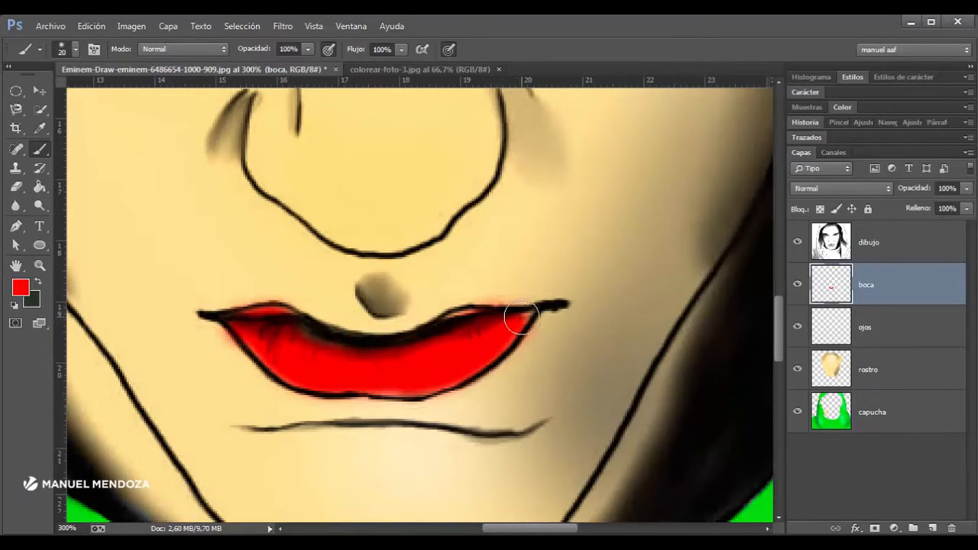
left_click_drag(499, 325, 452, 314)
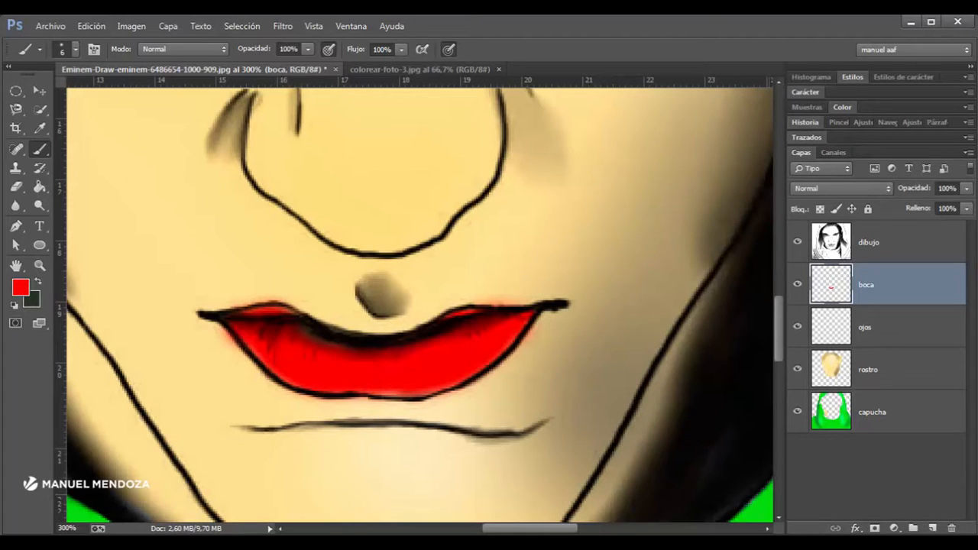
Step: Add a new layer above boca and set the foreground color to black 000000
left_click(932, 528)
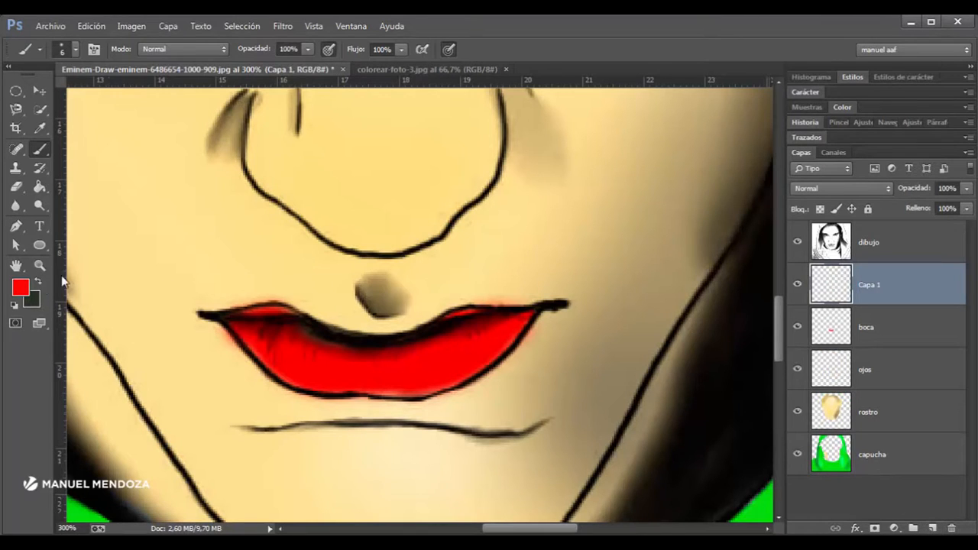
left_click(21, 287)
left_click(281, 203)
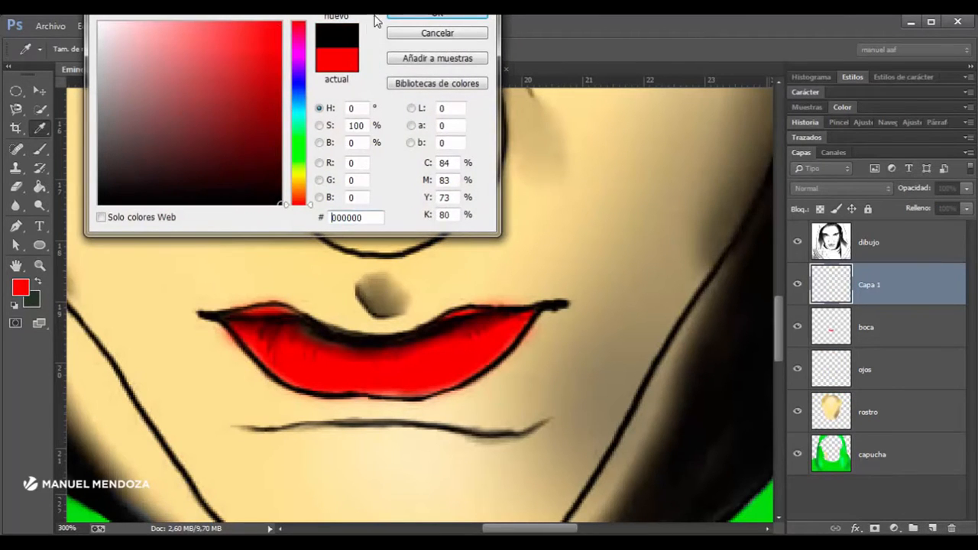
key("Return")
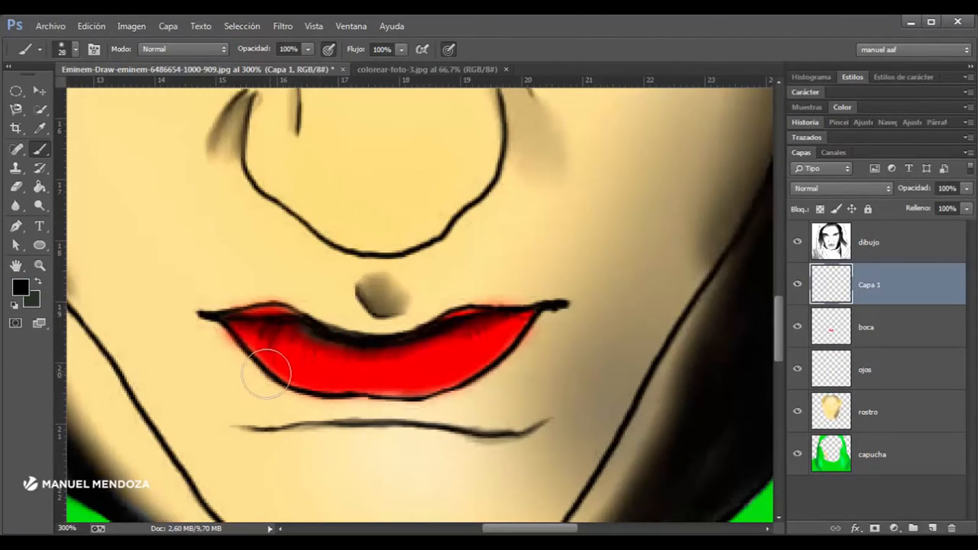
Step: Load the painted lips of the boca layer as a selection and rename the empty layer above it as sombra
left_click(841, 332)
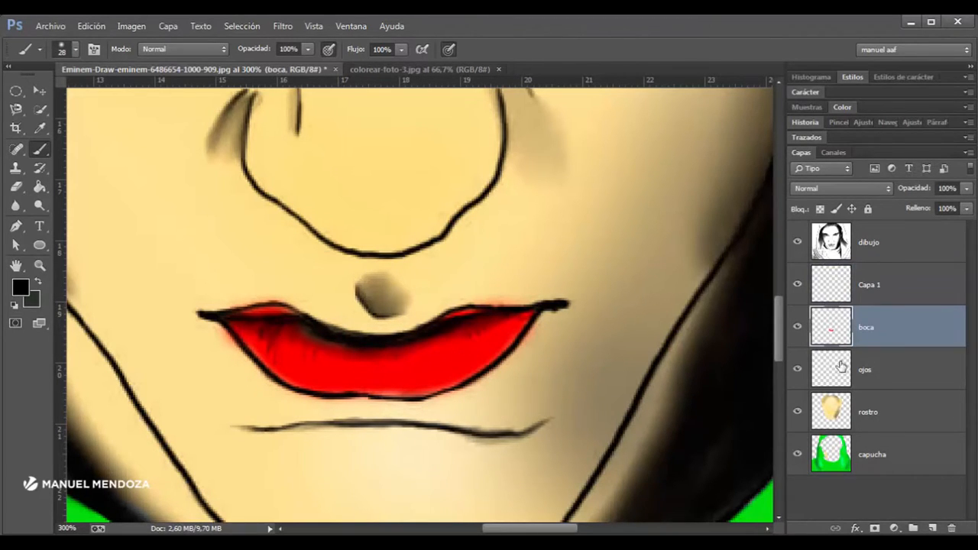
left_click(825, 342, "ctrl")
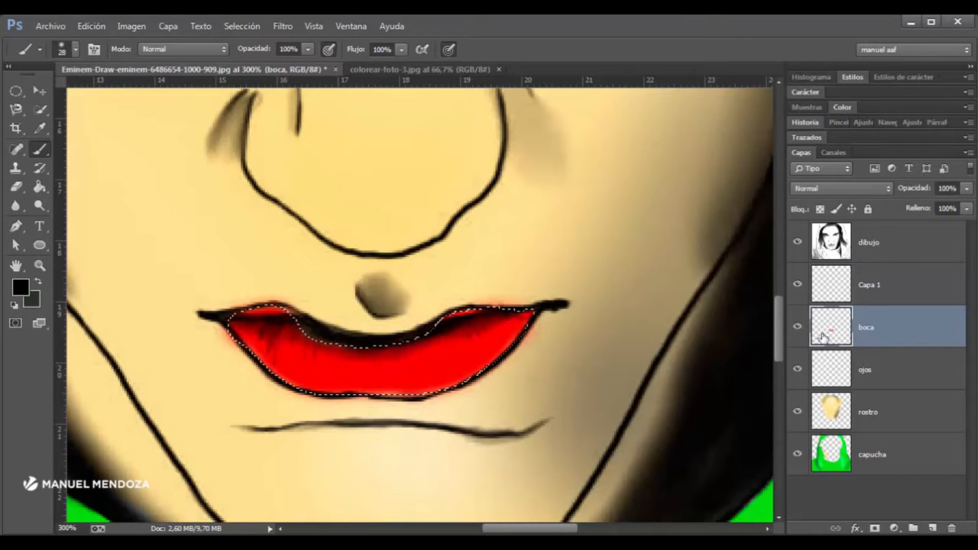
left_click(874, 288)
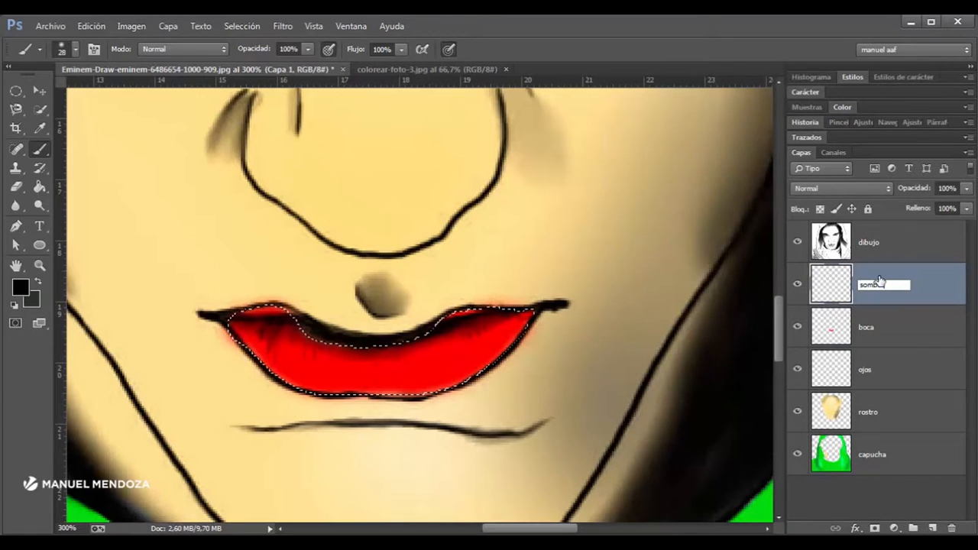
key("Return")
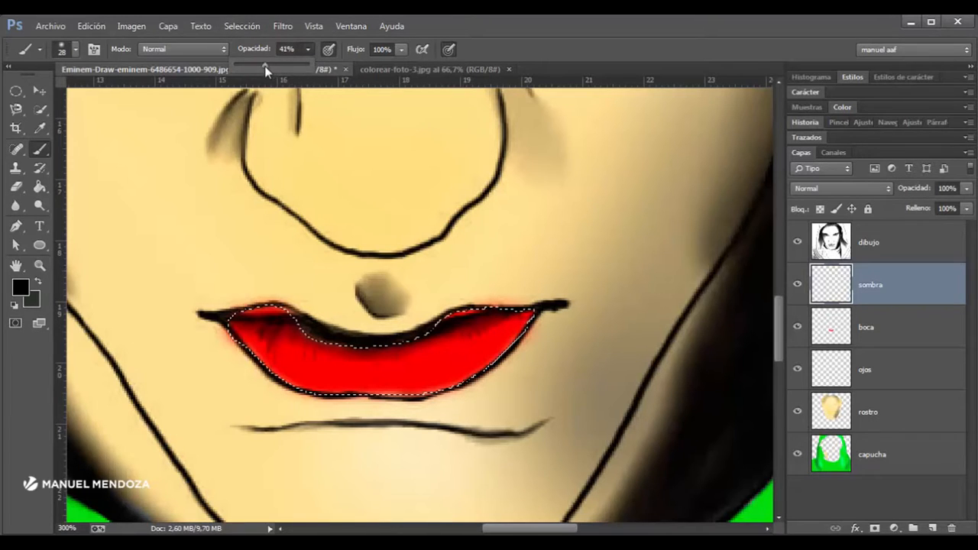
Step: Shade the corners and lower edges of the lips on the sombra layer with a 28 px black brush at 41% opacity
mouse_move(541, 335)
left_mouse_down()
mouse_move(487, 391)
mouse_move(445, 408)
left_mouse_up()
left_click_drag(236, 356, 362, 427)
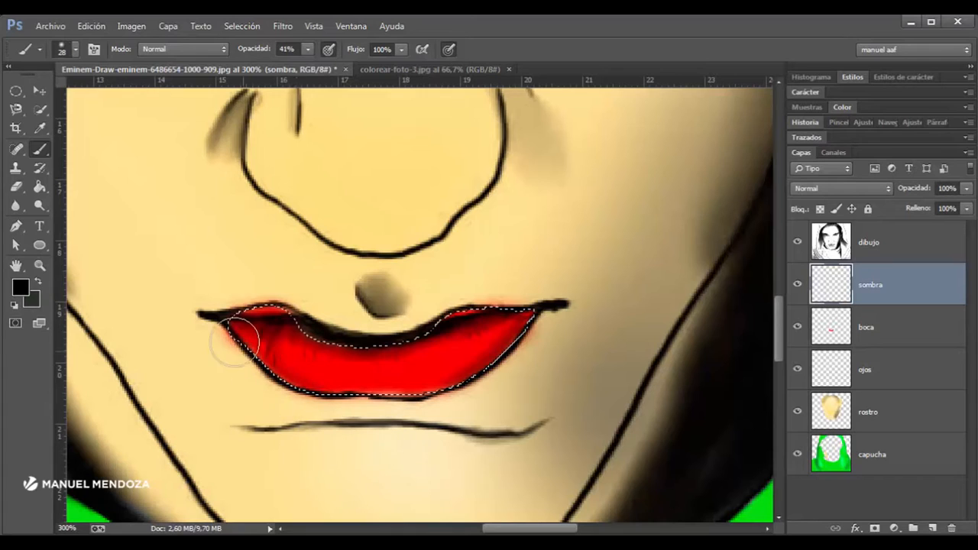
mouse_move(238, 334)
left_mouse_down()
mouse_move(257, 369)
mouse_move(380, 420)
left_mouse_up()
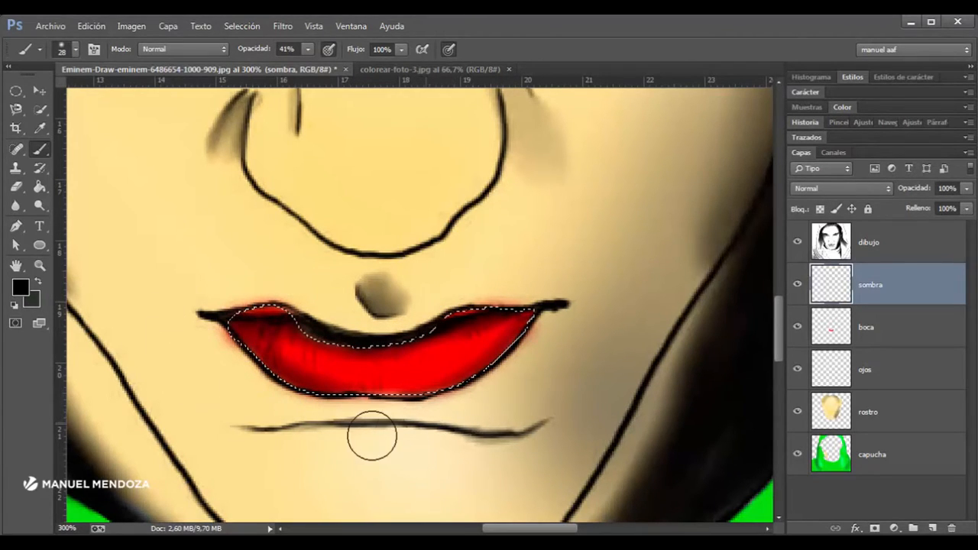
Step: Erase excess shadow from the middle of the lower lip with an 18 px eraser at 5% hardness, and clear the selection
left_click(16, 186)
right_click(382, 399)
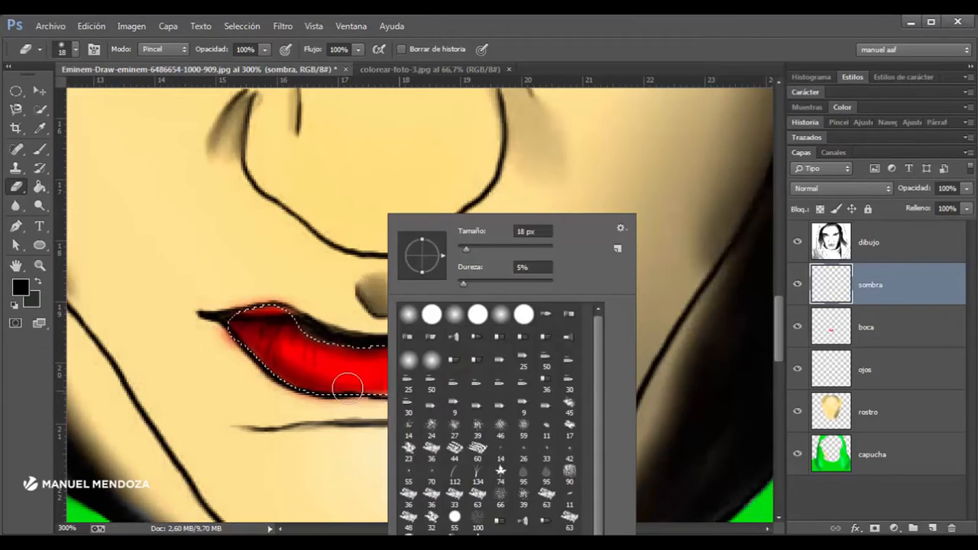
left_click_drag(348, 386, 369, 398)
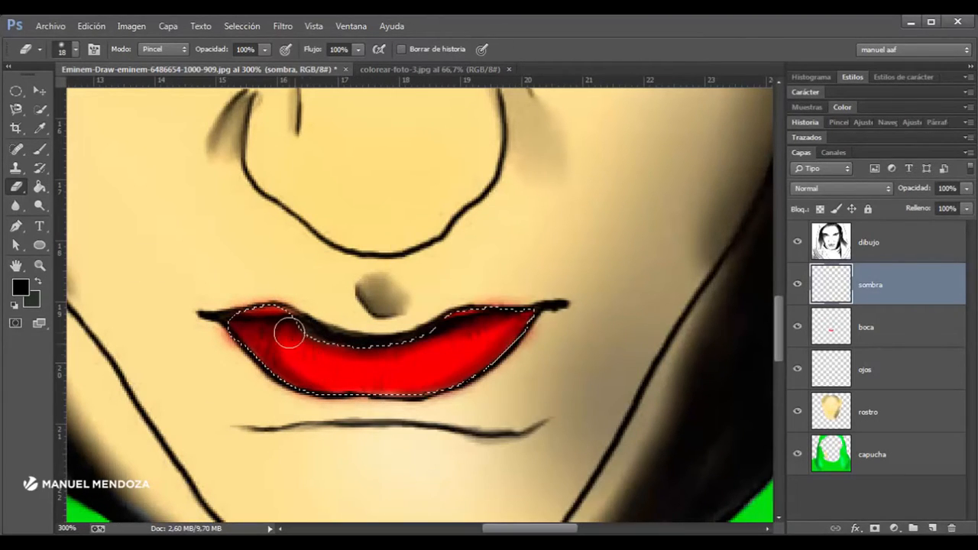
key("ctrl+d")
Step: Compare the lips with and without the shading by toggling the sombra layer's visibility
key("ctrl+minus")
key("ctrl+minus")
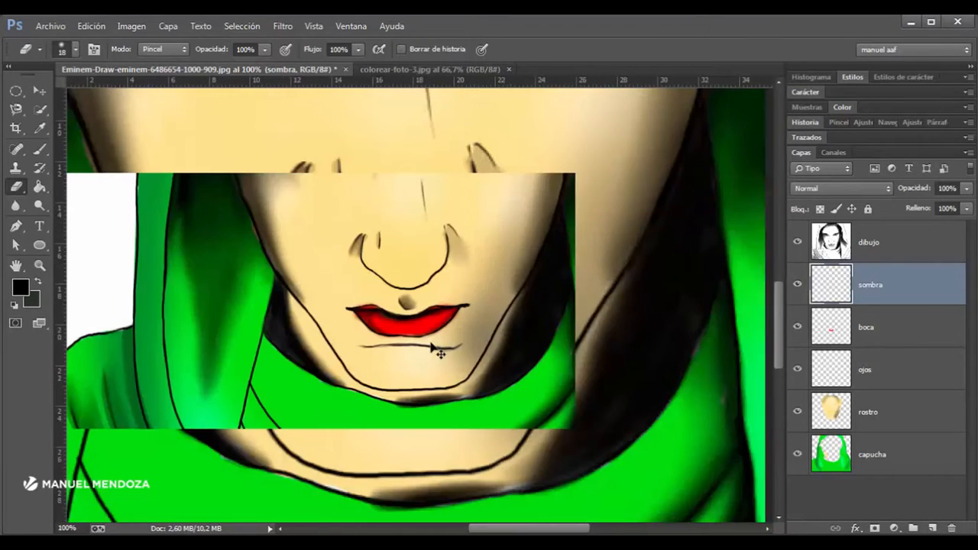
key("ctrl+plus")
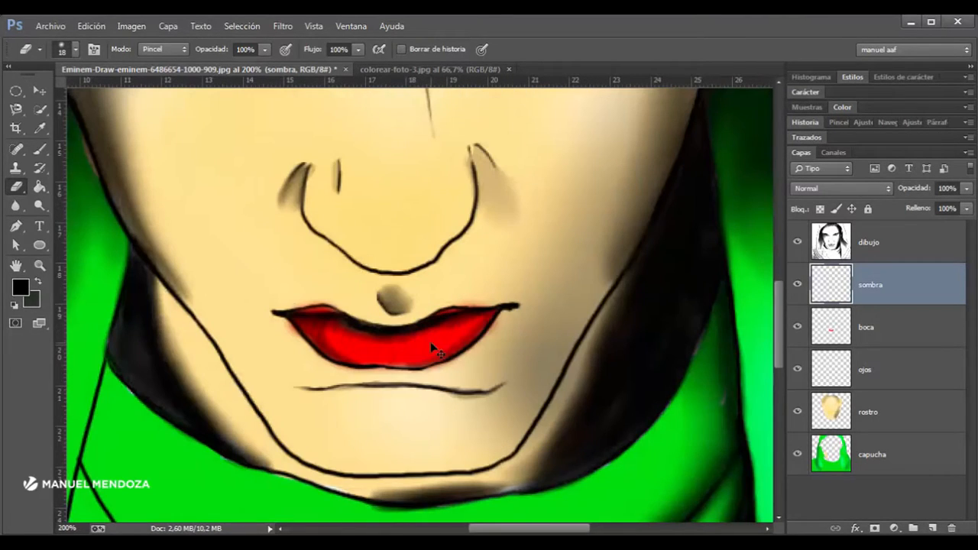
left_click(794, 290)
left_click(794, 291)
left_click(794, 291)
left_click(794, 291)
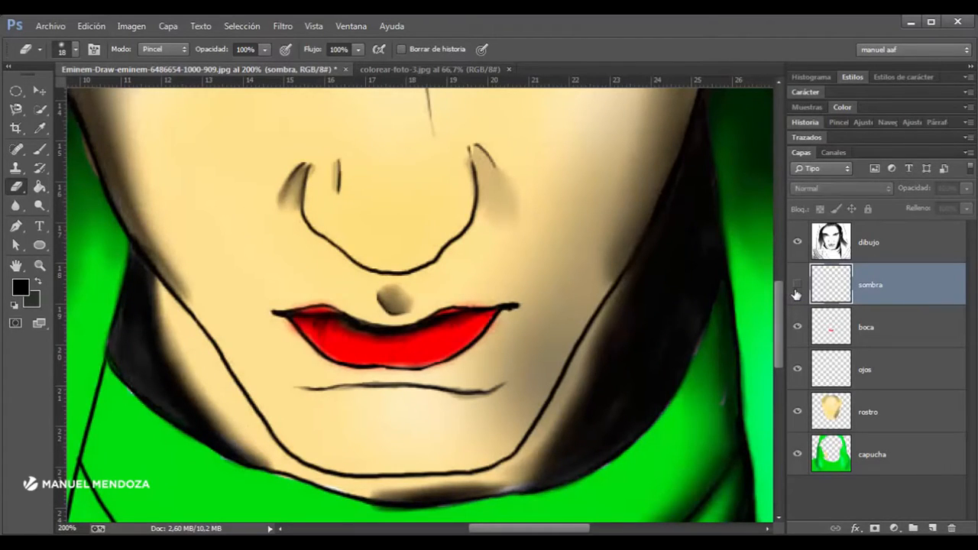
left_click(794, 290)
left_click(794, 290)
left_click(795, 290)
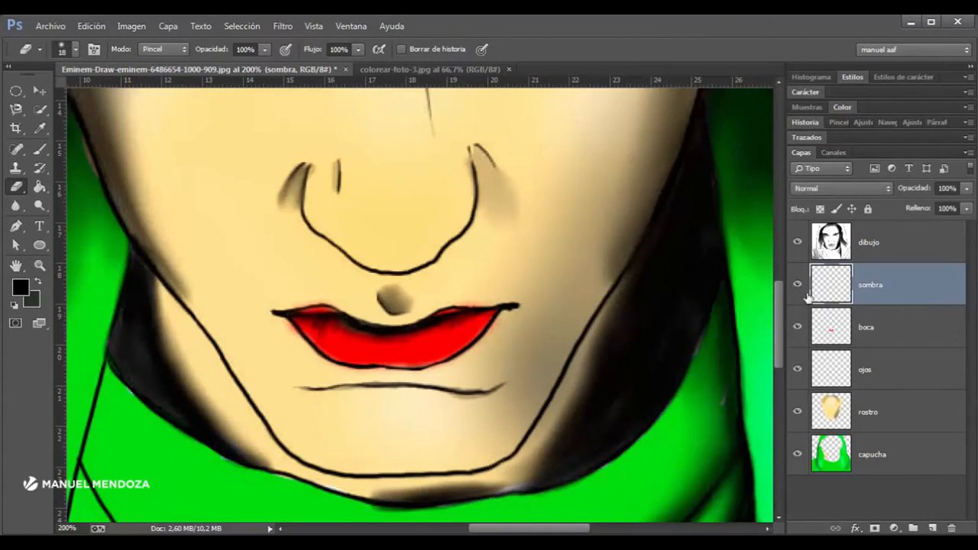
Step: Try different opacity levels on the sombra layer, ending at 100%, and keep that layer selected
left_click(965, 208)
left_click_drag(924, 208, 967, 205)
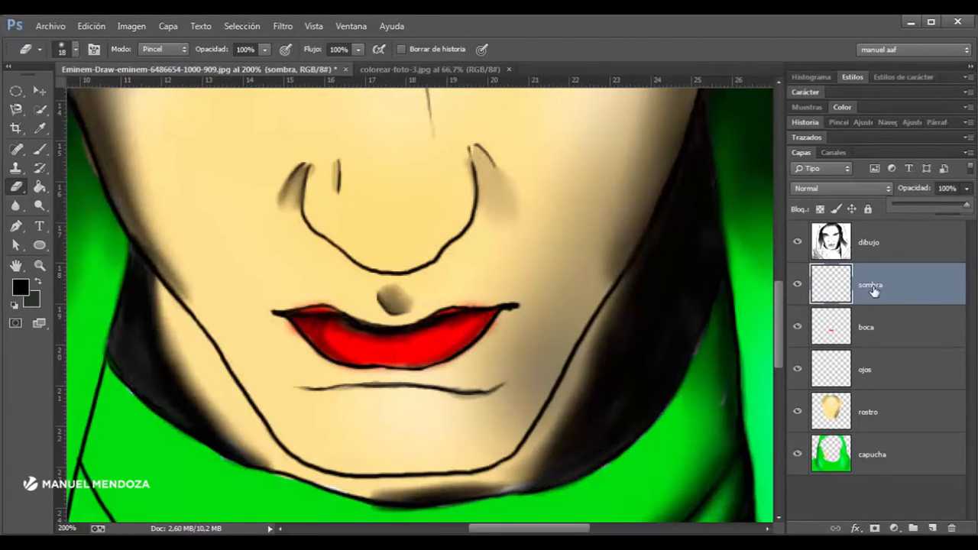
left_click(871, 412)
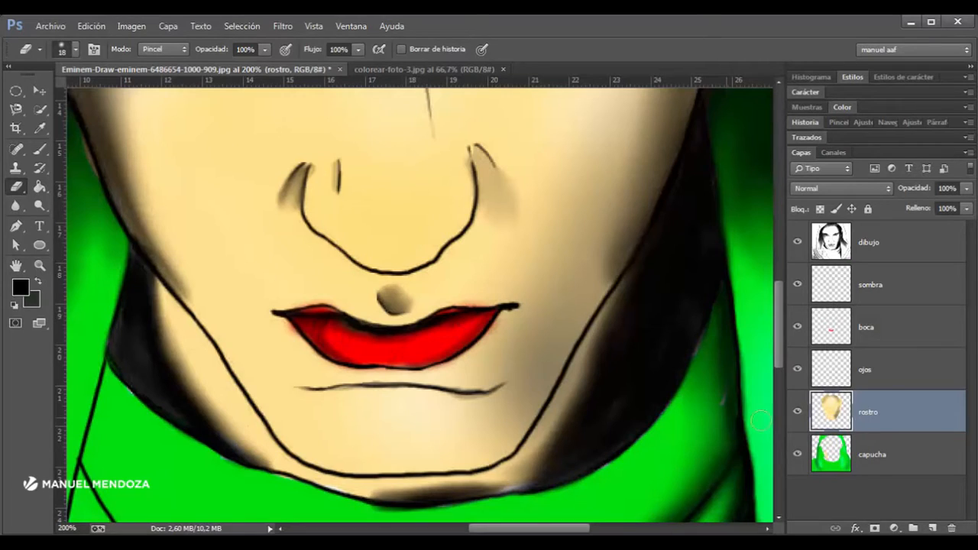
left_click(878, 286)
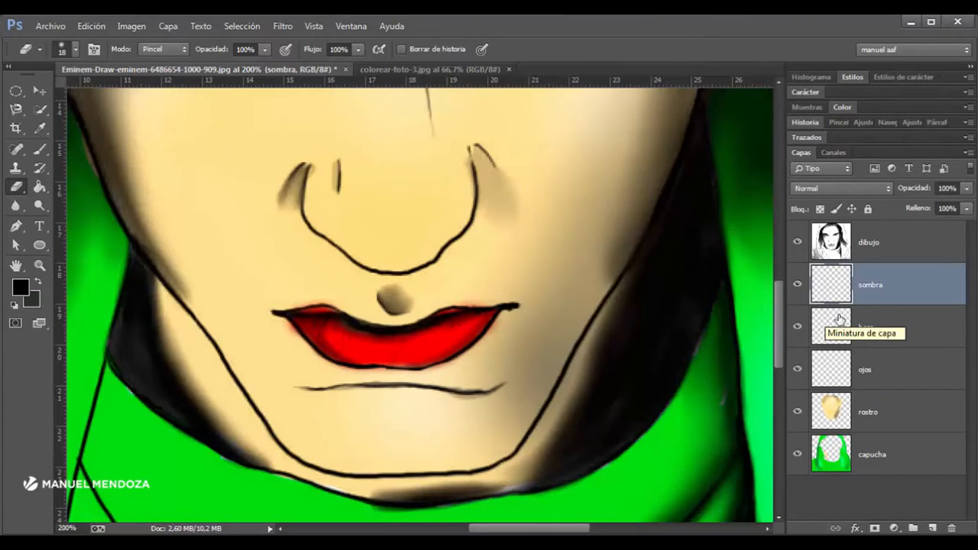
Step: Create a layer group above boca, place the sombra layer inside it, collapse it and test its visibility
left_click(913, 528)
left_click_drag(840, 306, 828, 275)
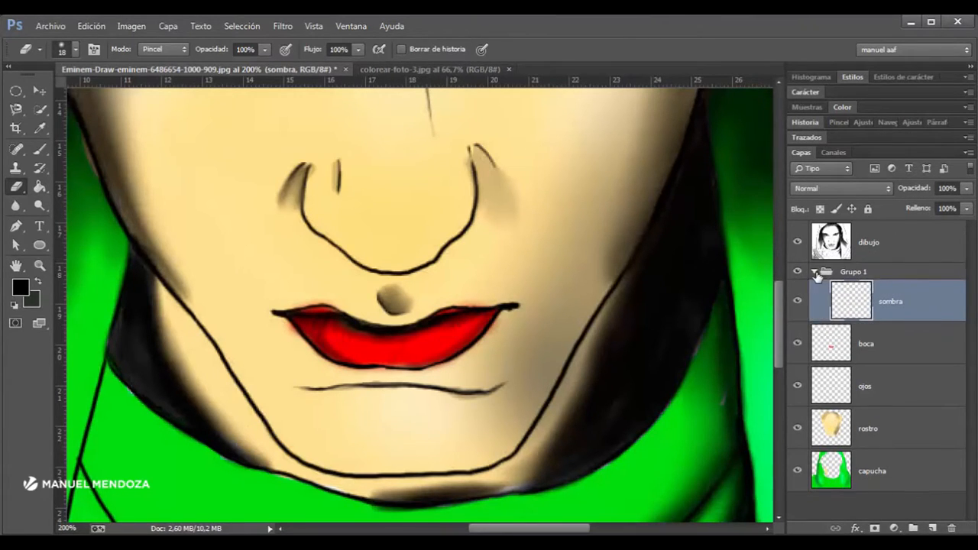
left_click(815, 272)
left_click(799, 271)
left_click(800, 272)
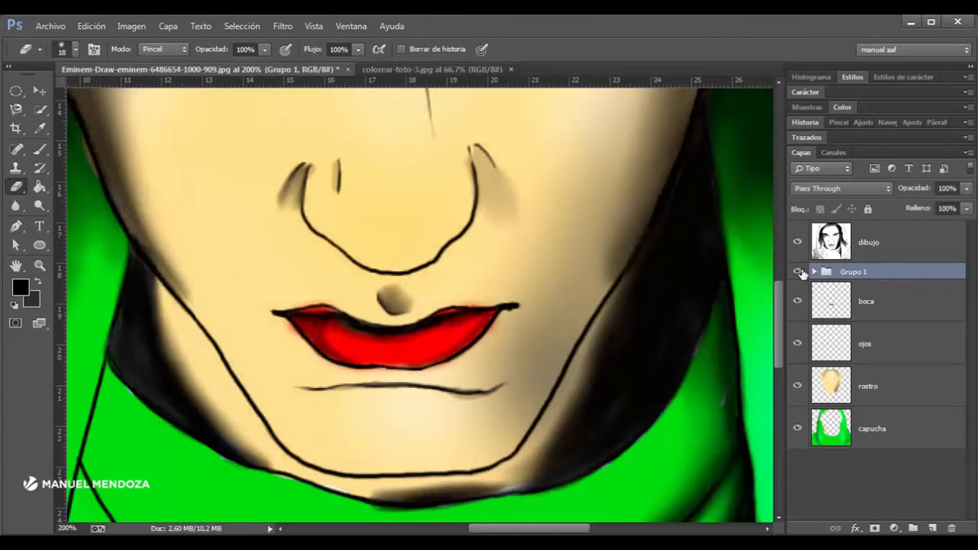
Step: Add a new empty layer directly above the capucha layer
key("ctrl+minus")
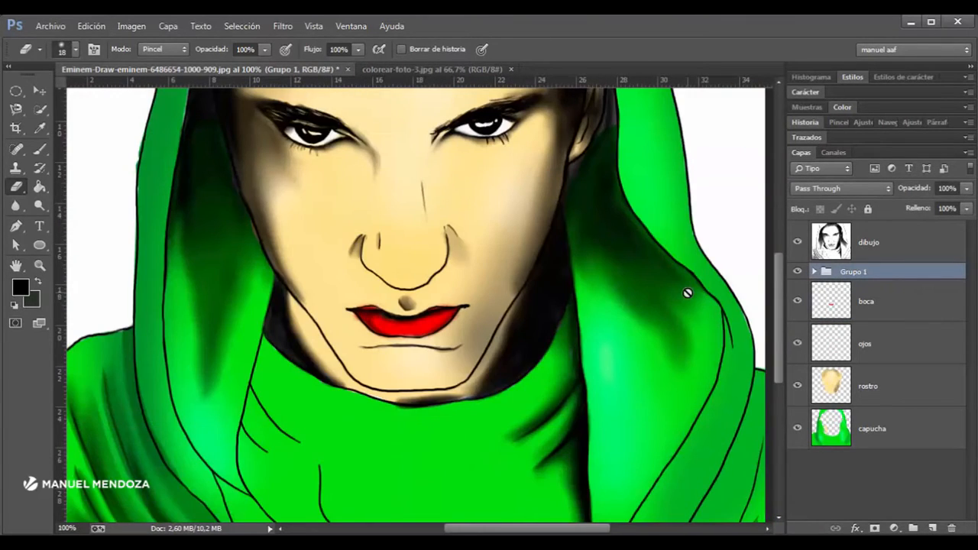
key("ctrl+minus")
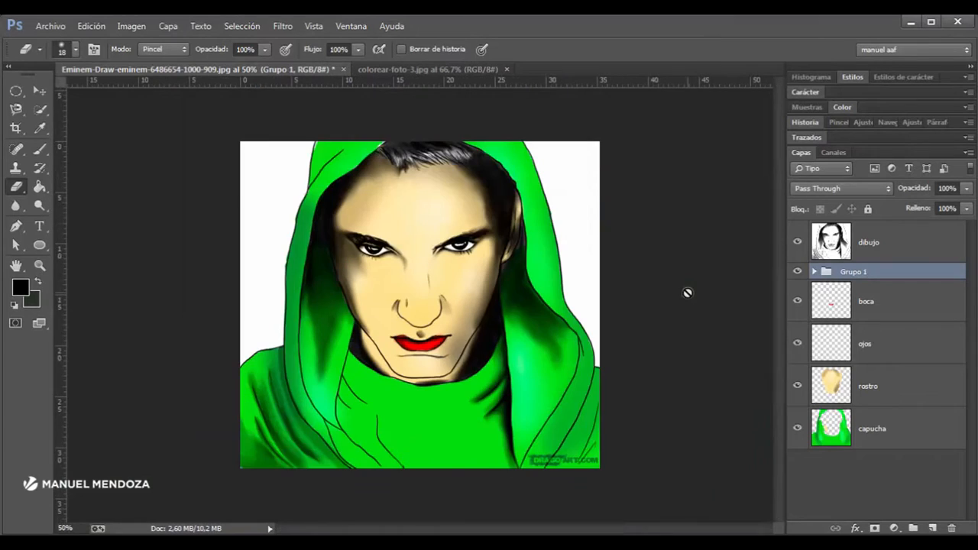
left_click(866, 446)
left_click(930, 529)
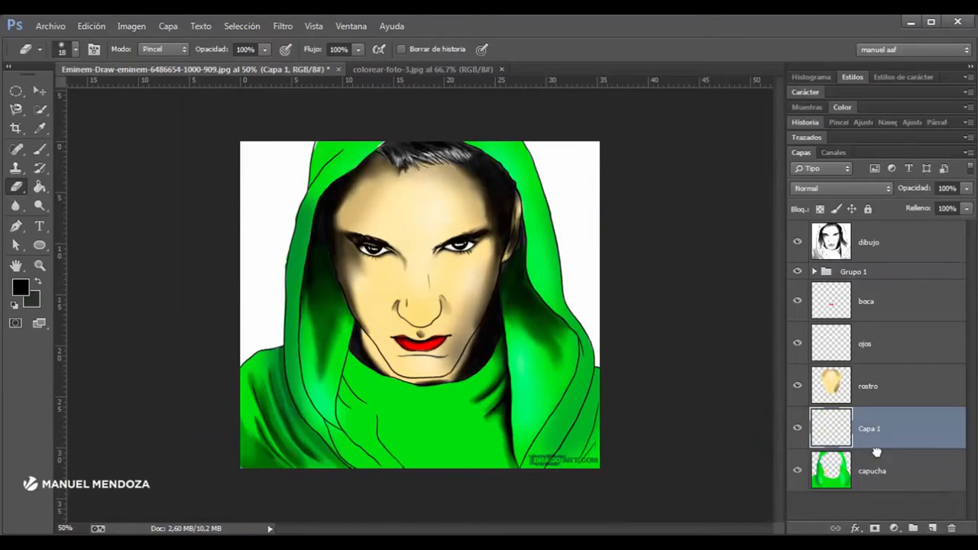
Step: Move the empty Capa 1 layer beneath capucha and hide the capucha, rostro, ojos and boca layers
left_click_drag(886, 429, 879, 481)
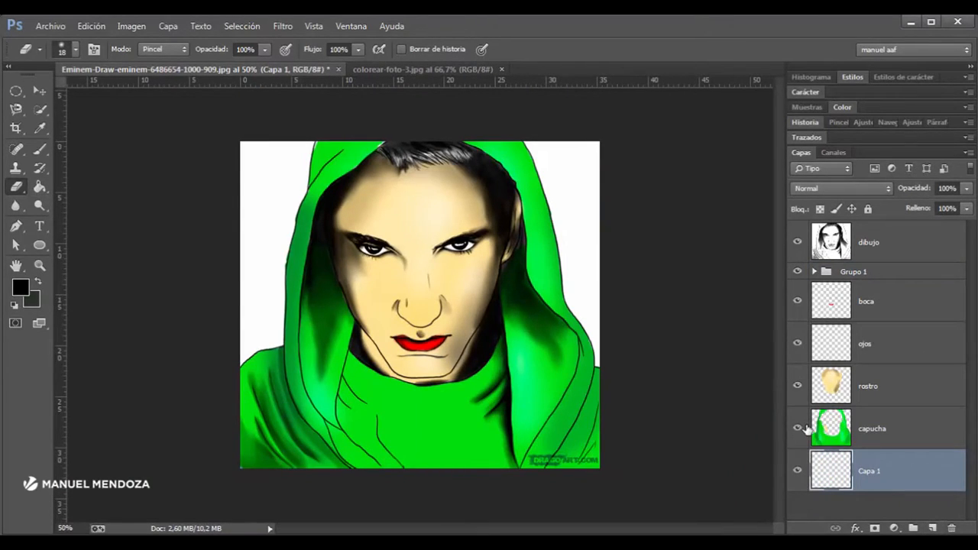
left_click_drag(798, 429, 797, 306)
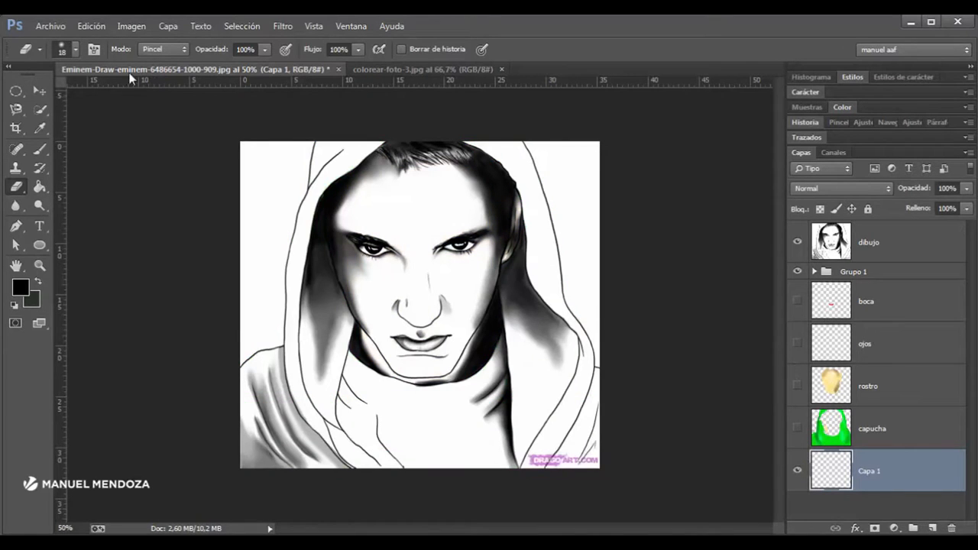
Step: Set up the Gradient tool with the "Azul, rojo, amarillo" preset, comparing it with a few other multicolor presets
left_click(39, 187)
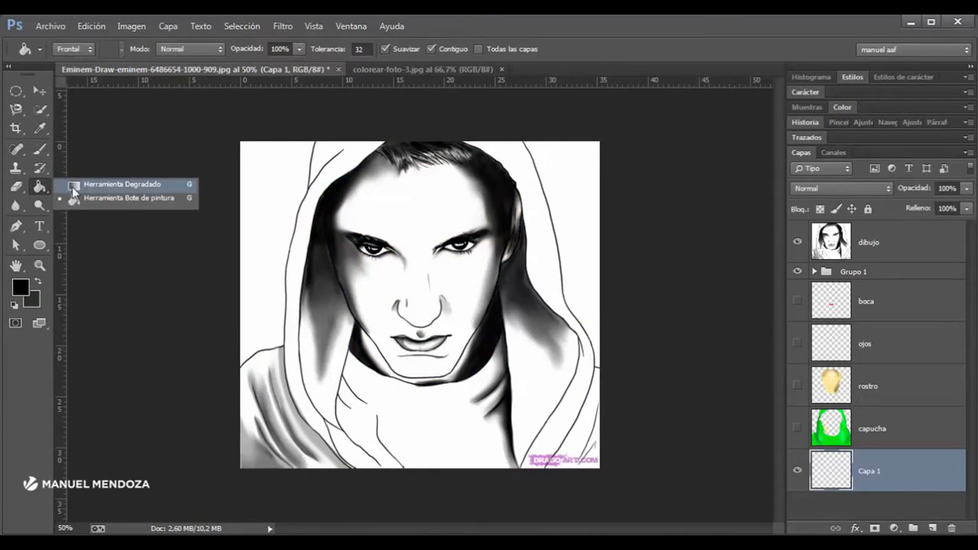
left_click(71, 186)
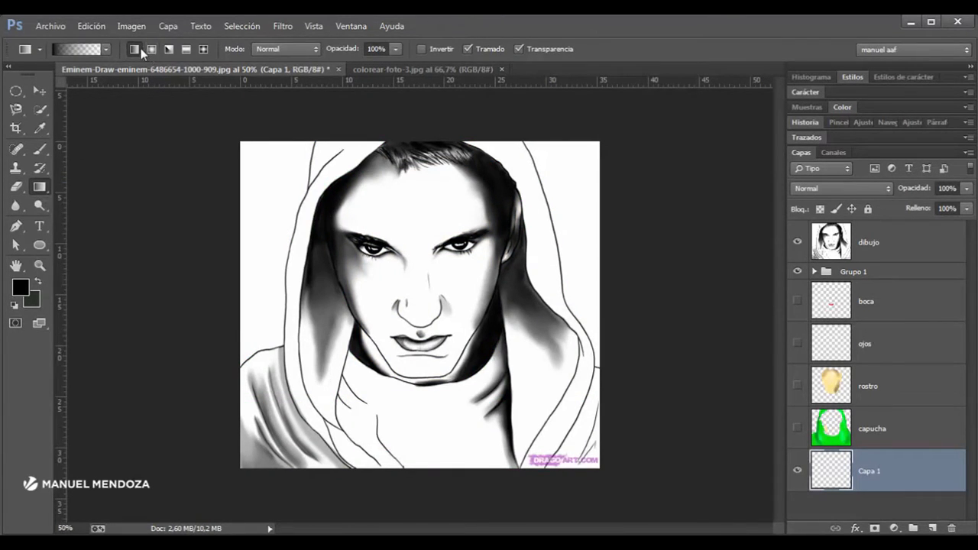
left_click(96, 49)
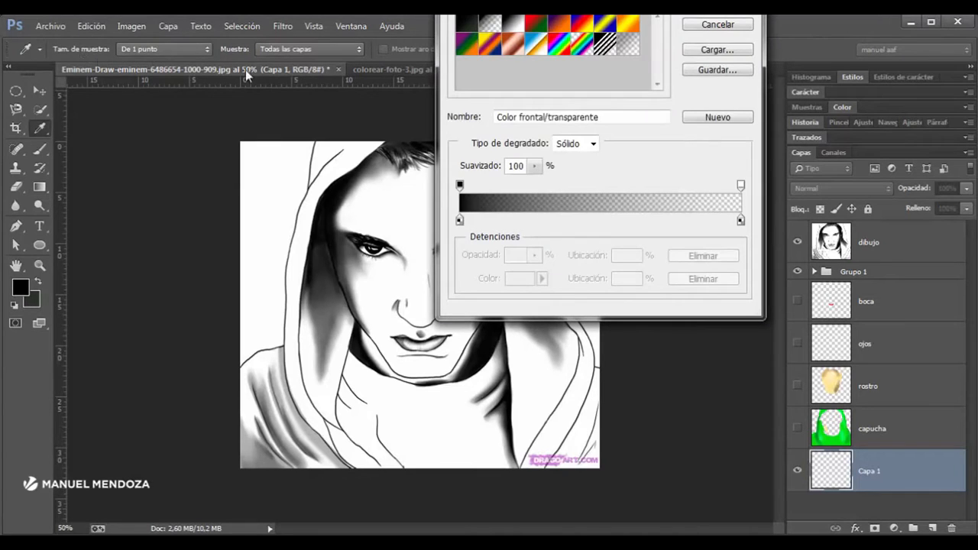
left_click(533, 25)
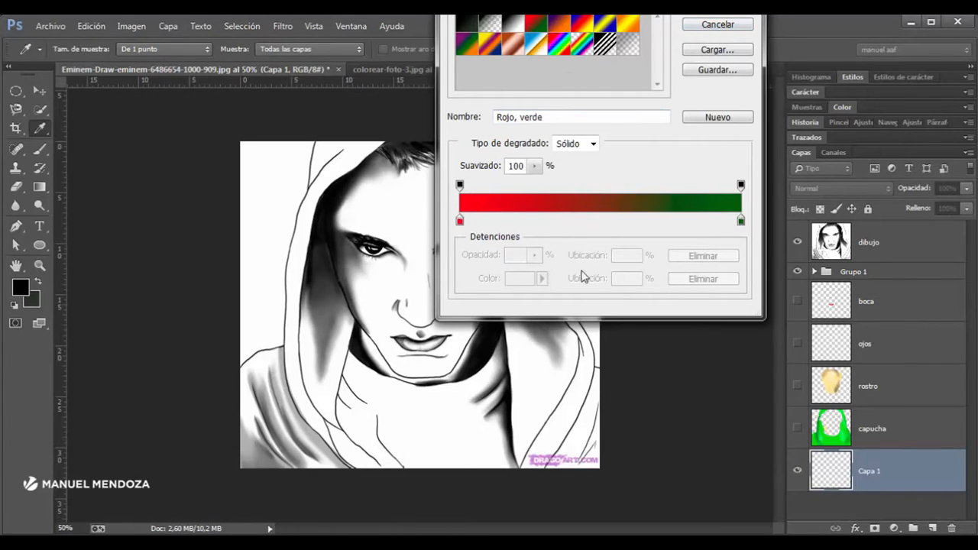
left_click(591, 27)
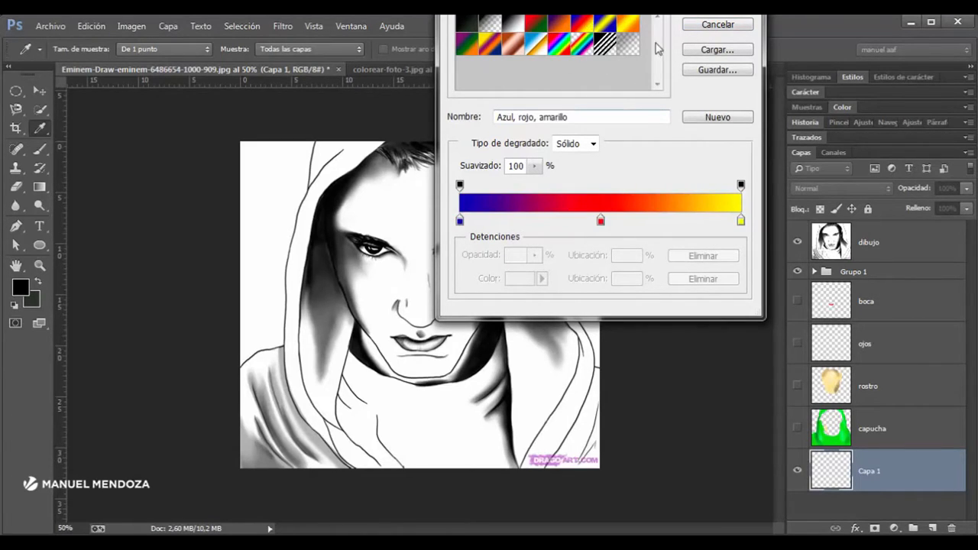
left_click(550, 48)
left_click(537, 30)
left_click(495, 49)
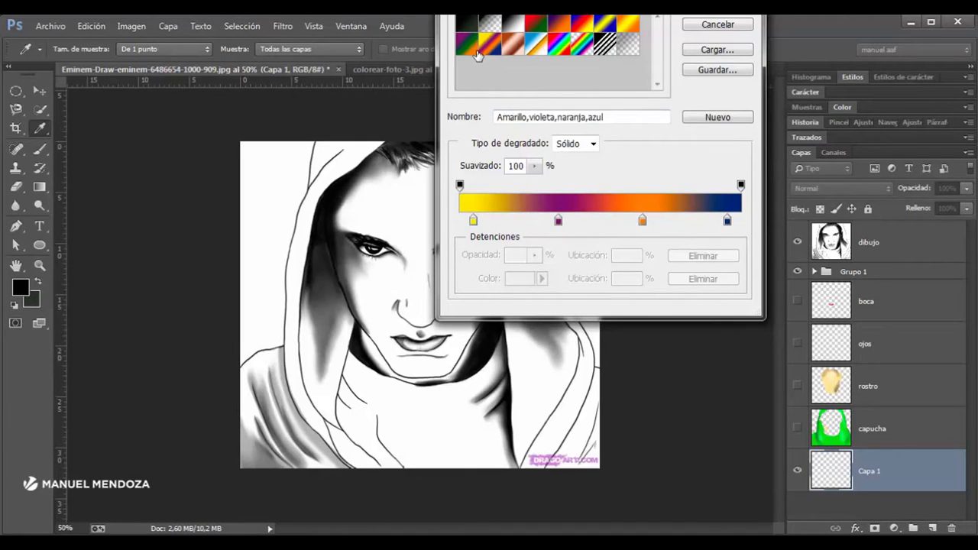
left_click(472, 48)
left_click(537, 27)
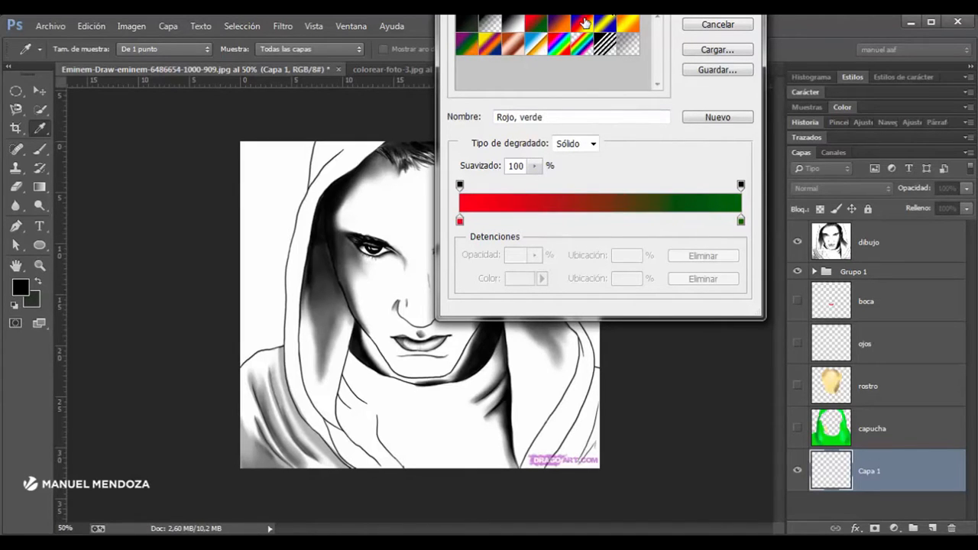
left_click(587, 28)
left_click(707, 13)
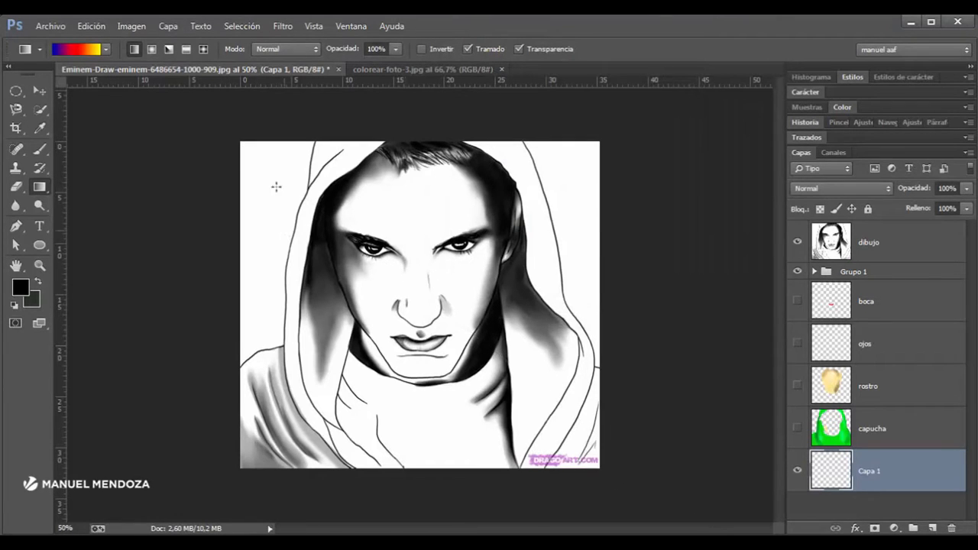
Step: Try diagonal linear, radial, angle and reflected gradient fills on the Capa 1 layer
left_click_drag(240, 144, 640, 492)
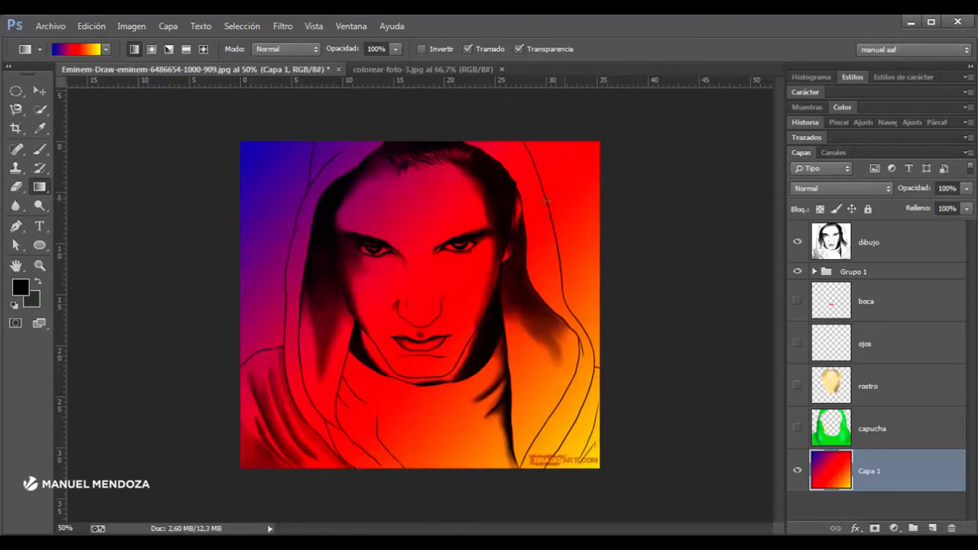
left_click_drag(563, 146, 263, 470)
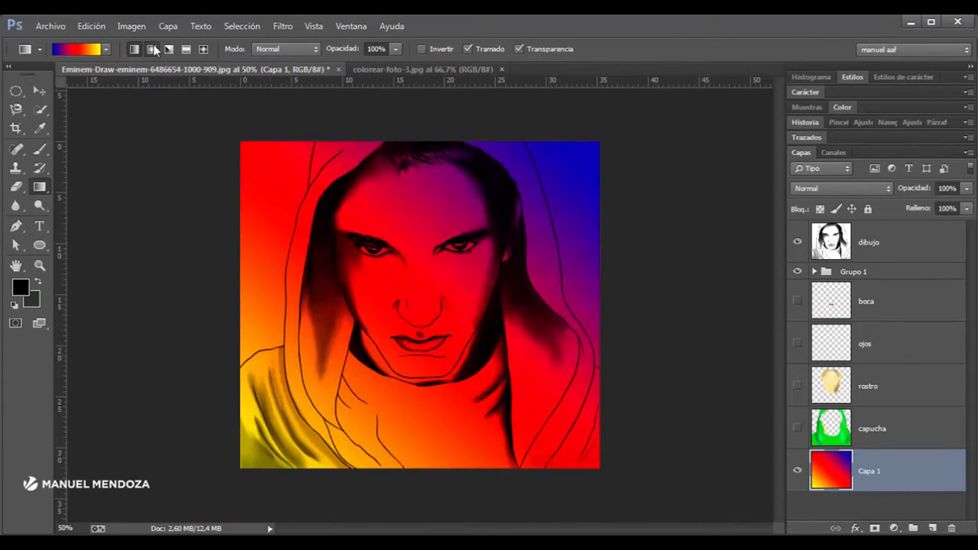
left_click(151, 49)
left_click_drag(465, 356, 612, 161)
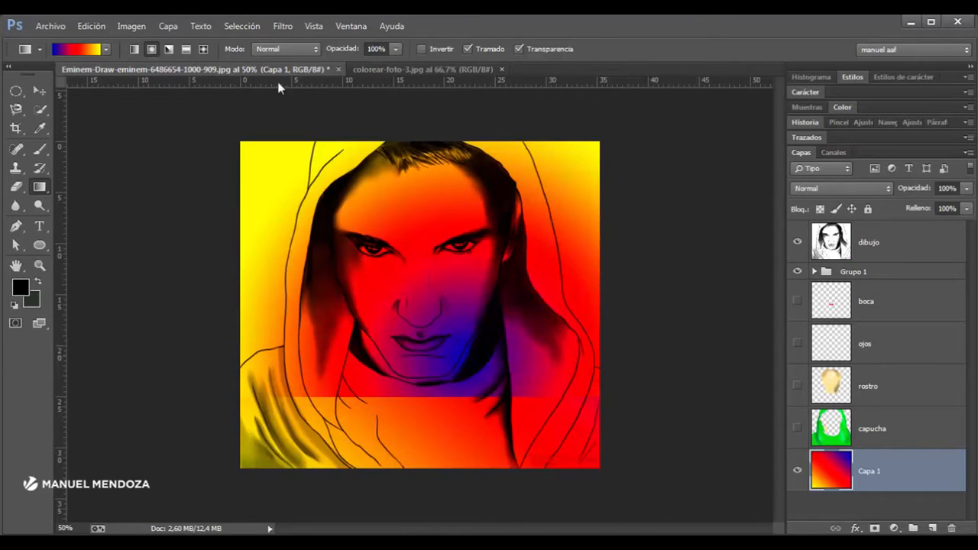
left_click(167, 51)
mouse_move(438, 313)
left_mouse_down()
mouse_move(224, 135)
mouse_move(234, 137)
left_mouse_up()
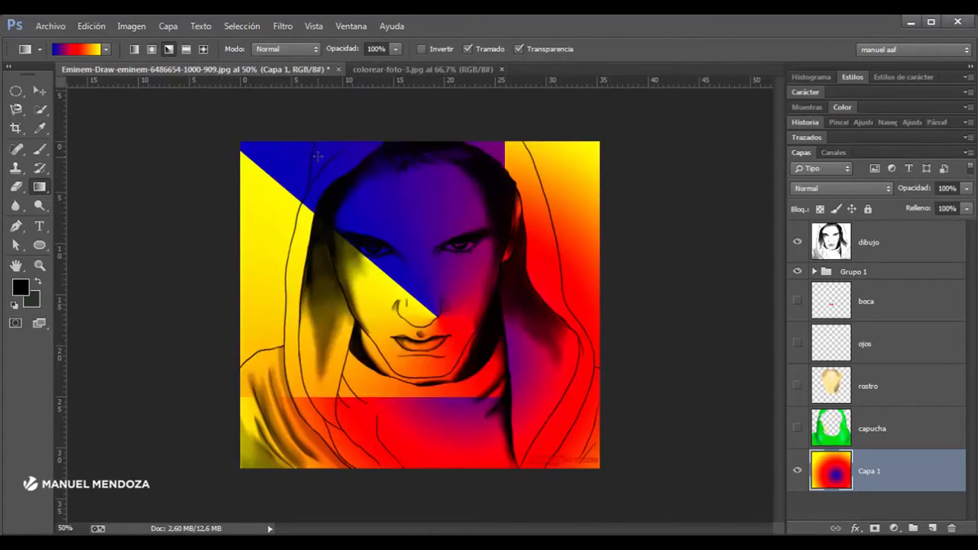
left_click(186, 49)
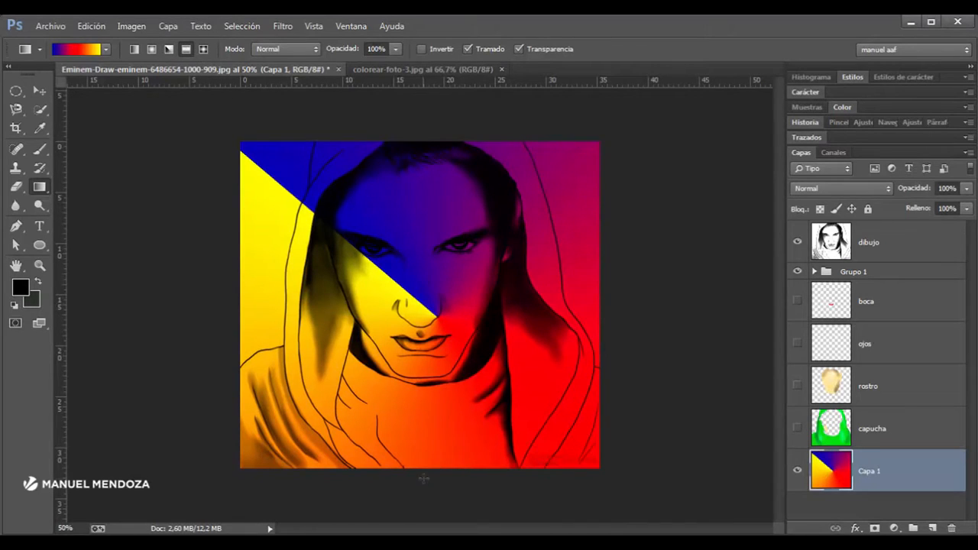
left_click_drag(423, 478, 413, 197)
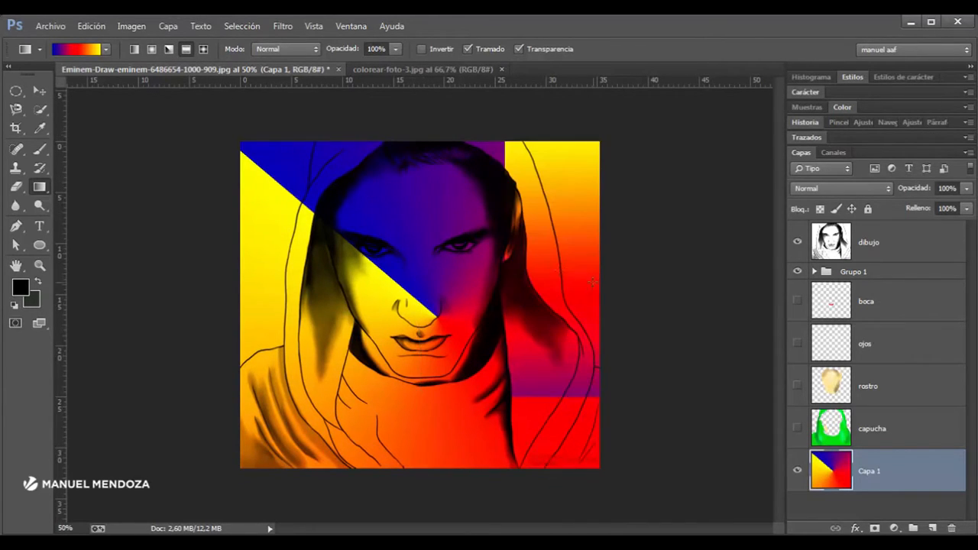
Step: Fill Capa 1 with a linear gradient running diagonally from the image's upper-left corner to its lower-right corner
left_click(133, 49)
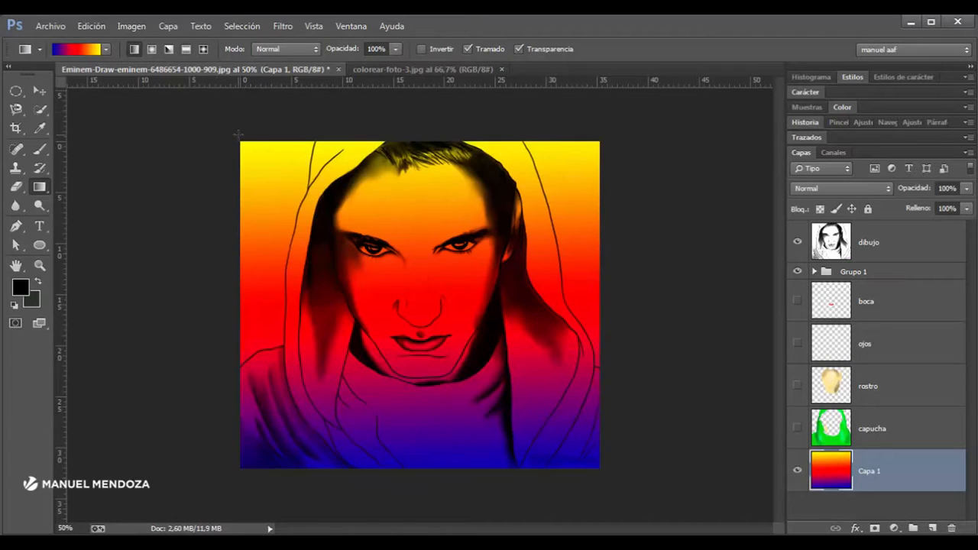
left_click_drag(244, 142, 599, 465)
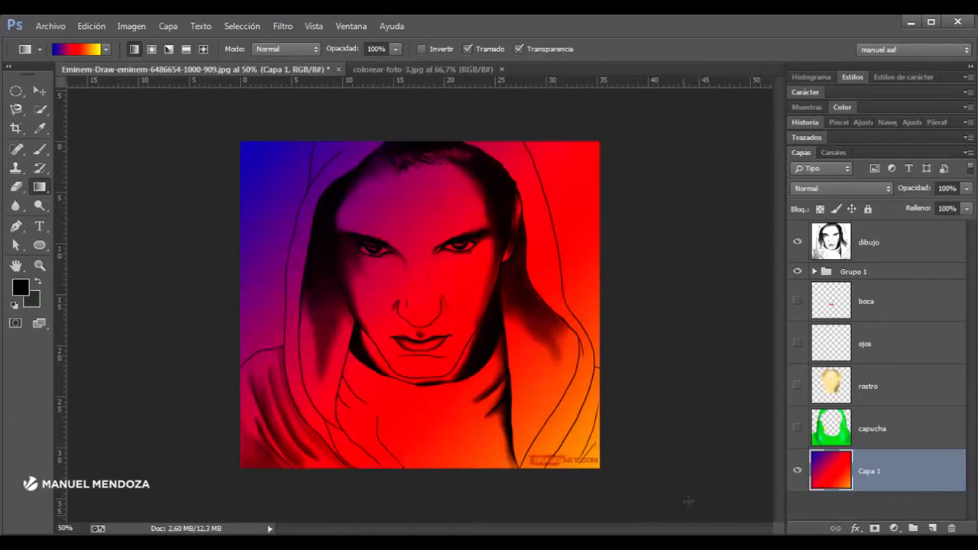
Step: Show the capucha, rostro and boca layers again over the gradient background
left_click(796, 429)
left_click(797, 388)
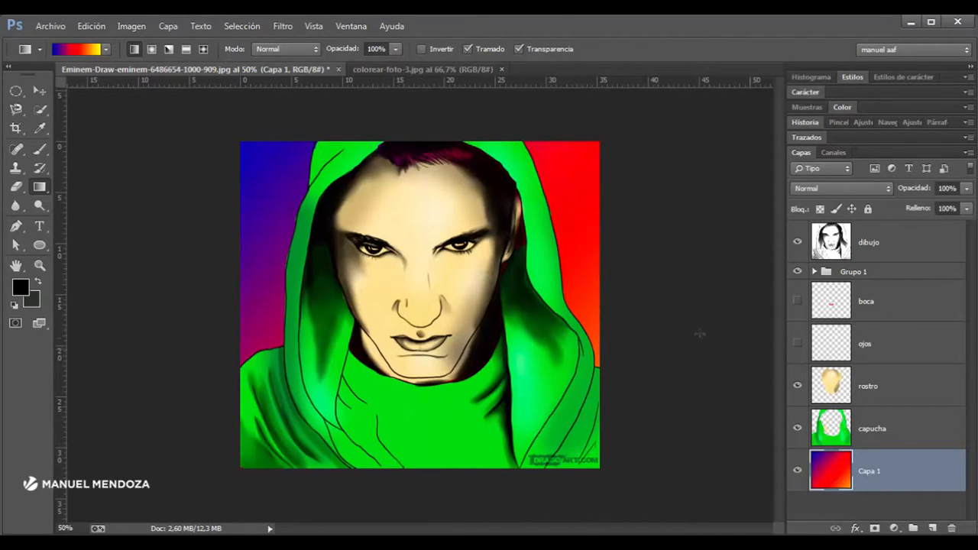
left_click(798, 300)
left_click(798, 300)
left_click(798, 300)
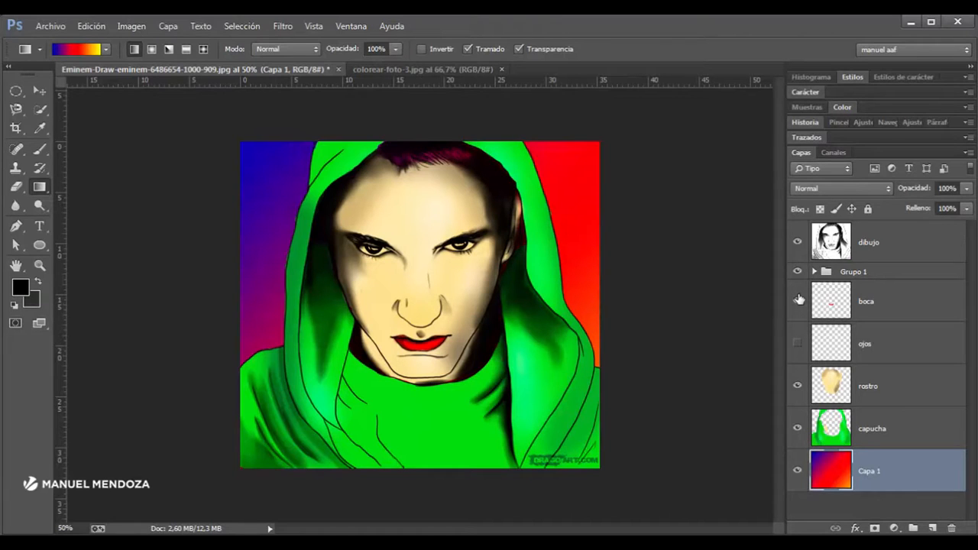
key("ctrl+plus")
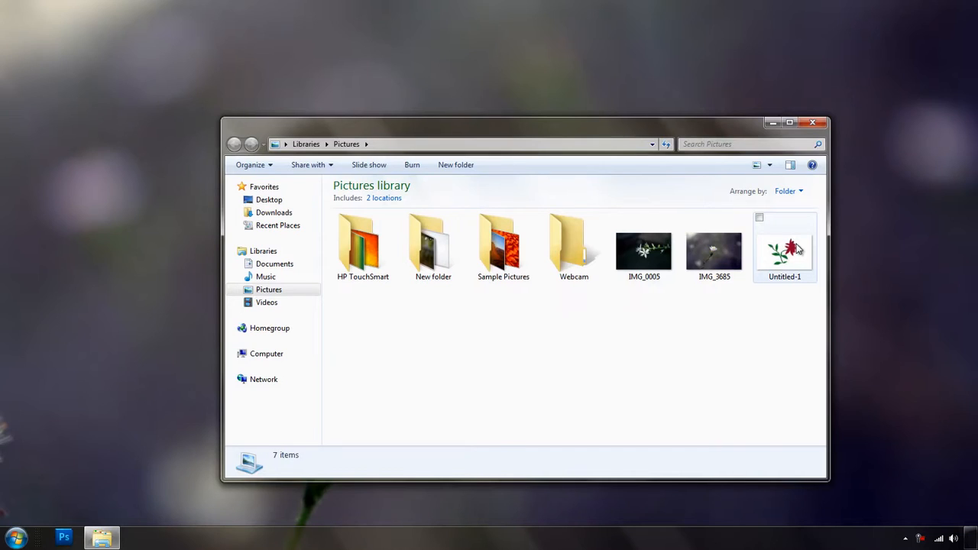
Step: View the Untitled-1 flower picture from the Pictures library, then close the viewer and the folder window
double_click(785, 252)
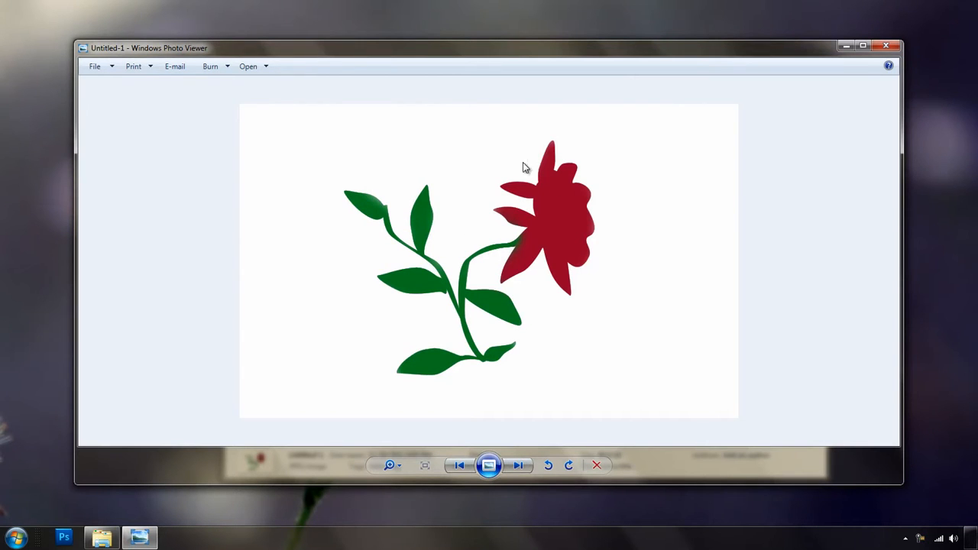
left_click(885, 48)
left_click(819, 122)
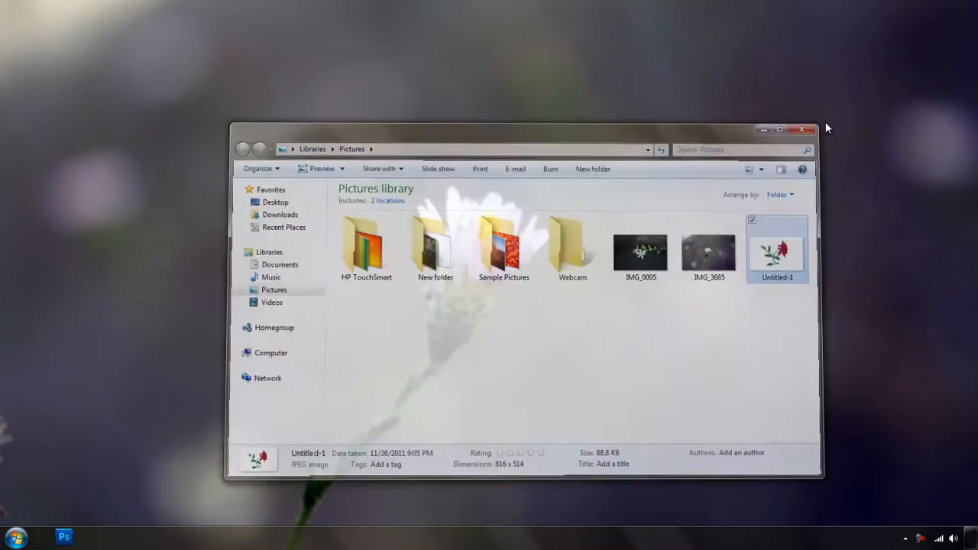
Step: Switch to Photoshop and create a new 670 x 627 pixel Grayscale document with 8-bit depth and a white background
left_click(63, 537)
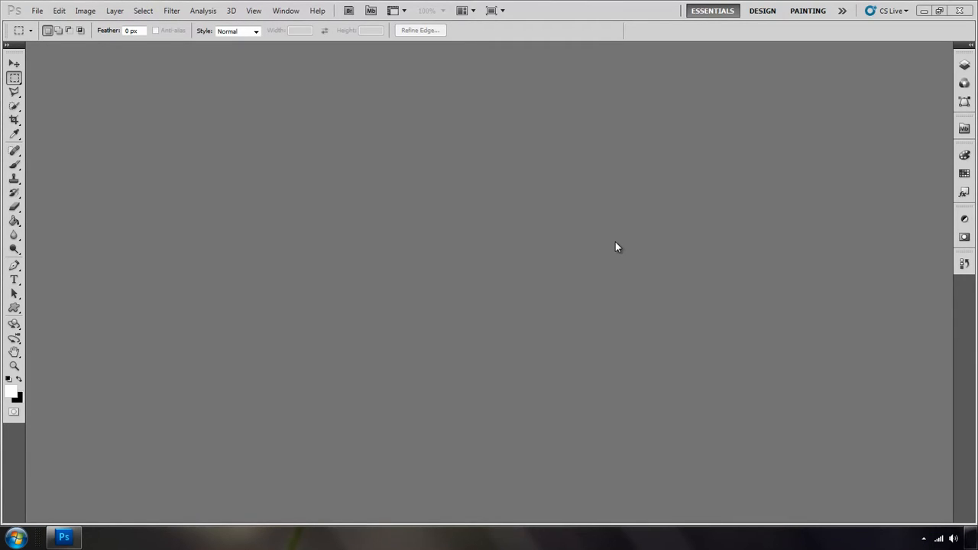
left_click(14, 65)
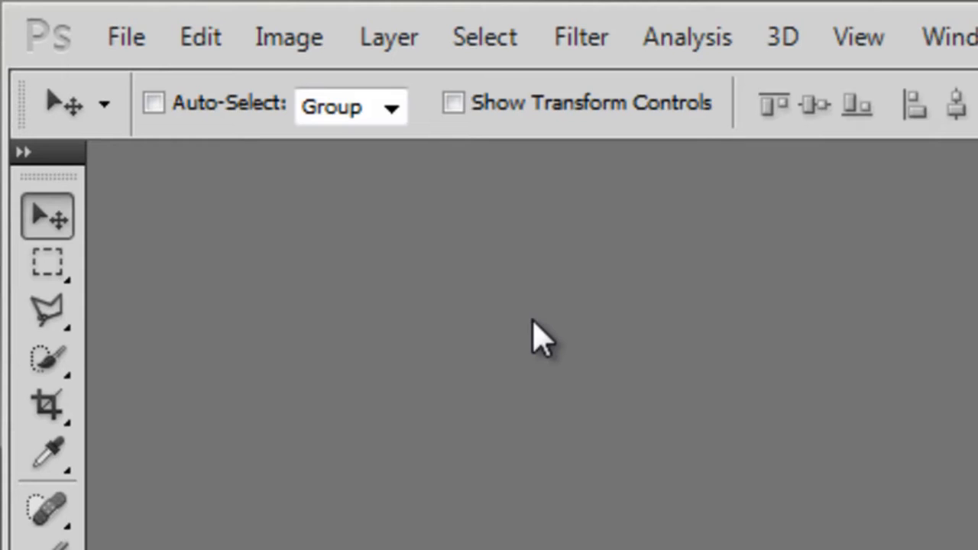
left_click(118, 35)
left_click(149, 81)
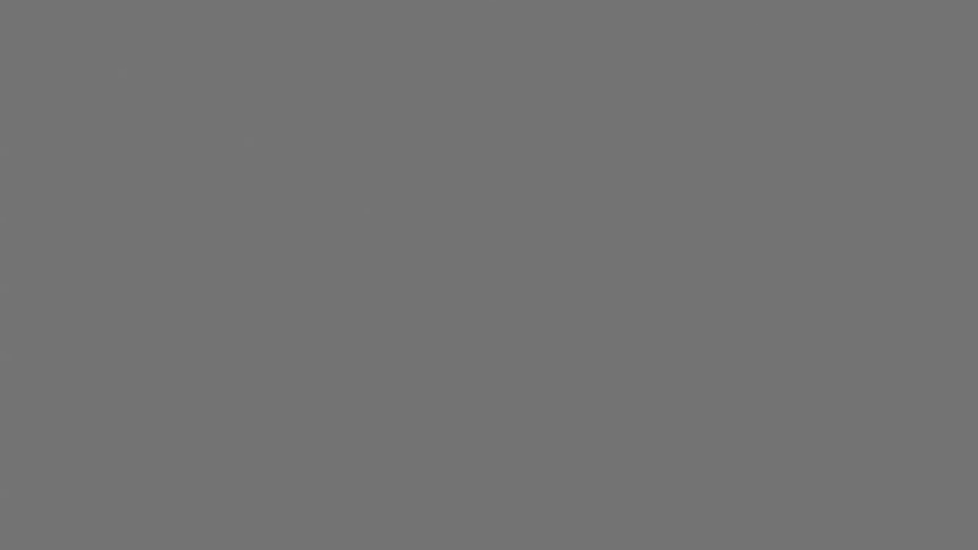
left_click(408, 105)
left_click_drag(409, 105, 313, 103)
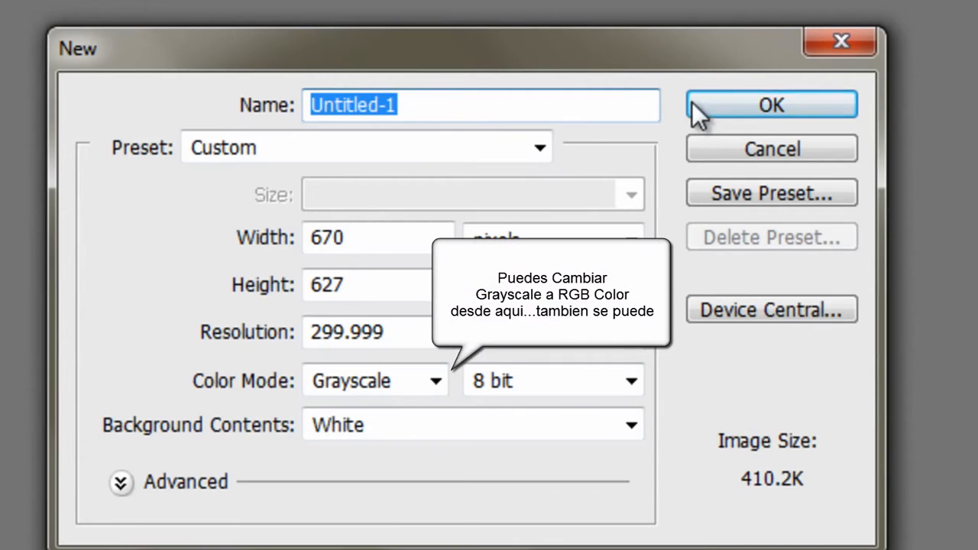
left_click(726, 107)
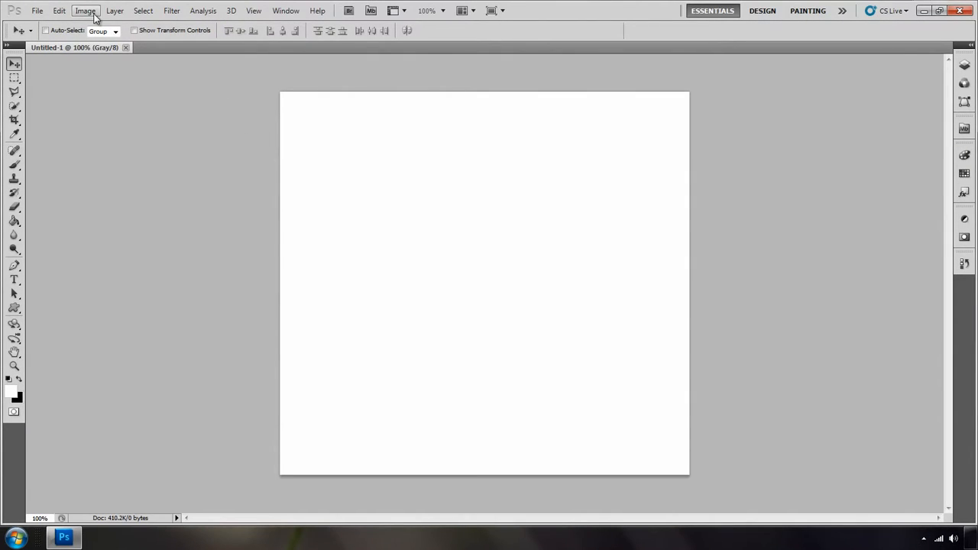
Step: Convert the new document's color mode to RGB Color and check that the mode is applied
left_click(85, 10)
mouse_move(94, 24)
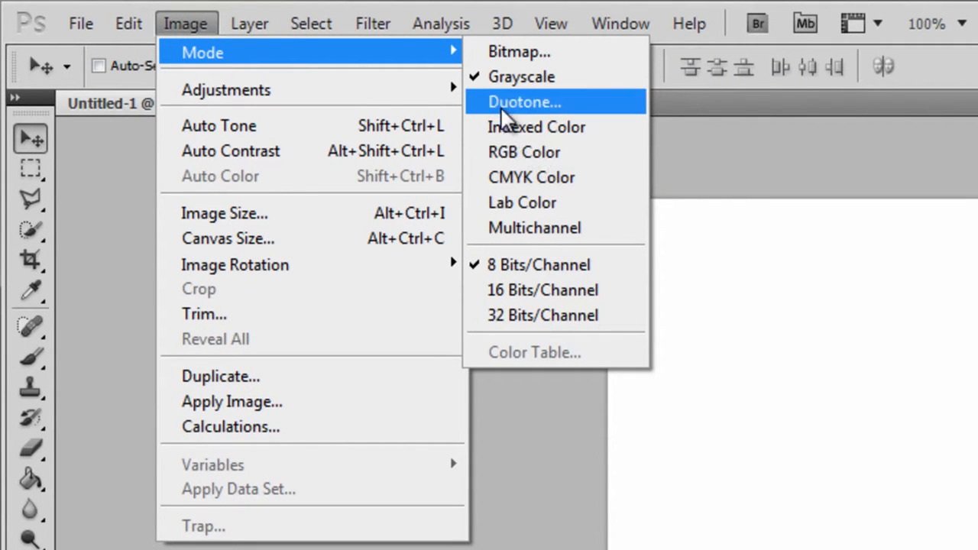
left_click(506, 152)
left_click(184, 24)
mouse_move(232, 55)
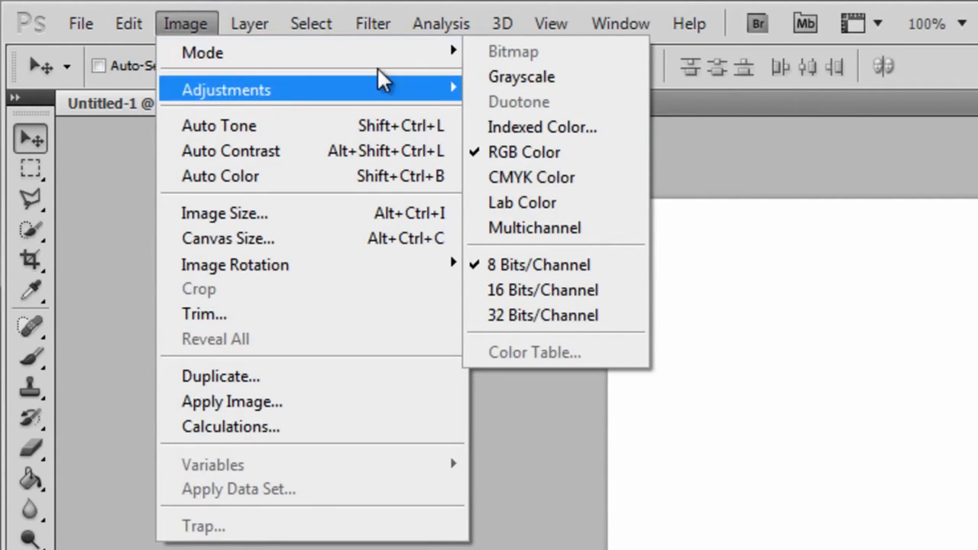
left_click(699, 91)
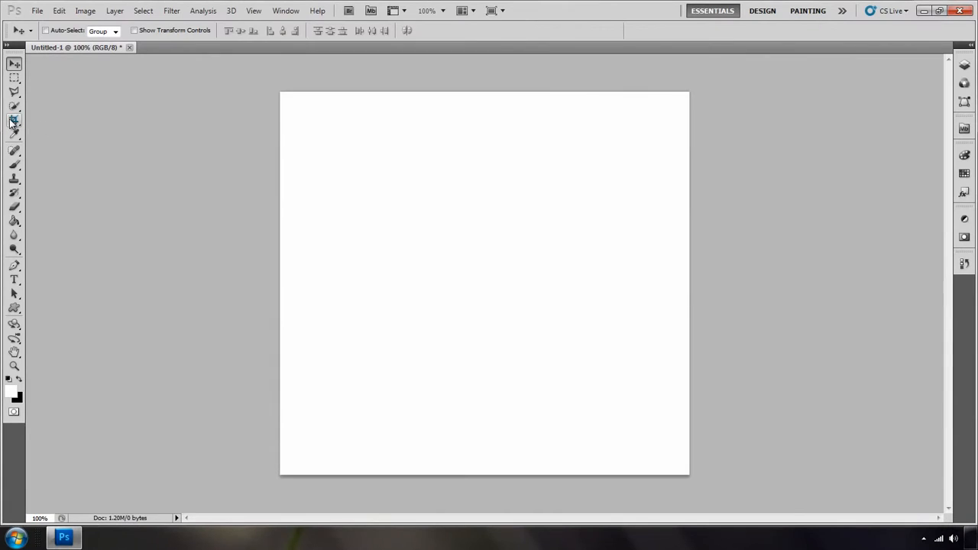
Step: Crop the canvas to a full-width landscape area, trimming a strip off its upper and lower edges
left_click(14, 121)
left_click_drag(226, 143, 689, 396)
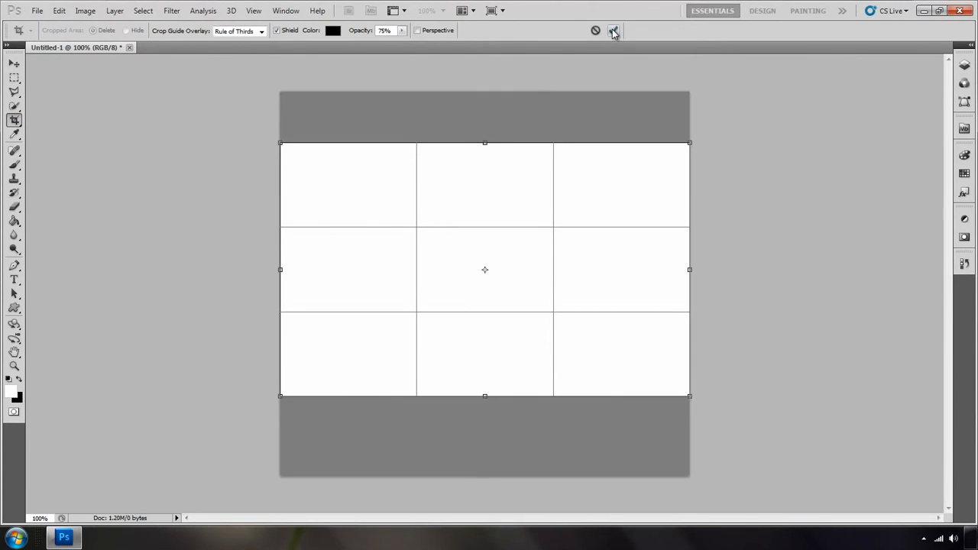
left_click(613, 32)
key("v")
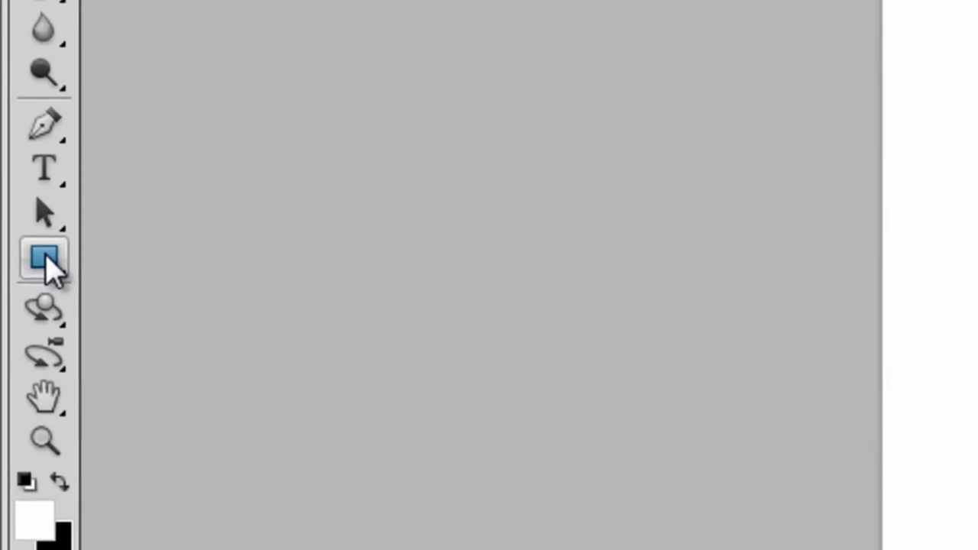
Step: Activate the Custom Shape tool and choose the flower branch with leaves as the shape
left_click(51, 249)
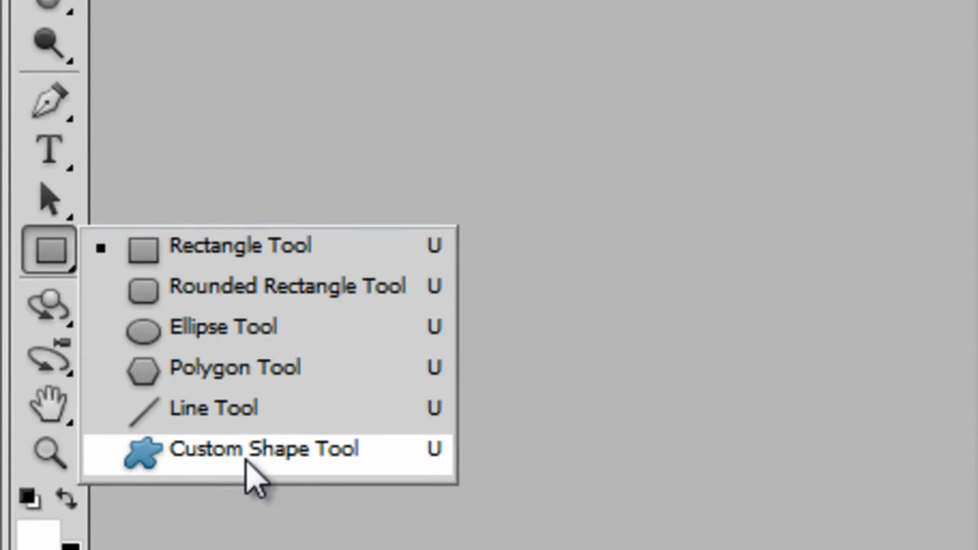
left_click(252, 474)
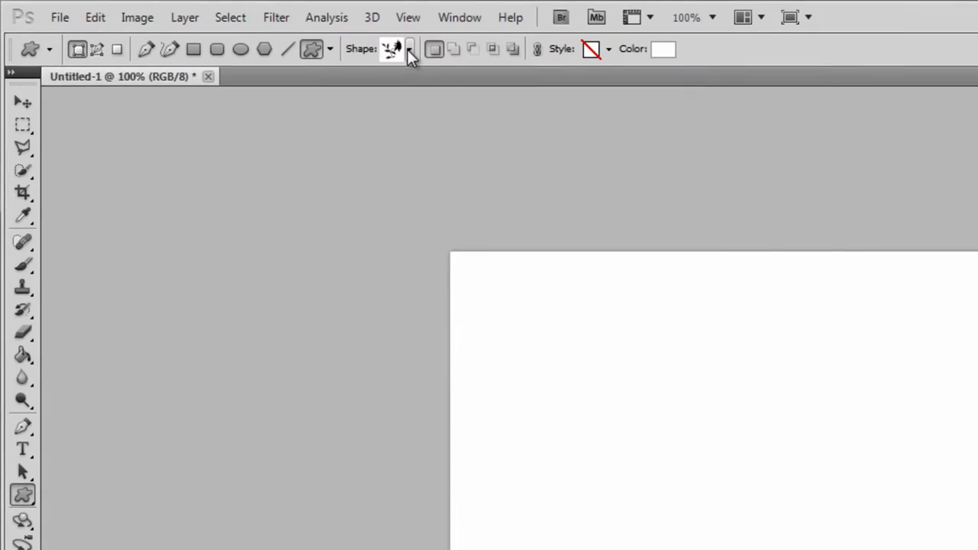
left_click(410, 49)
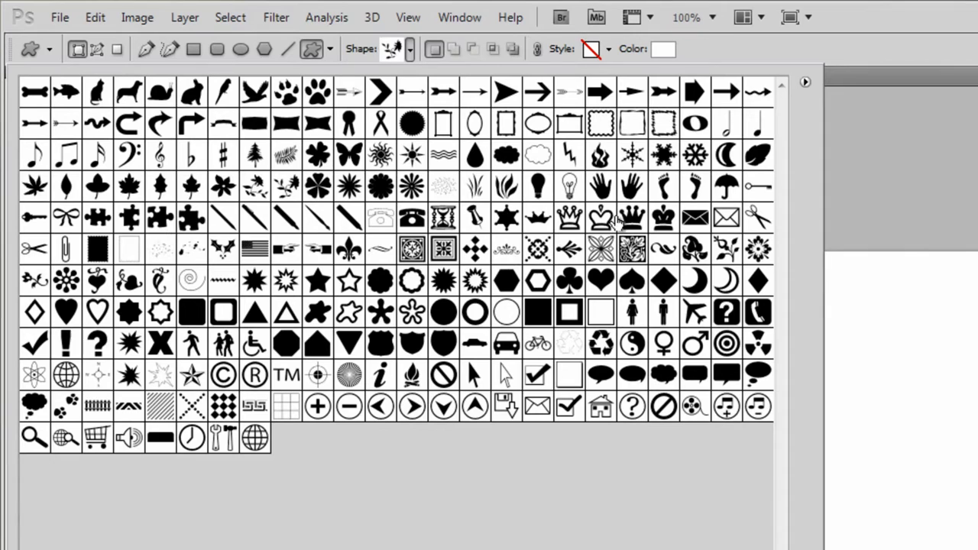
left_click(291, 191)
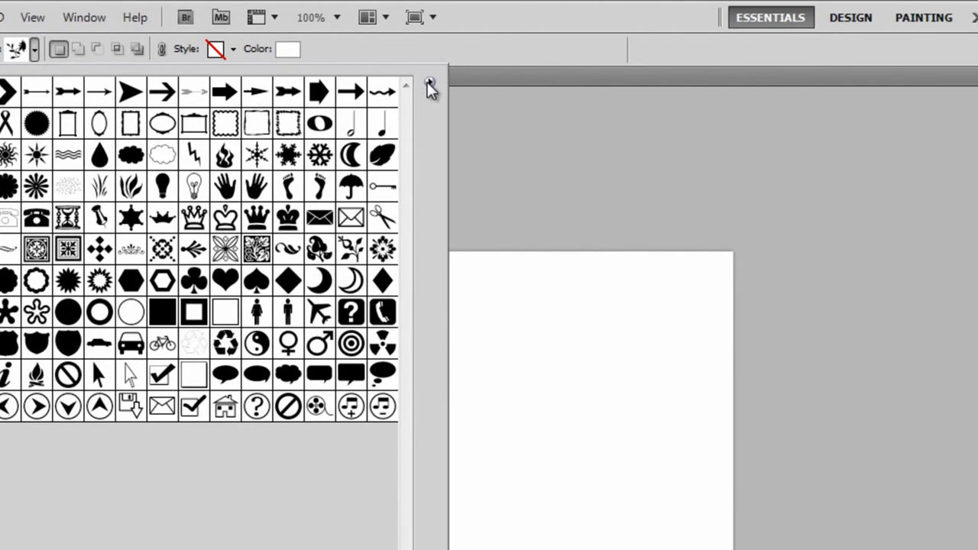
Step: Replace the current custom shapes with the Animals set, and bring back the full collection with the All set
left_click(430, 84)
left_click(480, 381)
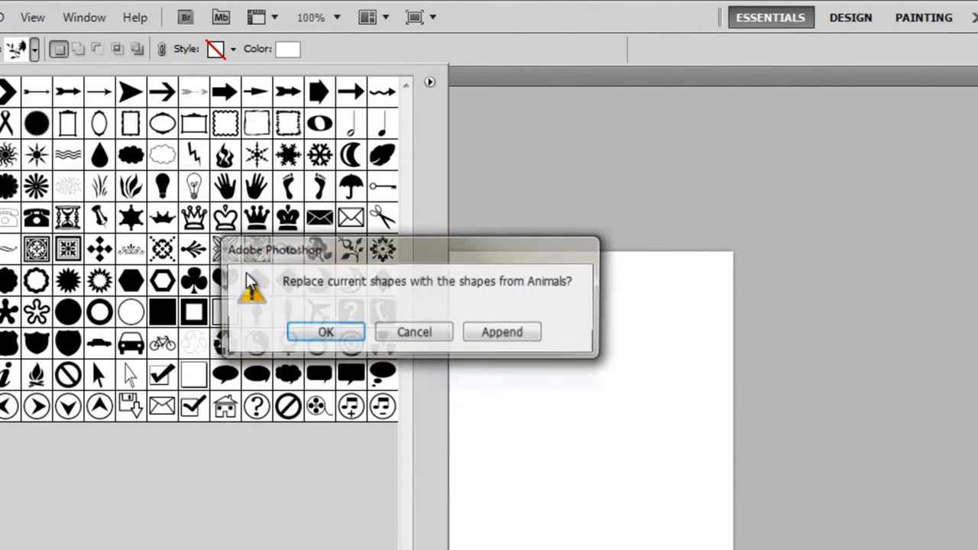
left_click(327, 333)
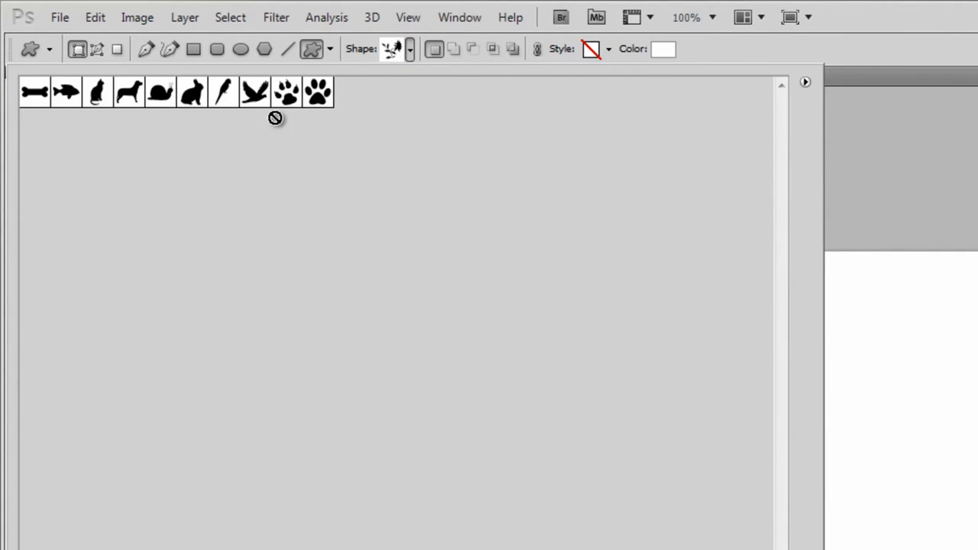
left_click(806, 81)
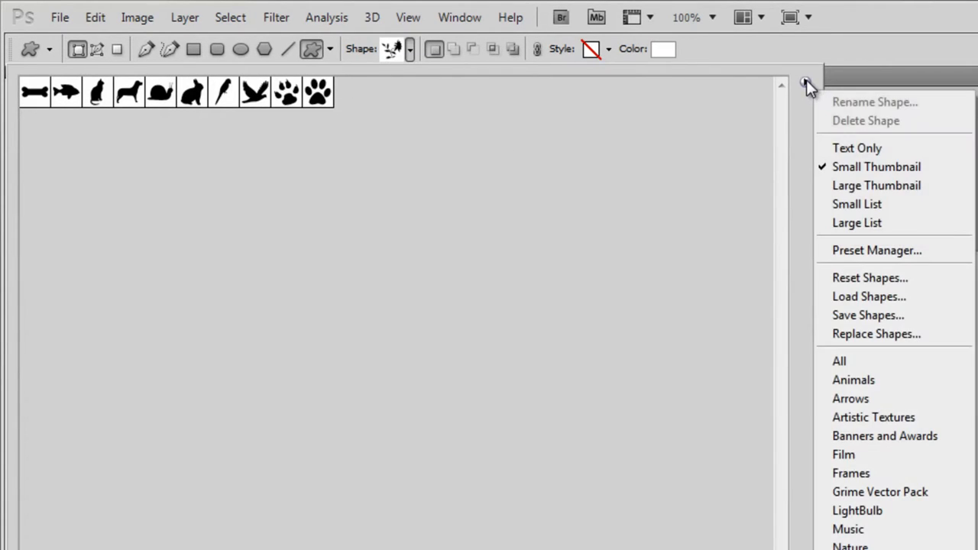
left_click(839, 362)
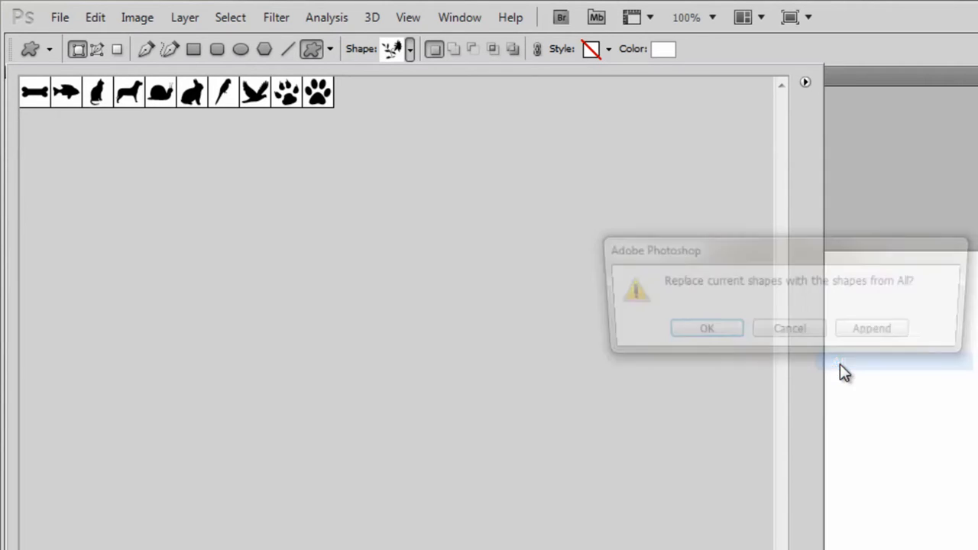
left_click(691, 333)
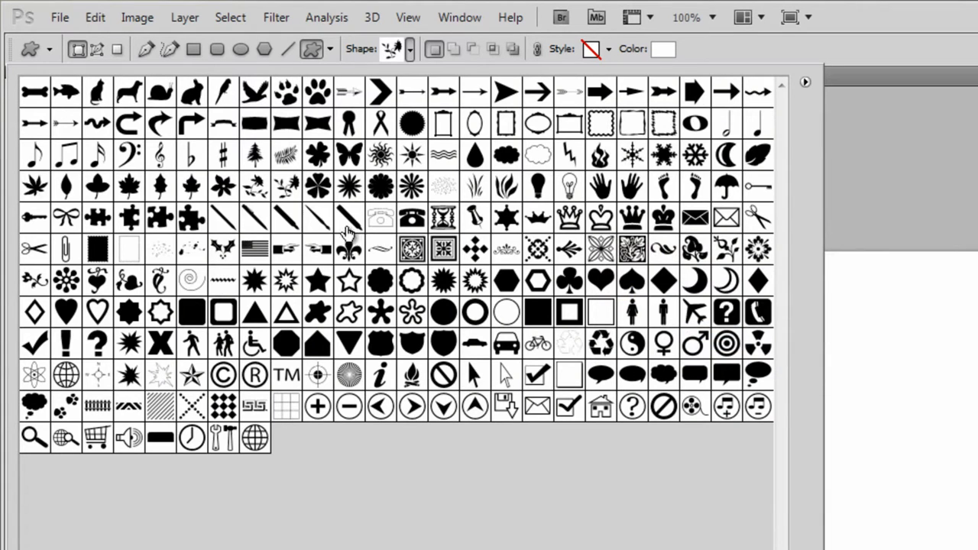
Step: Draw the flower branch custom shape large across the middle of the canvas, nearly filling its height
double_click(288, 189)
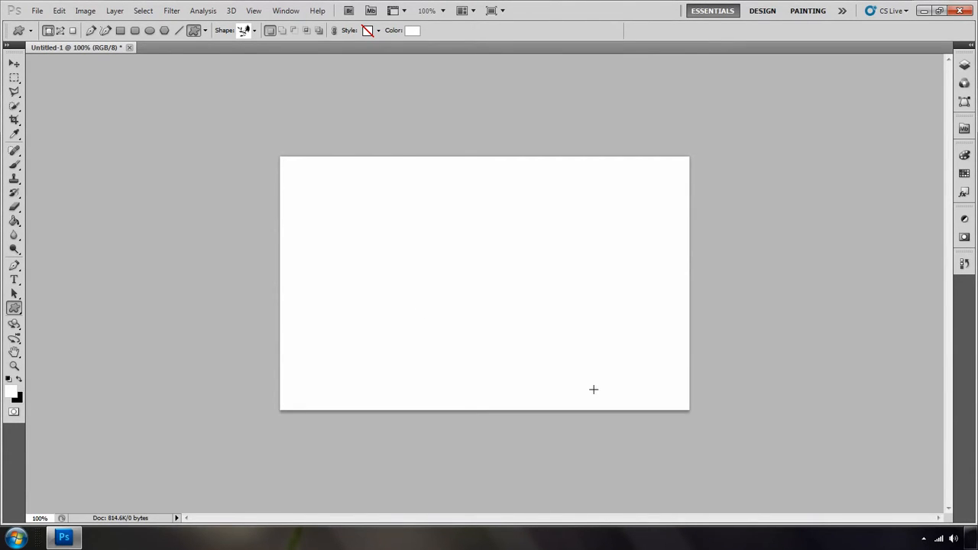
left_click_drag(593, 389, 353, 168)
key("v")
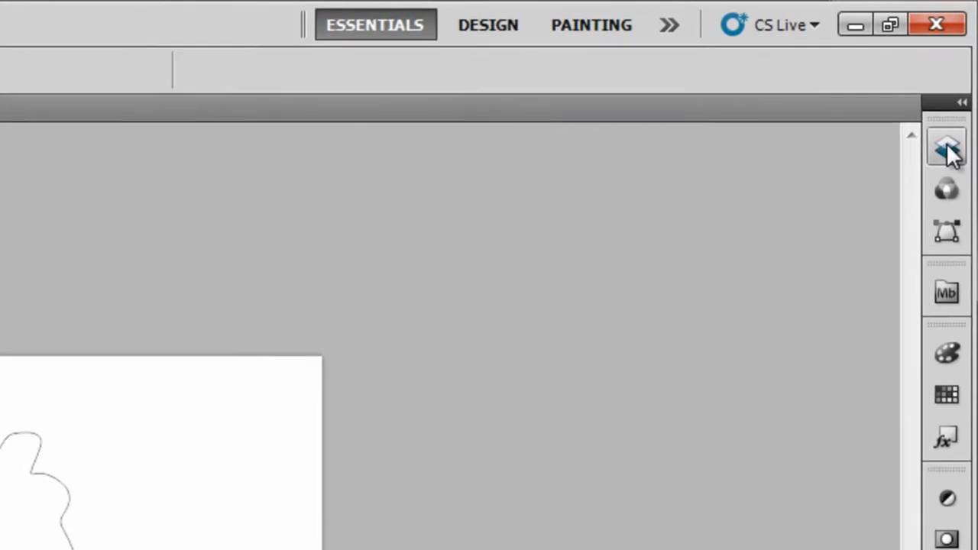
Step: Rasterize the vector mask of the Shape 1 layer and load the mask as a selection
left_click(947, 149)
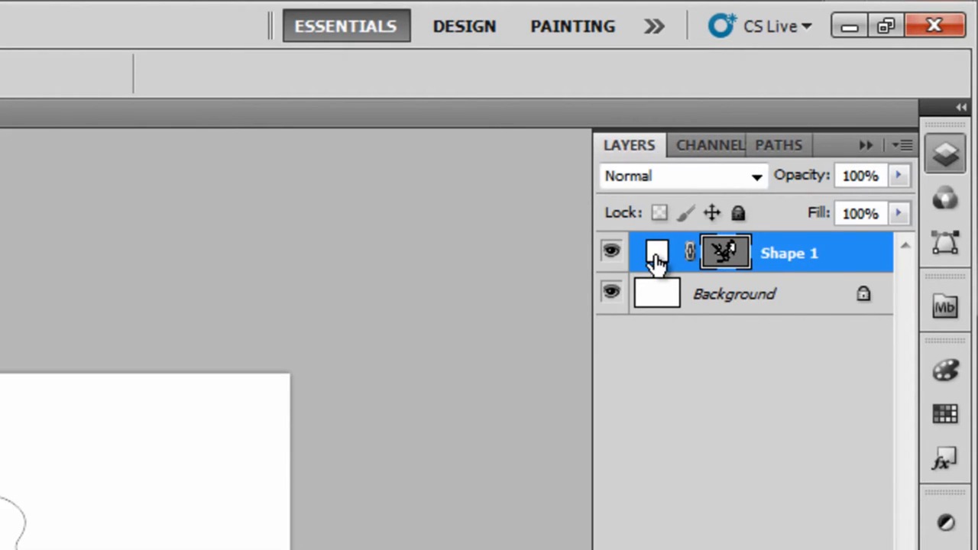
right_click(728, 257)
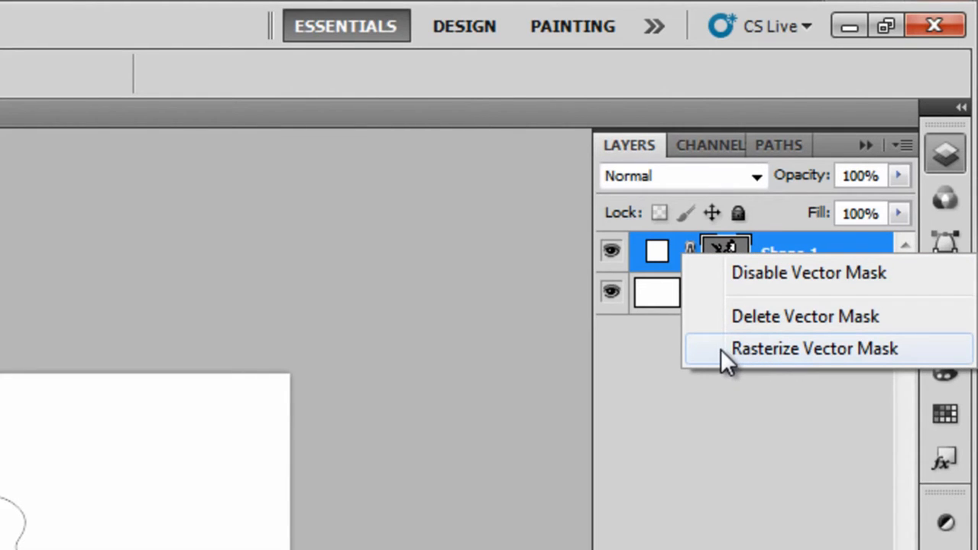
left_click(822, 354)
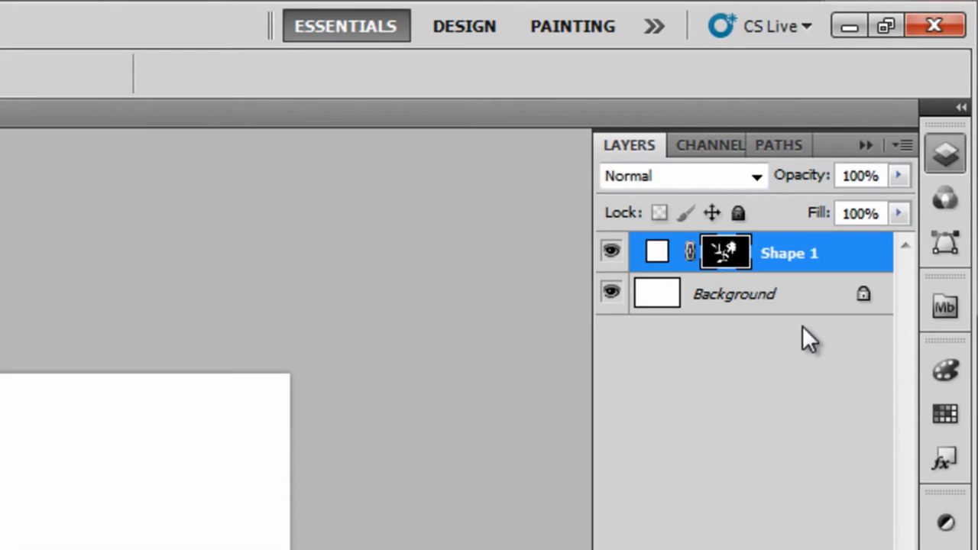
right_click(727, 257)
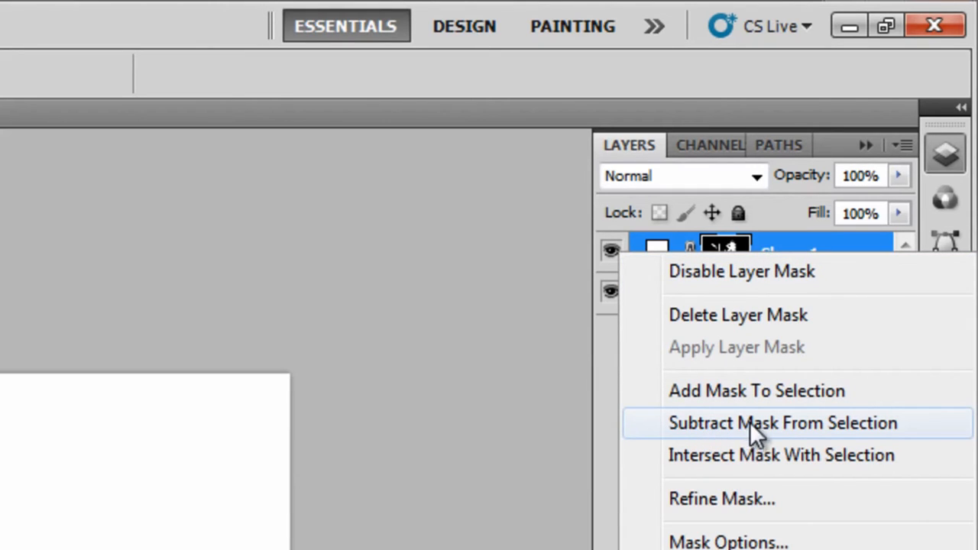
left_click(781, 427)
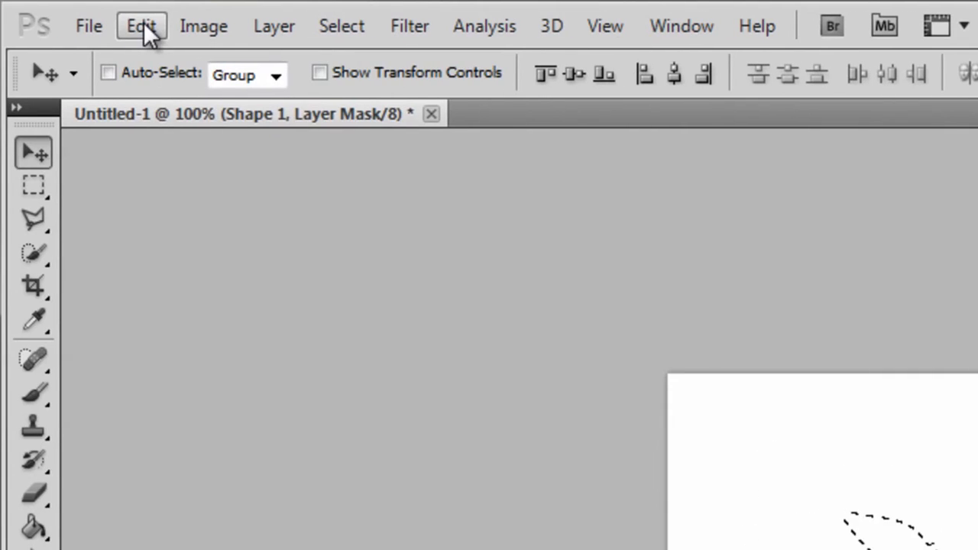
Step: Copy the selected flower area of the Shape 1 layer and paste it as a new layer
left_click(142, 24)
left_click(172, 226)
left_click(139, 29)
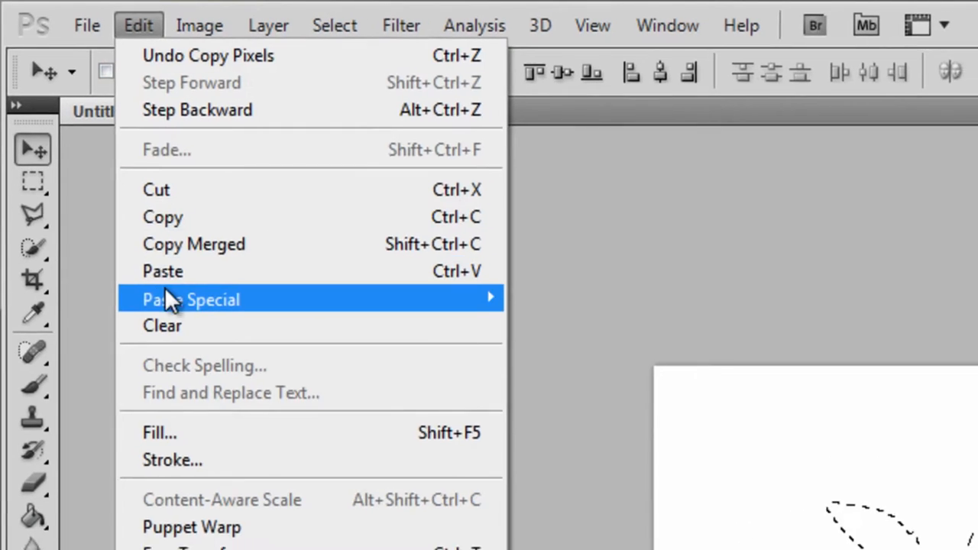
left_click(163, 273)
Step: Delete the Shape 1 layer together with its layer mask
left_click(846, 156)
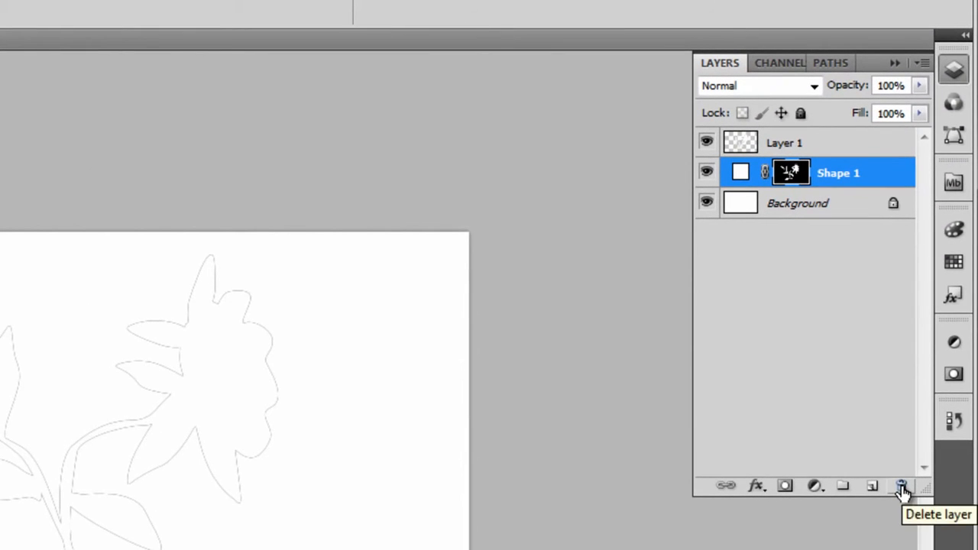
left_click(902, 489)
left_click(28, 327)
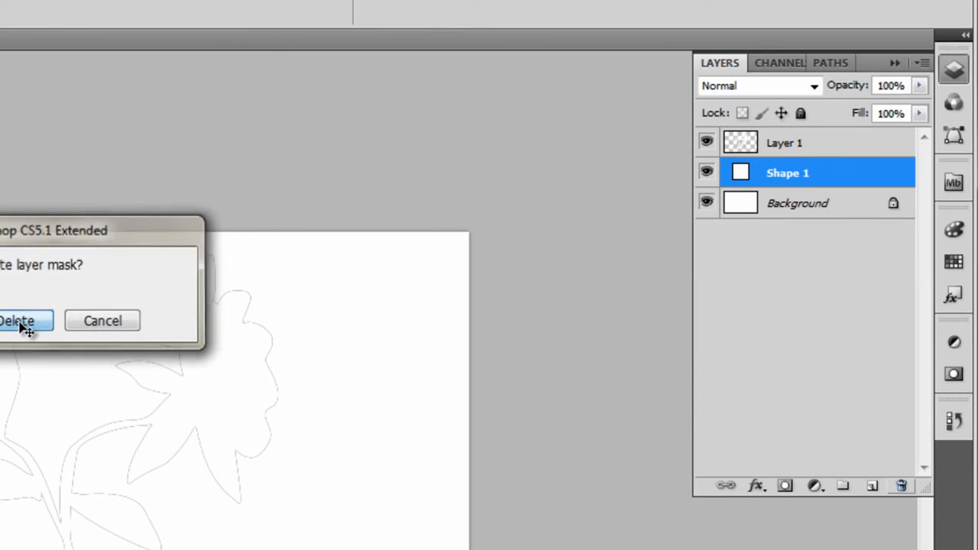
Step: Select the pixels of Layer 1 to outline the flower, and collapse the layers list
left_click(743, 144)
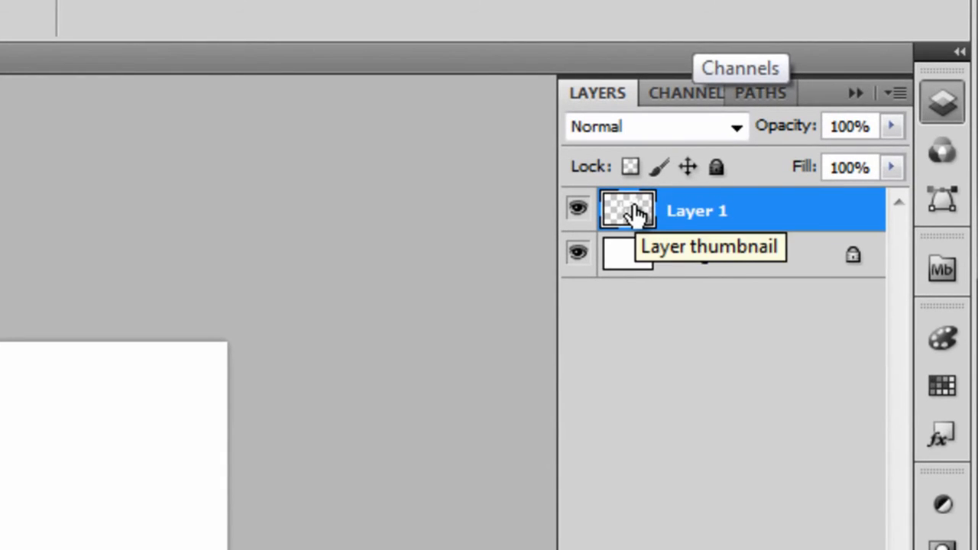
right_click(635, 213)
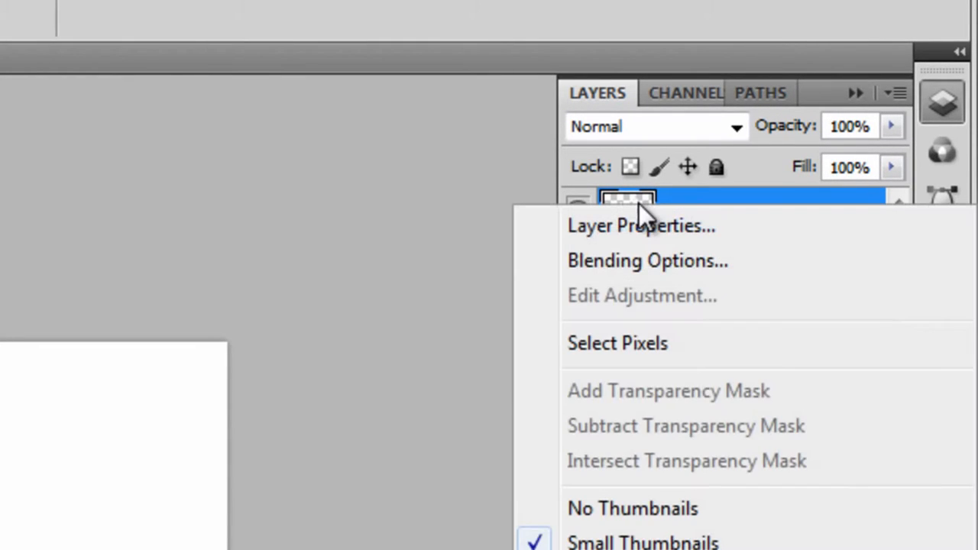
left_click(590, 345)
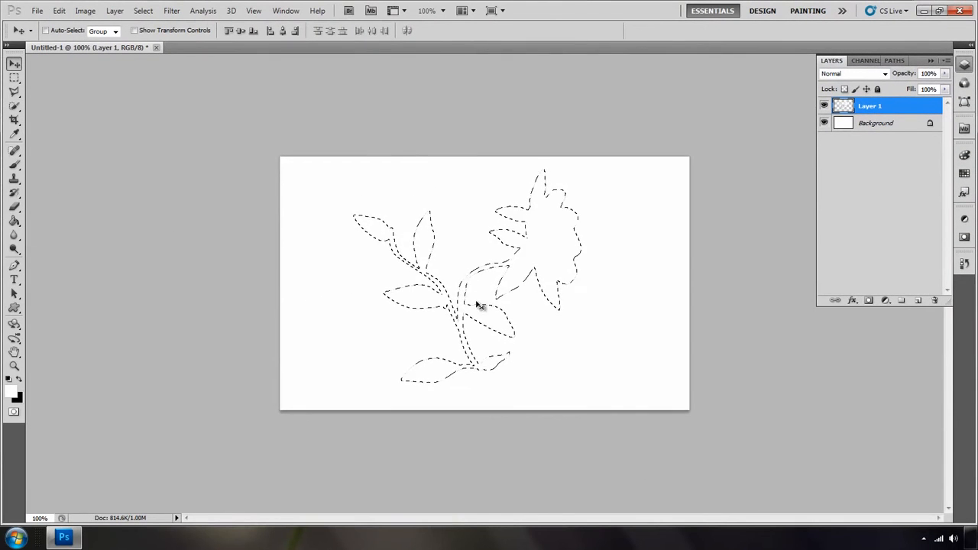
left_click(932, 62)
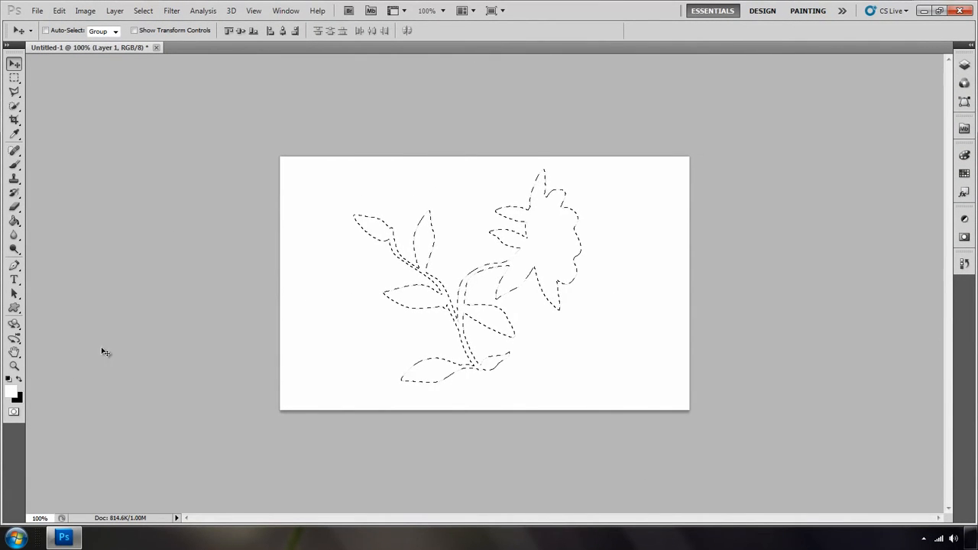
Step: Set the foreground color to a saturated medium green with hue 107
left_click(11, 391)
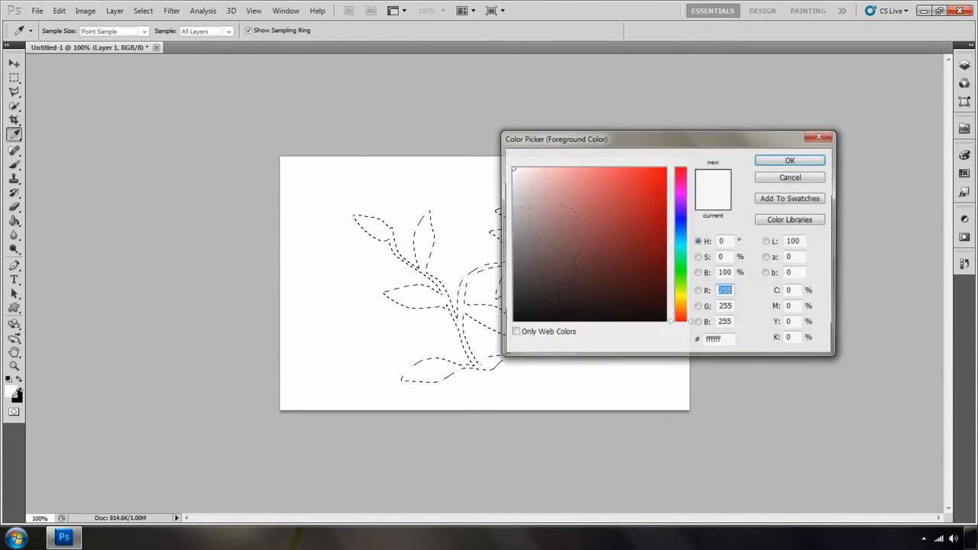
left_click(683, 277)
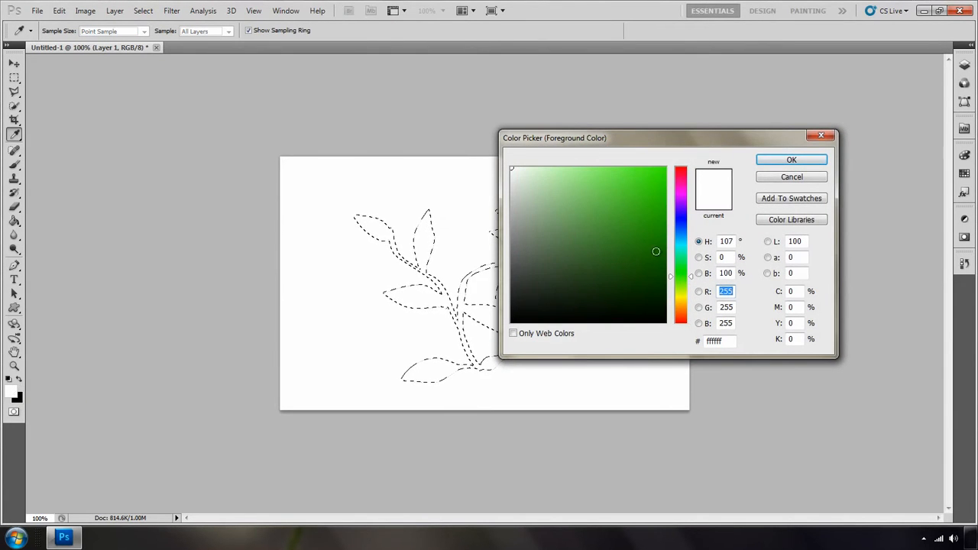
mouse_move(659, 265)
left_mouse_down()
mouse_move(654, 207)
mouse_move(664, 213)
left_mouse_up()
left_click(656, 179)
left_click(790, 159)
key("v")
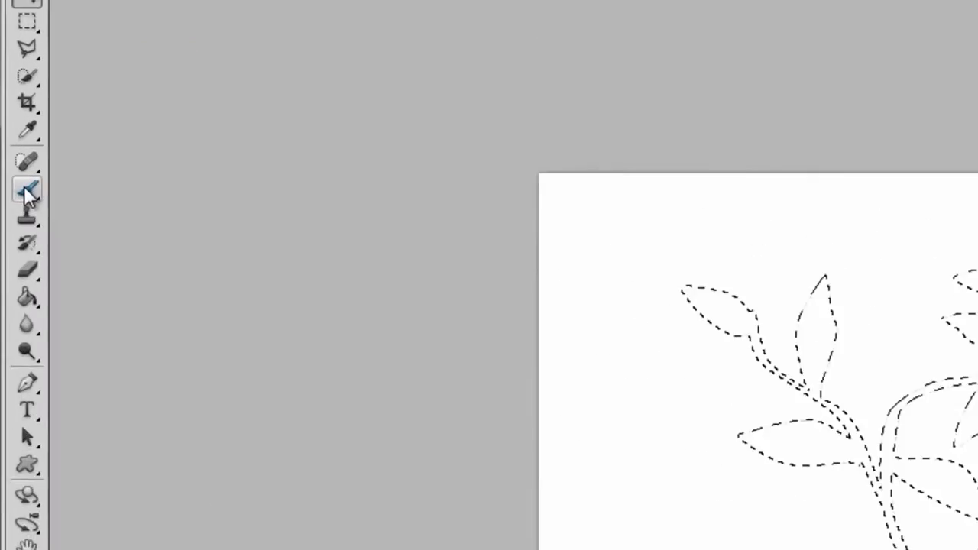
Step: Paint the stem and leaves green inside the selection with the Brush tool at size 79
right_click(13, 164)
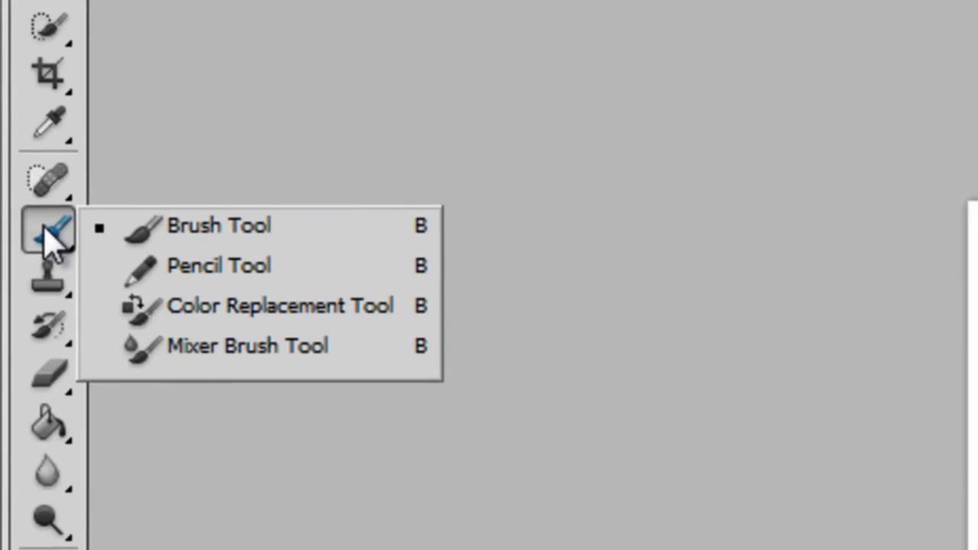
left_click(141, 243)
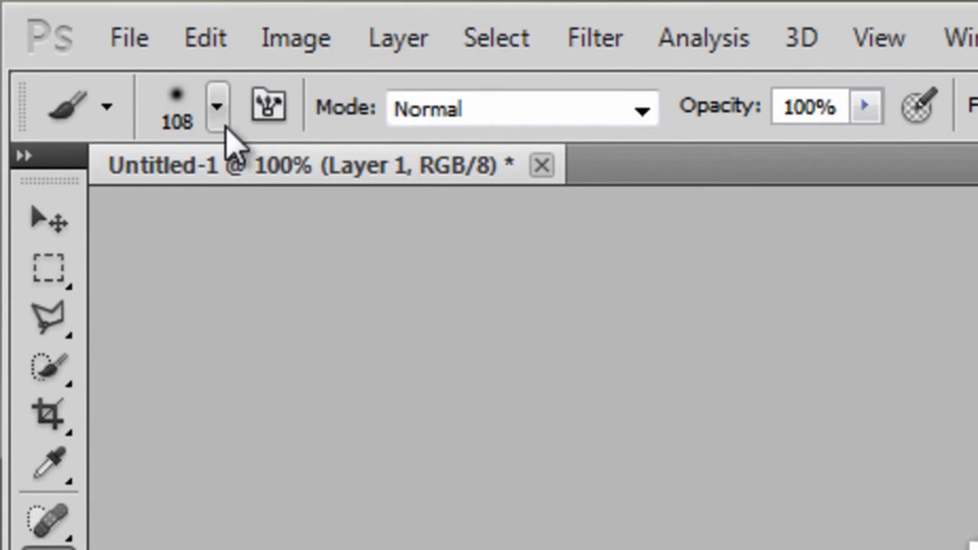
left_click(218, 107)
mouse_move(274, 221)
left_mouse_down()
mouse_move(240, 222)
mouse_move(294, 223)
mouse_move(228, 223)
left_mouse_up()
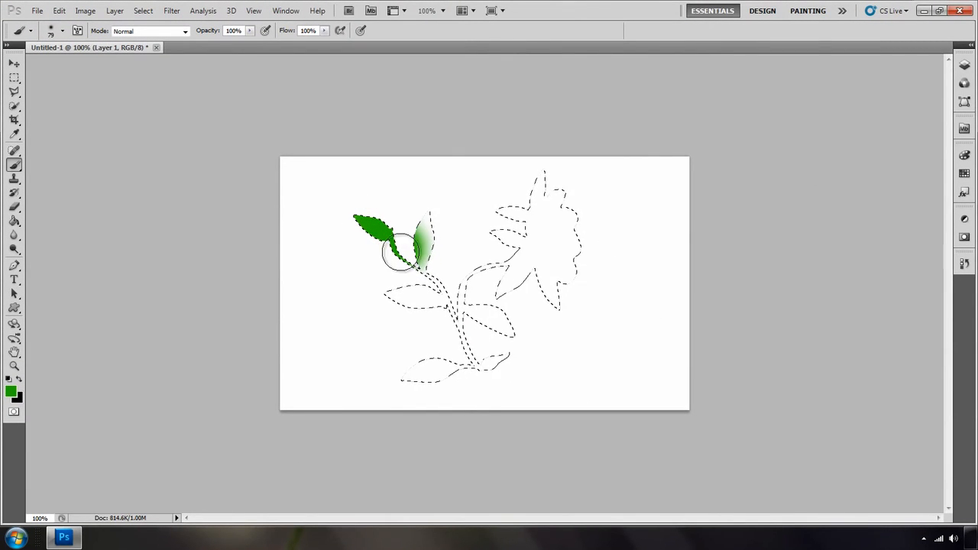
mouse_move(398, 252)
left_mouse_down()
mouse_move(433, 299)
mouse_move(401, 297)
left_mouse_up()
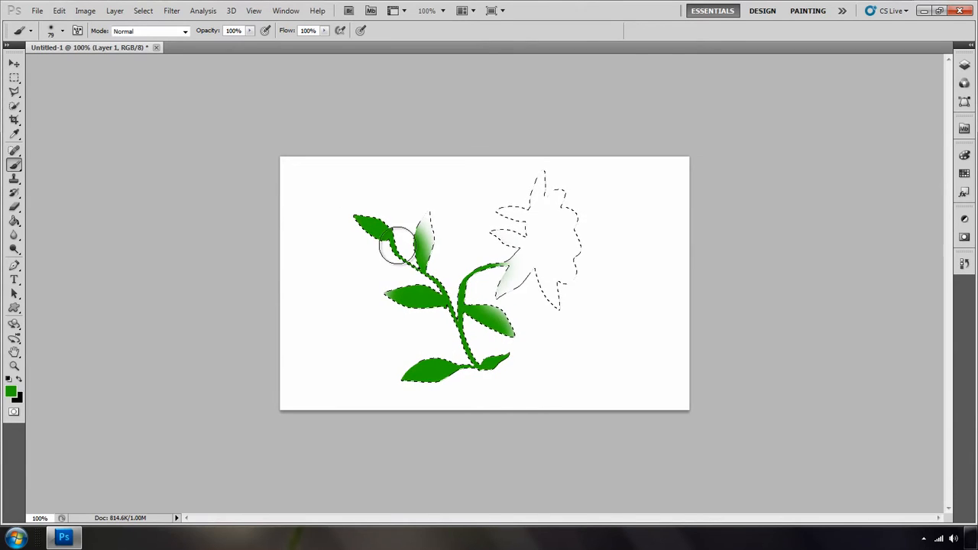
left_click_drag(397, 246, 409, 220)
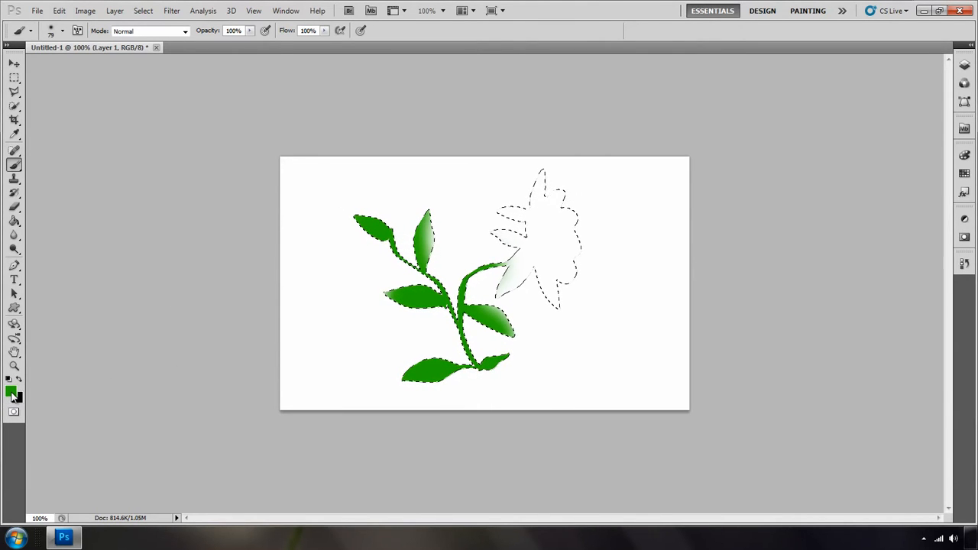
Step: Set the foreground color to bright red f80404 and paint the flower head with the brush
left_click(12, 393)
left_click(682, 172)
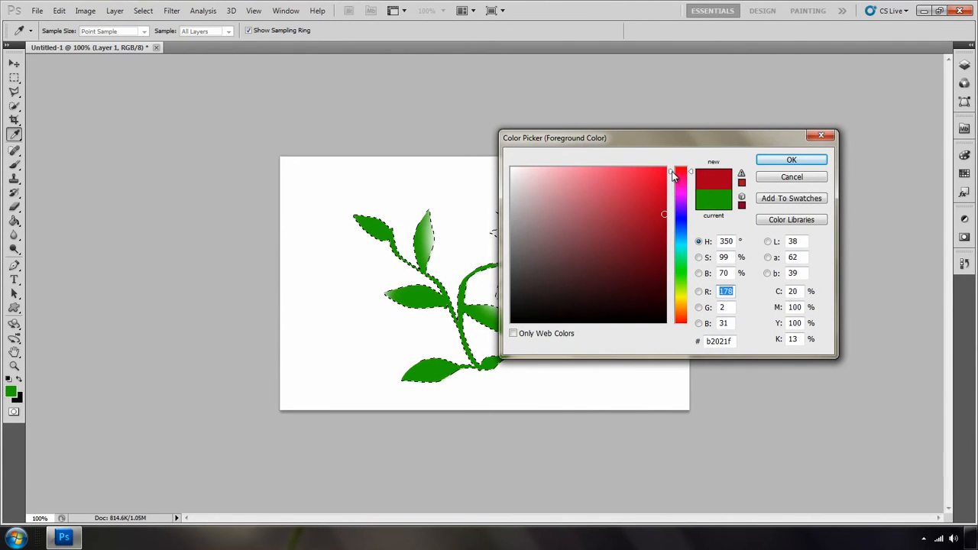
left_click(664, 171)
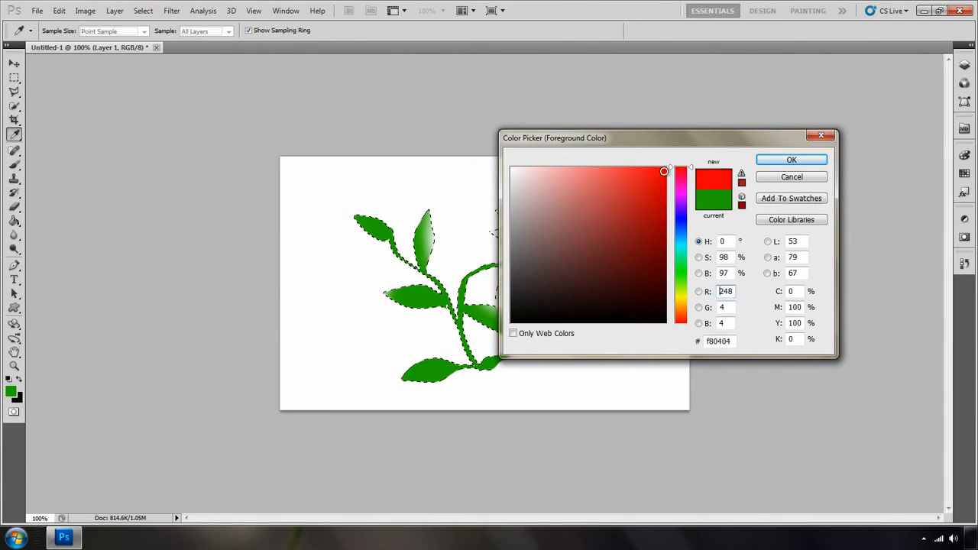
left_click(790, 161)
key("b")
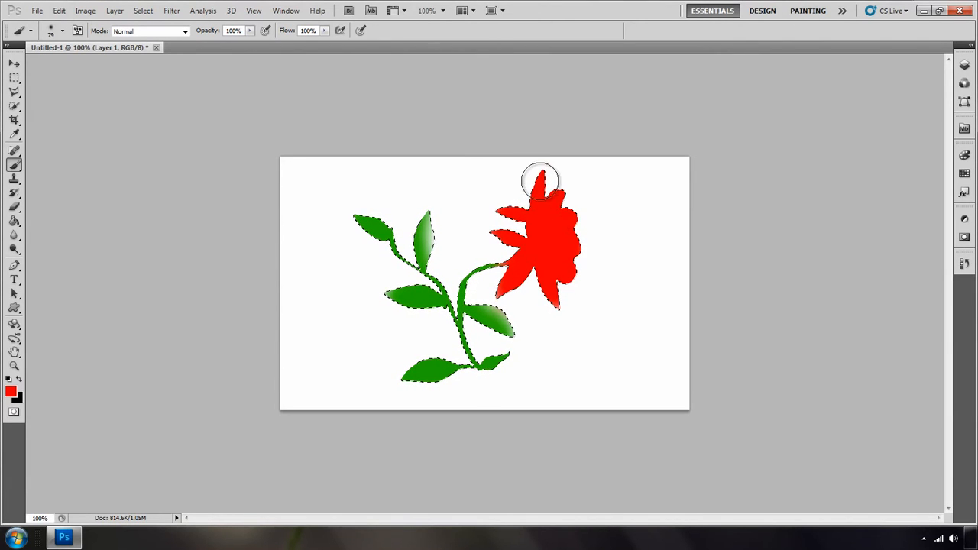
Step: Switch to the Move tool and deselect the painted flower
left_click(14, 64)
left_click(143, 11)
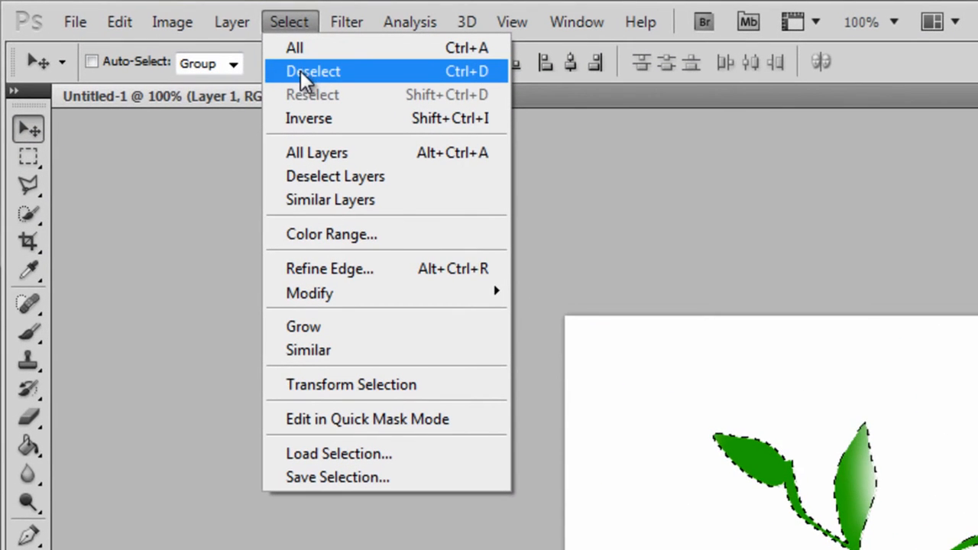
left_click(300, 70)
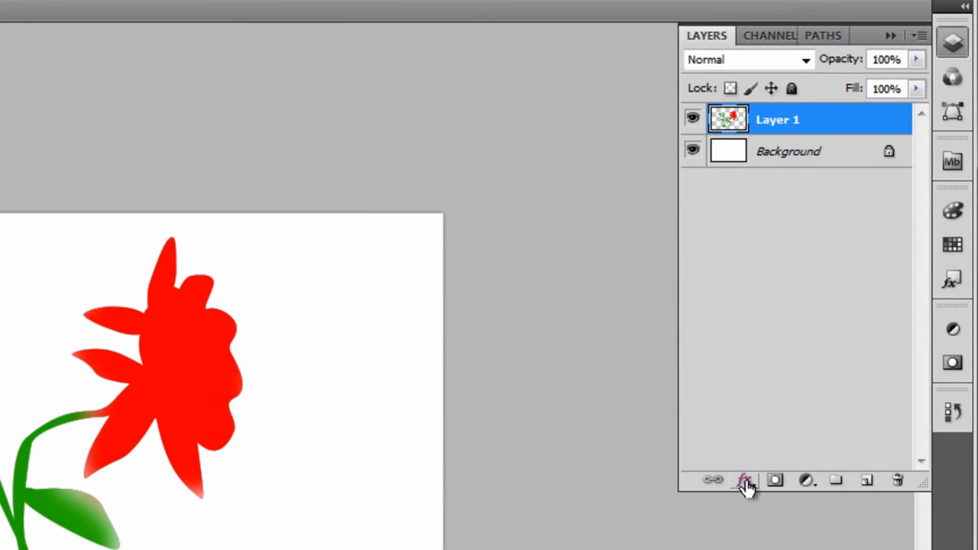
Step: Add a 1 px black Stroke layer style to Layer 1, positioned outside with Normal blending and 100% opacity
left_click(745, 481)
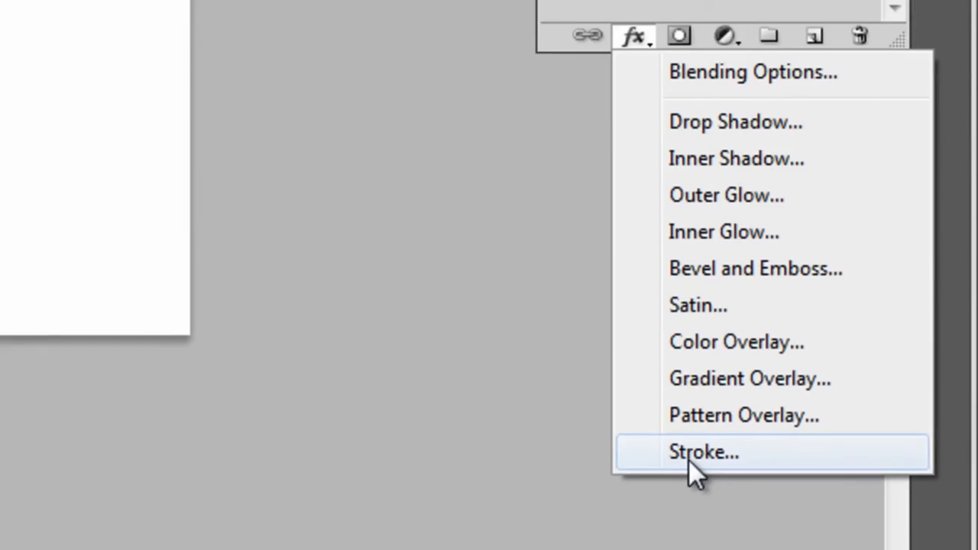
left_click(685, 456)
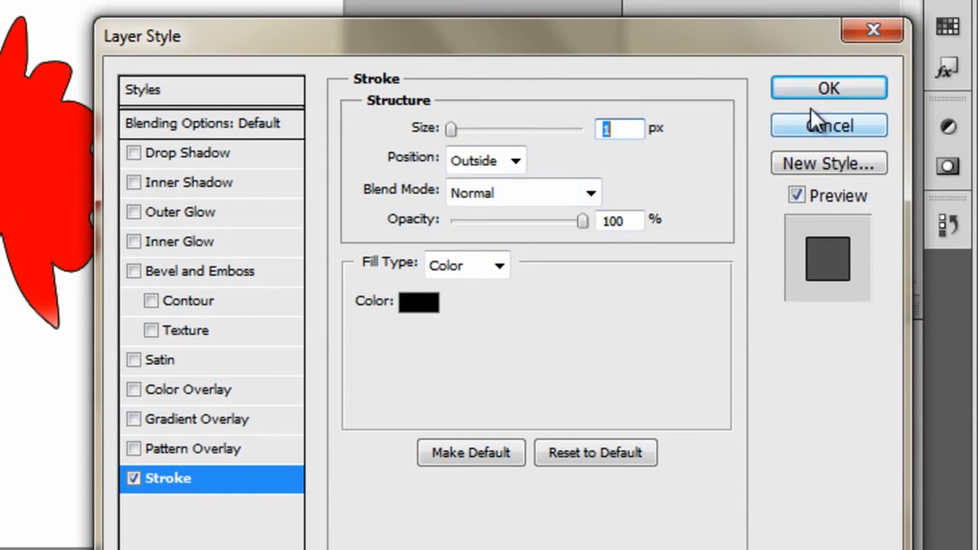
left_click(810, 87)
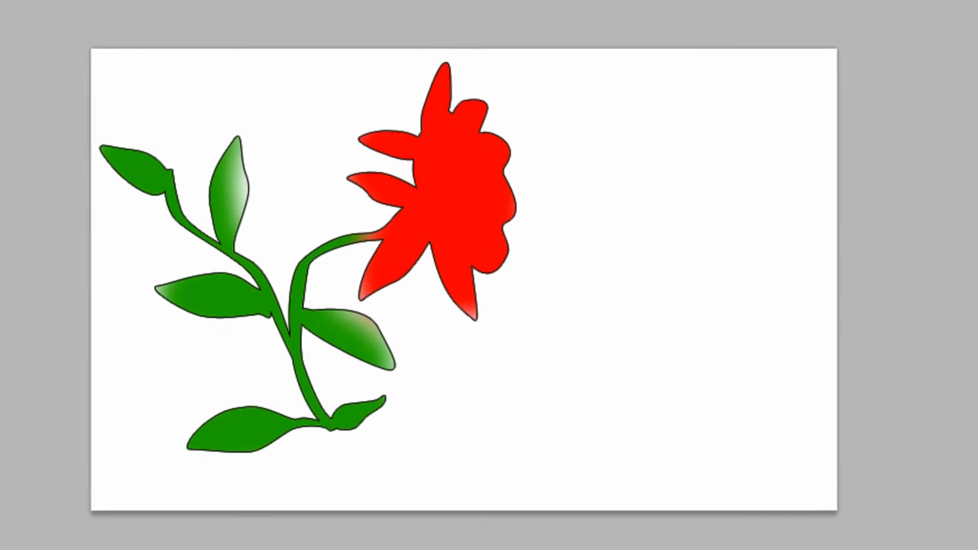